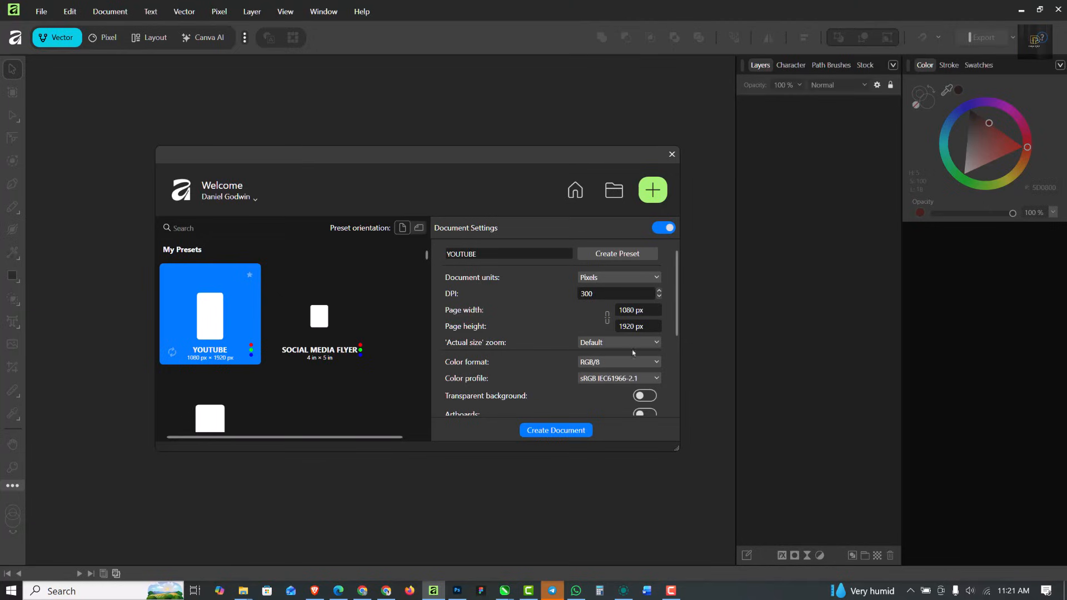
Step: Create a new document from the SOCIAL MEDIA FLYER preset, 4 in wide by 5 in high at 300 DPI
{"action": "left_click", "coordinate": [312, 322]}
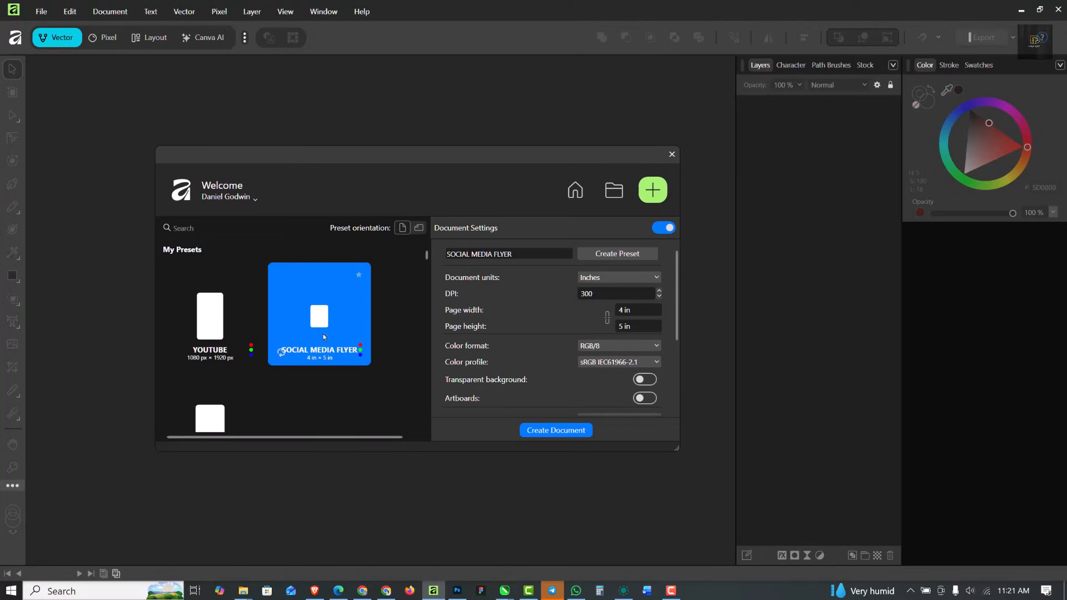
{"action": "left_click", "coordinate": [644, 314]}
{"action": "left_click", "coordinate": [636, 329]}
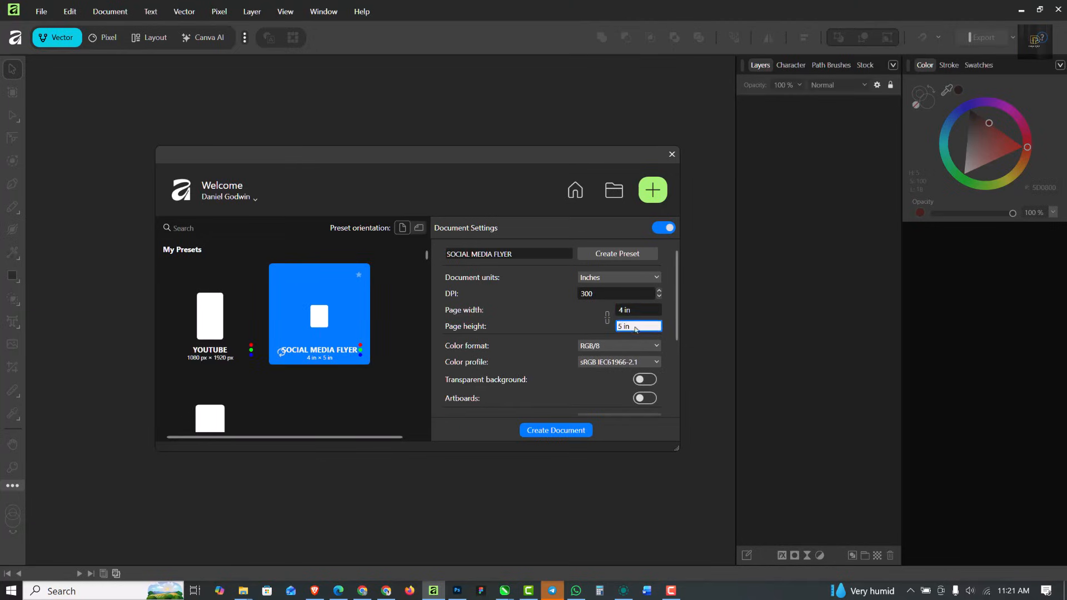
{"action": "left_click", "coordinate": [598, 295]}
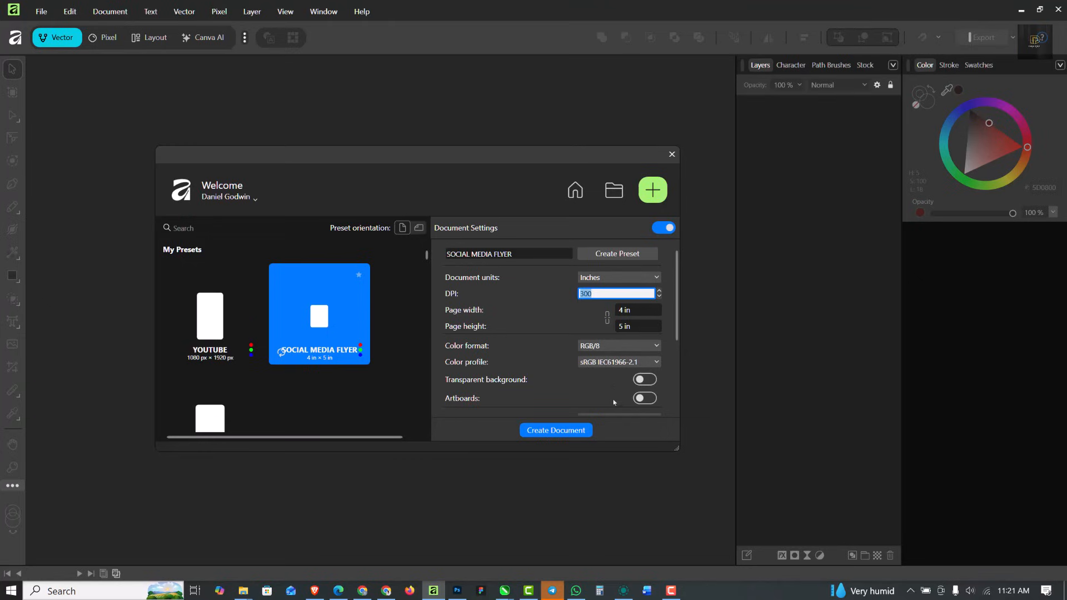
{"action": "scroll", "coordinate": [589, 381], "scroll_direction": "down", "scroll_amount": 4}
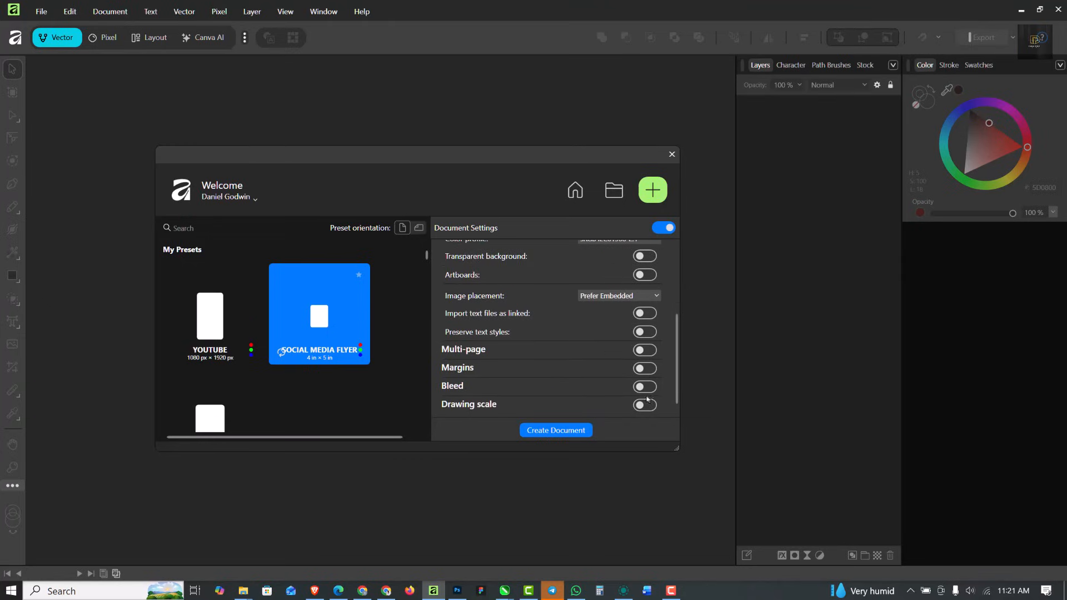
{"action": "scroll", "coordinate": [673, 343], "scroll_direction": "up", "scroll_amount": 2}
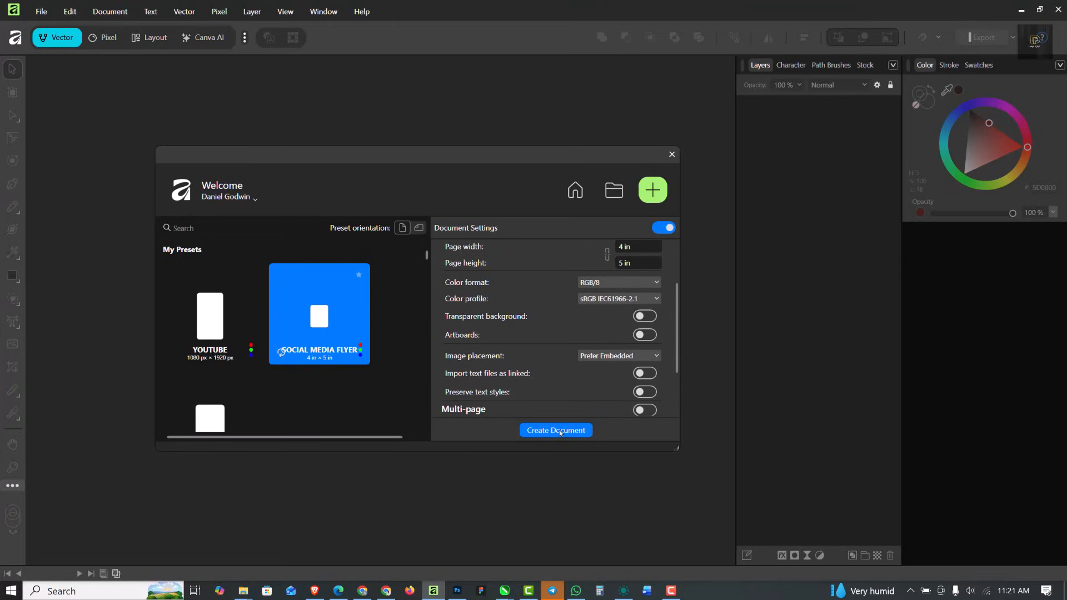
{"action": "left_click", "coordinate": [556, 430]}
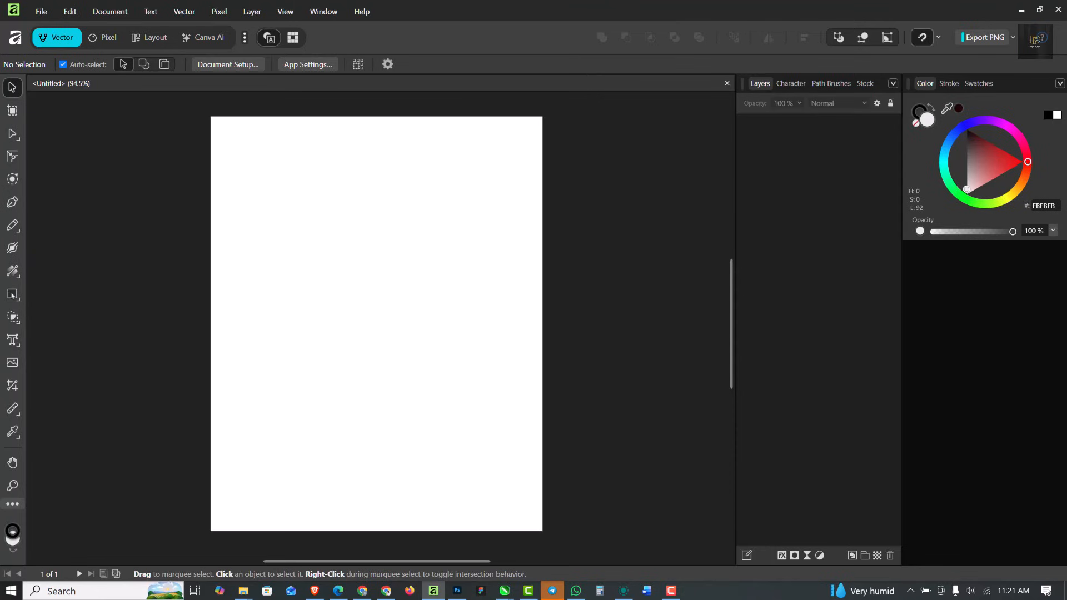
Step: Draw a rectangle slightly larger than the page as background and fill it with dark red 2E0303
{"action": "key", "text": "m"}
{"action": "left_click_drag", "start_coordinate": [201, 109], "coordinate": [549, 531]}
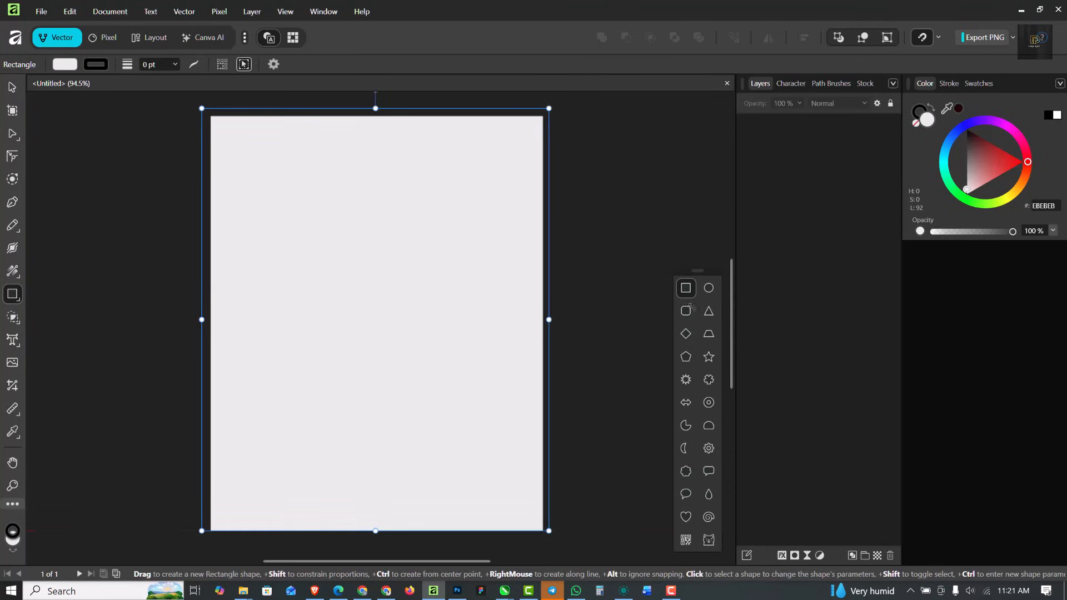
{"action": "left_click", "coordinate": [1018, 161]}
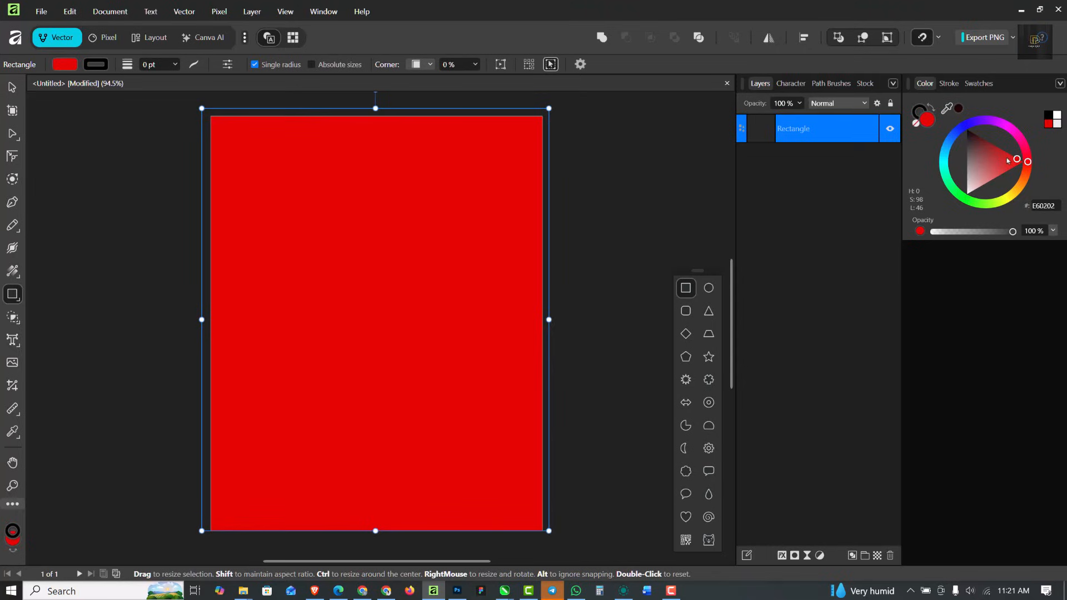
{"action": "left_click_drag", "start_coordinate": [1007, 161], "coordinate": [974, 136]}
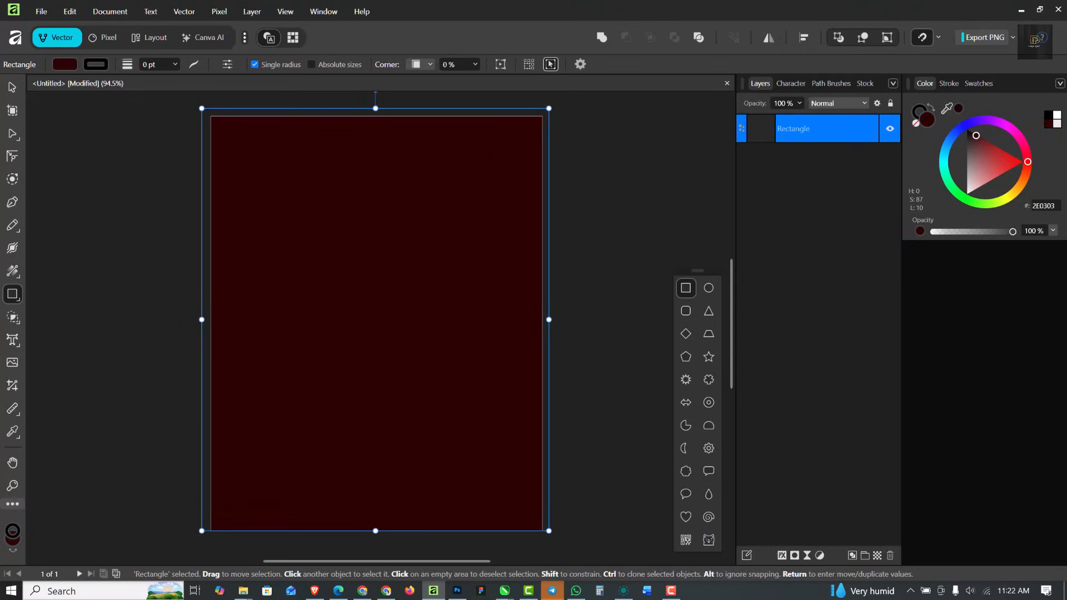
{"action": "left_click", "coordinate": [12, 88]}
{"action": "left_click", "coordinate": [67, 169]}
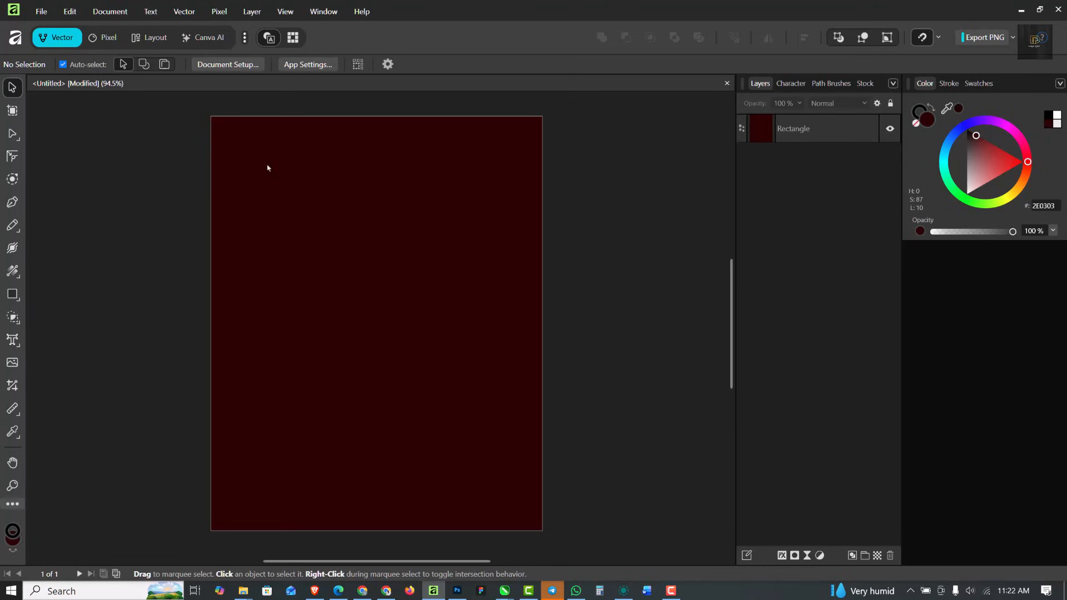
Step: Switch to File Explorer, closing the Downloads window and one duplicate SUNDAY window, and bring up the remaining SUNDAY folder
{"action": "mouse_move", "coordinate": [240, 587]}
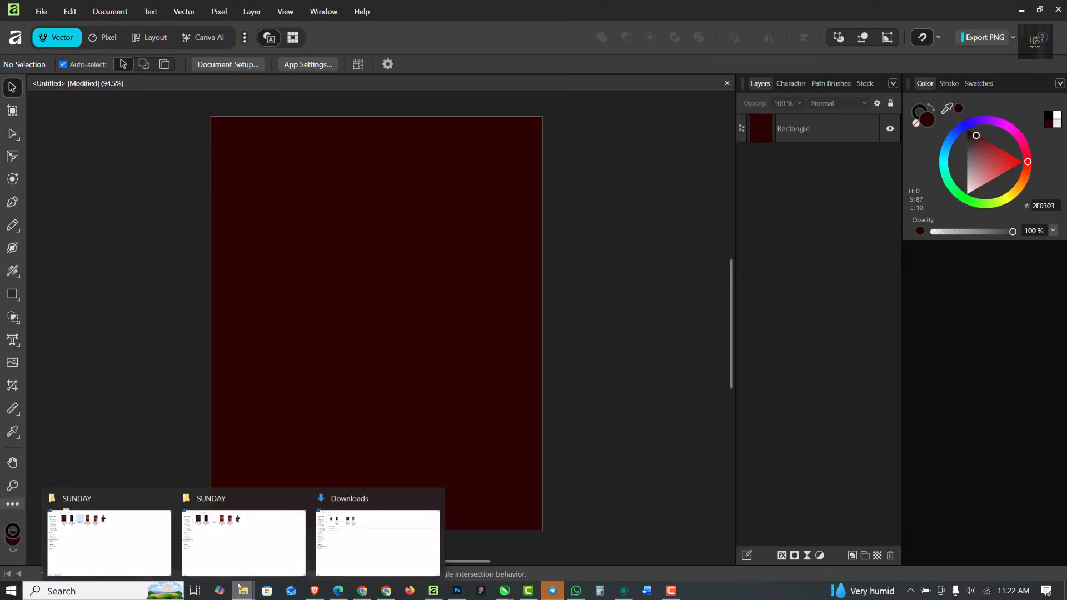
{"action": "left_click", "coordinate": [432, 498]}
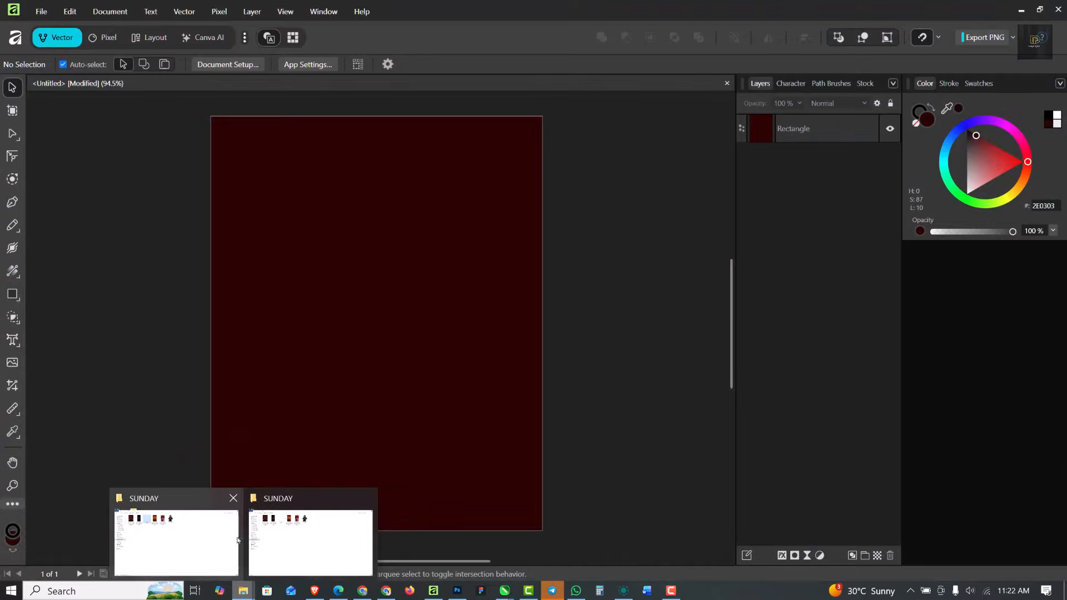
{"action": "left_click", "coordinate": [367, 498]}
{"action": "left_click", "coordinate": [264, 539]}
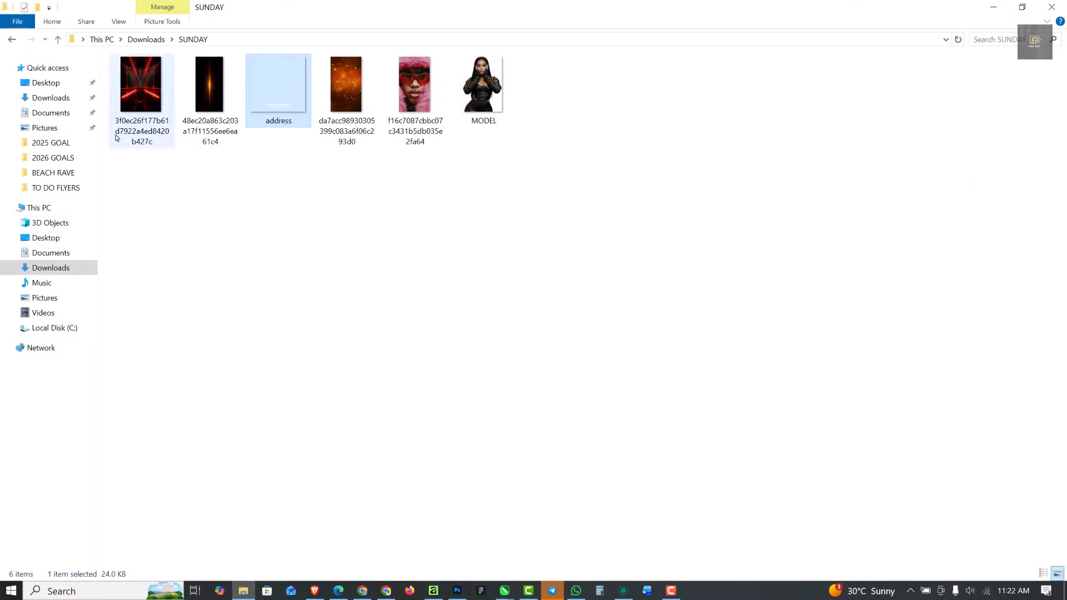
Step: Preview the red neon stage image, place it in the Affinity document and enlarge it to 188% so it covers the whole page
{"action": "left_click", "coordinate": [134, 100]}
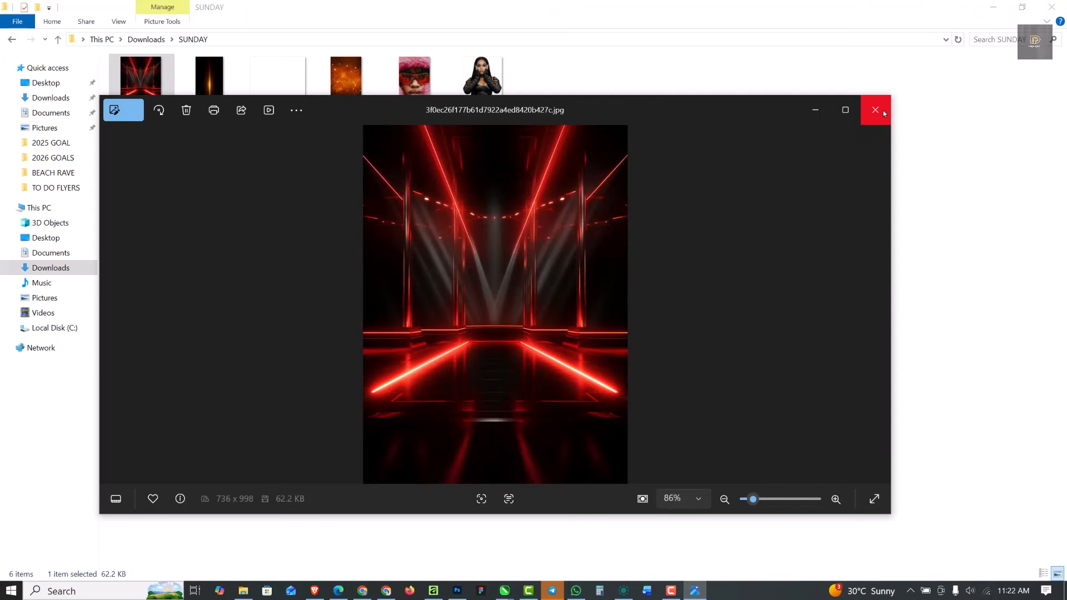
{"action": "left_click", "coordinate": [884, 112]}
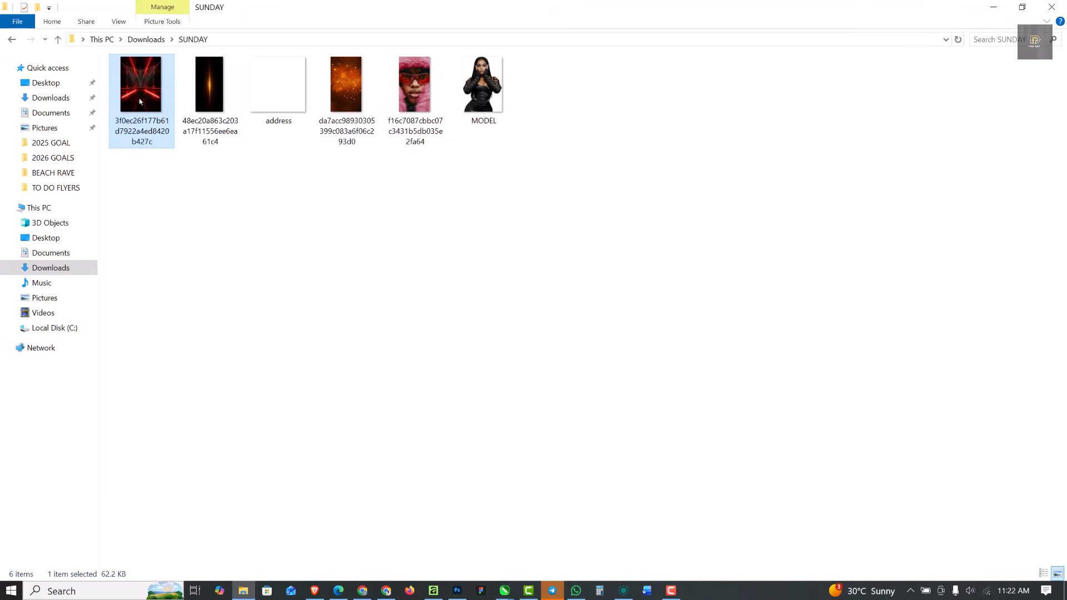
{"action": "left_click_drag", "start_coordinate": [138, 98], "coordinate": [392, 312]}
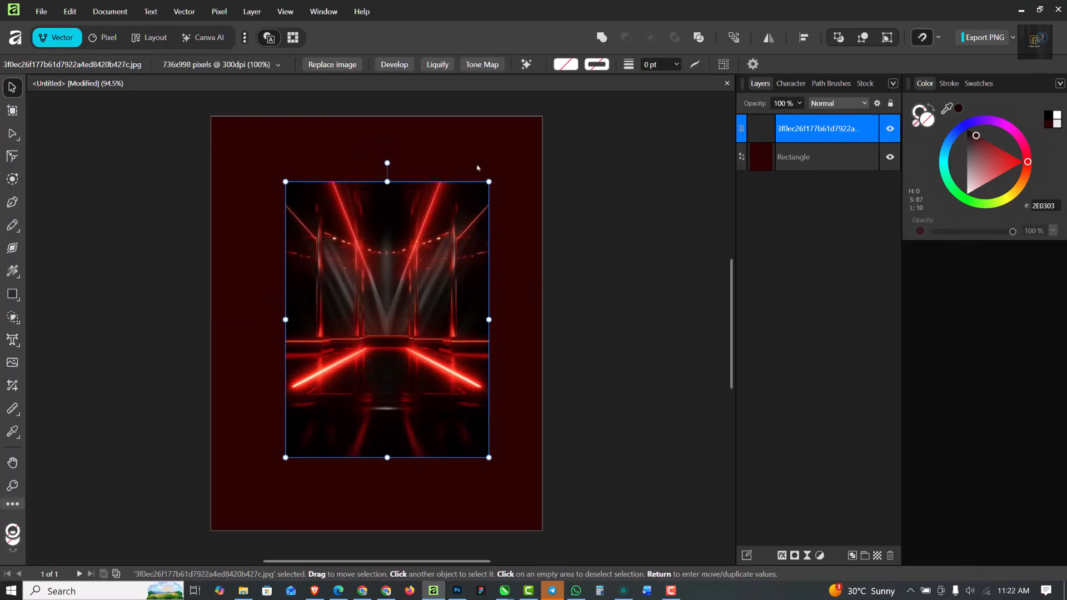
{"action": "left_click_drag", "start_coordinate": [489, 180], "coordinate": [577, 100]}
{"action": "left_click_drag", "start_coordinate": [485, 321], "coordinate": [476, 325]}
{"action": "scroll", "coordinate": [476, 325], "scroll_direction": "down", "scroll_amount": 1}
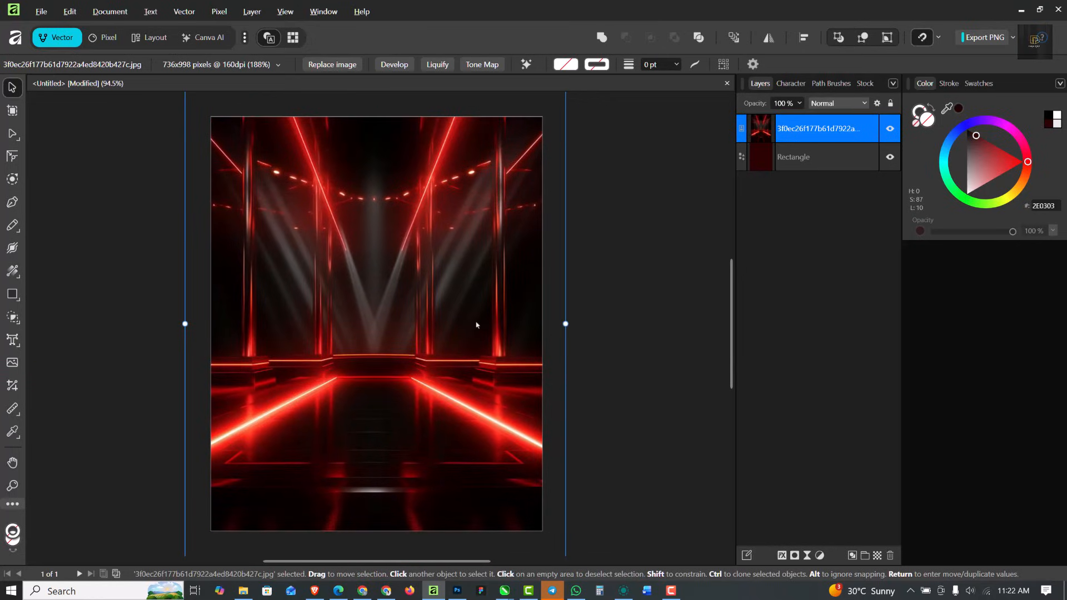
Step: Add a live Gaussian Blur with a radius of 69.8 px to the red neon stage image
{"action": "left_click", "coordinate": [808, 555]}
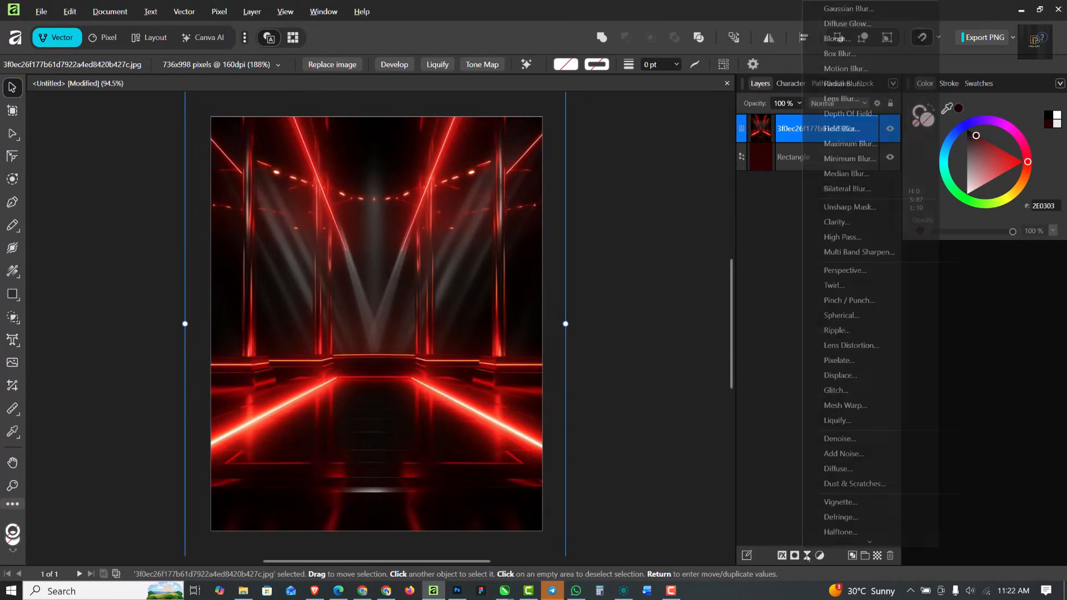
{"action": "left_click", "coordinate": [846, 17]}
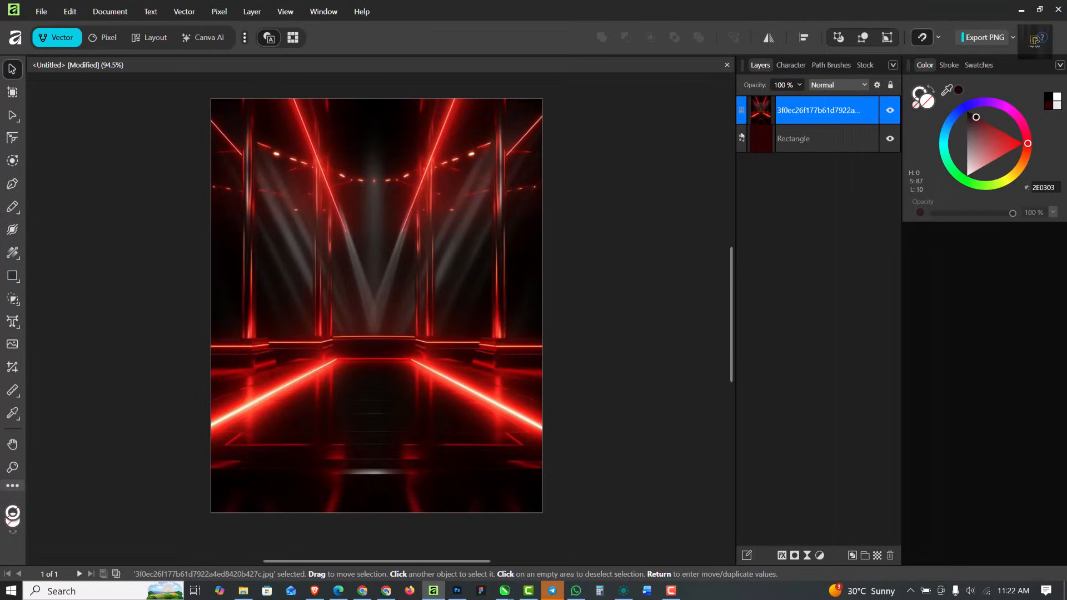
{"action": "left_click_drag", "start_coordinate": [569, 512], "coordinate": [665, 512]}
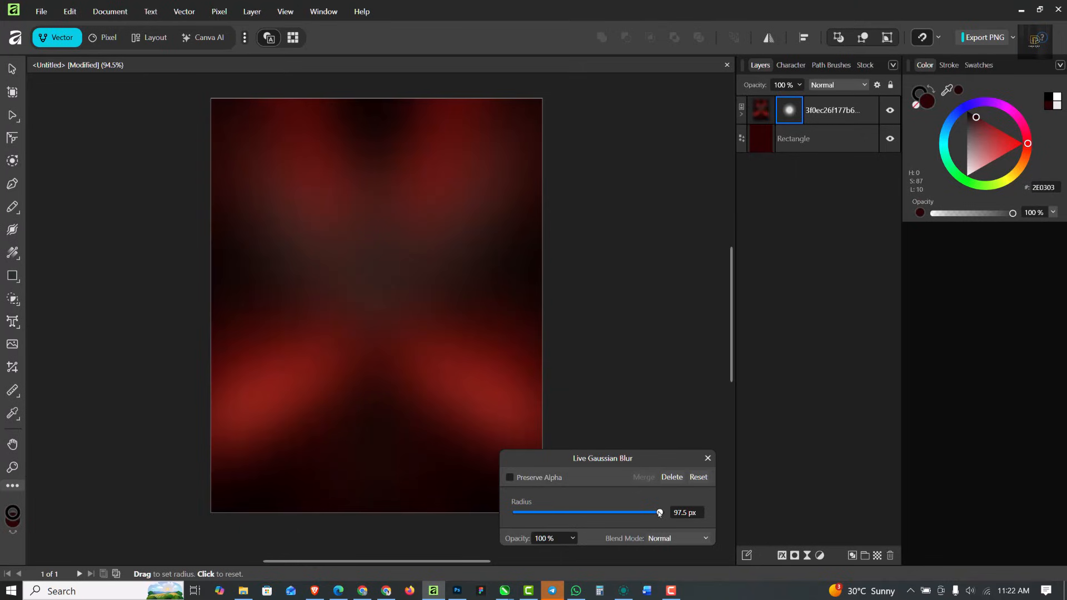
{"action": "left_click_drag", "start_coordinate": [655, 512], "coordinate": [651, 512]}
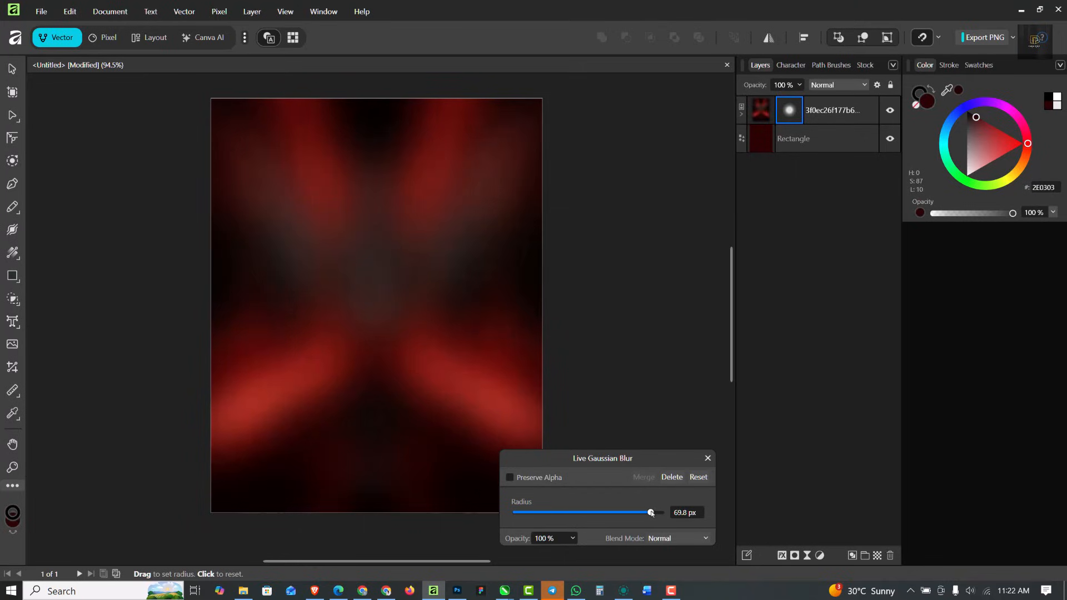
{"action": "left_click", "coordinate": [707, 458]}
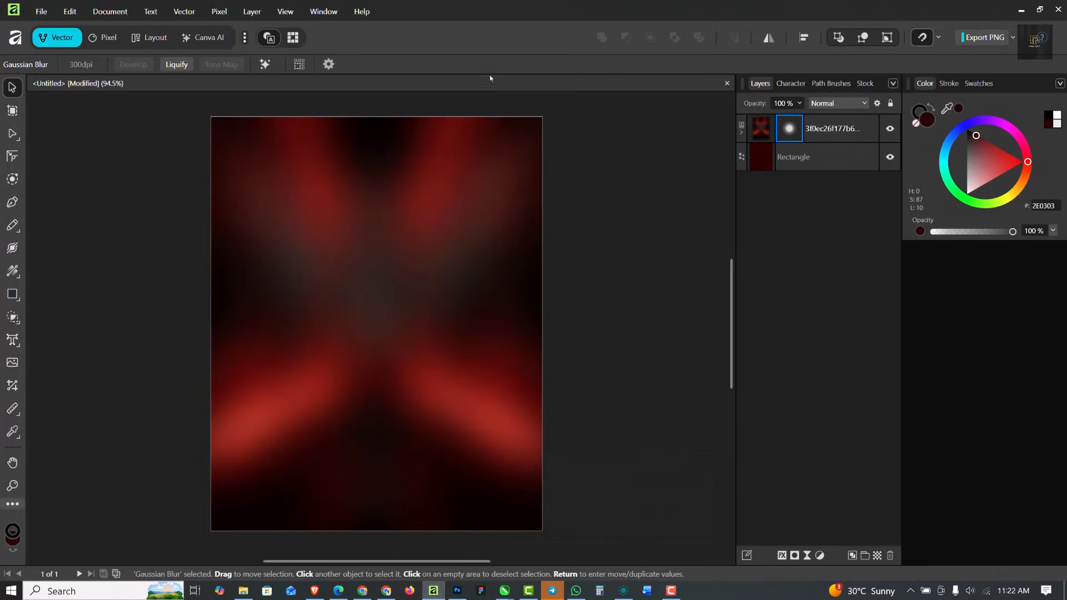
Step: Place the pink-fur sunglasses portrait from the SUNDAY folder in the document, enlarge it to 169% and position it across the page
{"action": "left_click", "coordinate": [243, 591]}
{"action": "left_click_drag", "start_coordinate": [427, 86], "coordinate": [385, 252]}
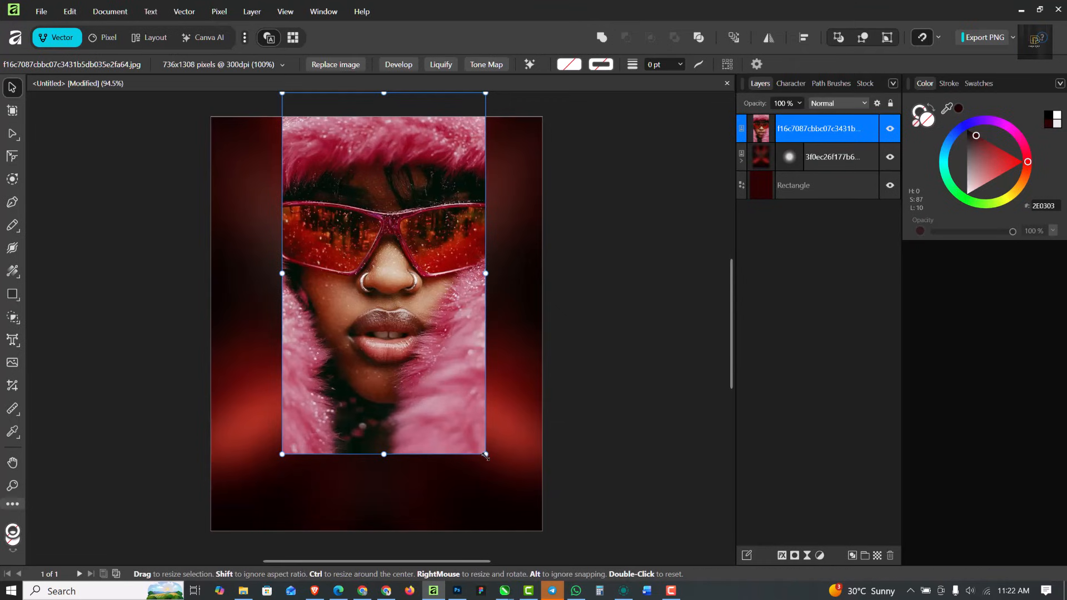
{"action": "left_click_drag", "start_coordinate": [486, 454], "coordinate": [595, 503]}
{"action": "left_click_drag", "start_coordinate": [522, 403], "coordinate": [509, 360]}
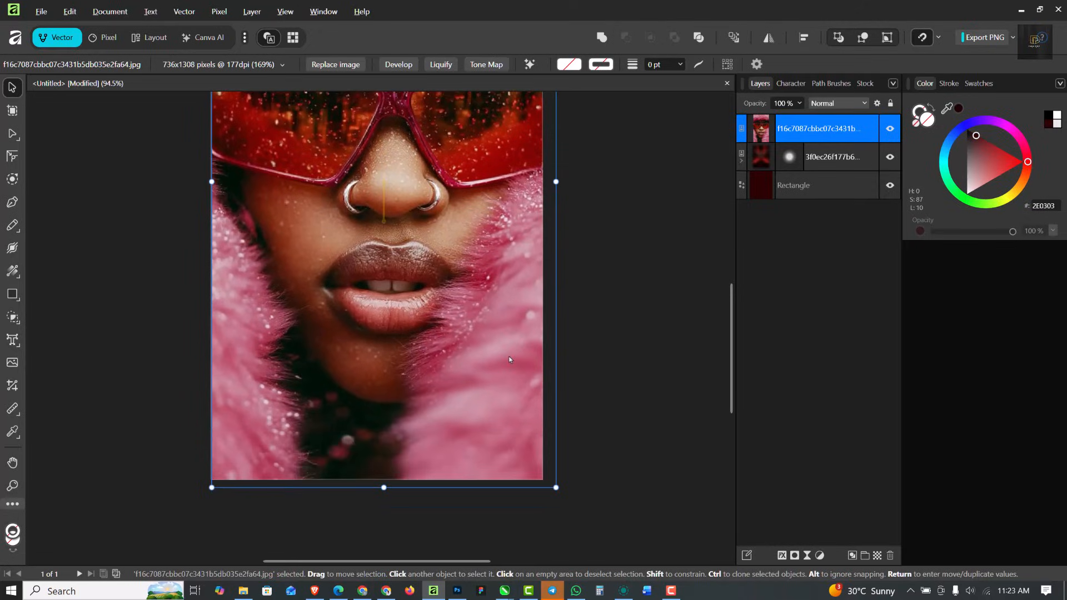
{"action": "scroll", "coordinate": [473, 443], "scroll_direction": "down", "scroll_amount": 3}
{"action": "scroll", "coordinate": [471, 333], "scroll_direction": "up", "scroll_amount": 2}
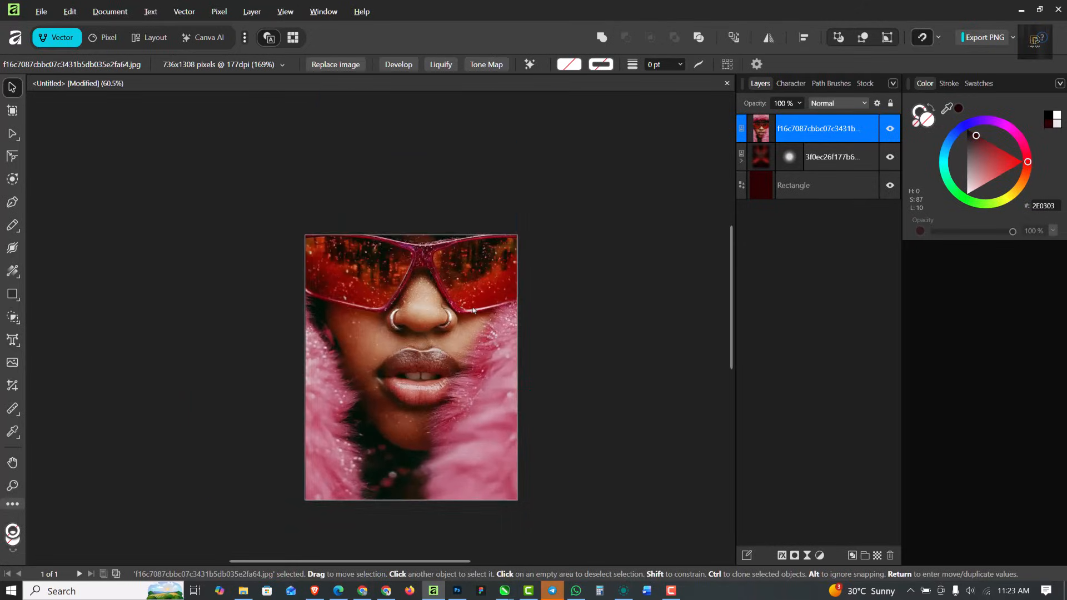
{"action": "left_click_drag", "start_coordinate": [470, 335], "coordinate": [468, 337]}
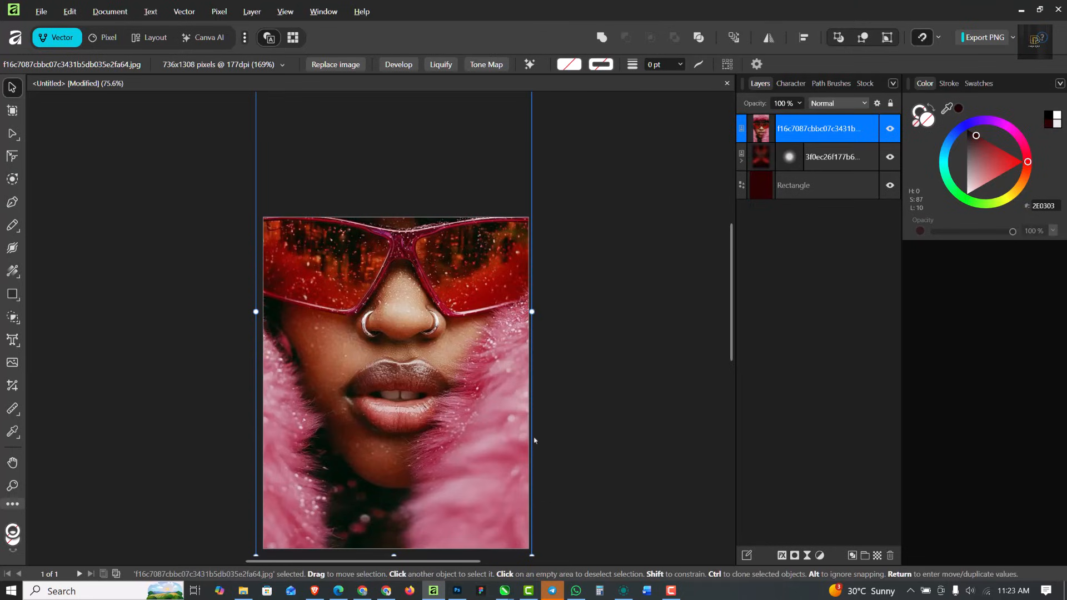
Step: Scale the portrait down to 146% about its centre and nudge it slightly upward, leaving narrow background margins at its sides
{"action": "left_click_drag", "start_coordinate": [531, 555], "coordinate": [504, 524]}
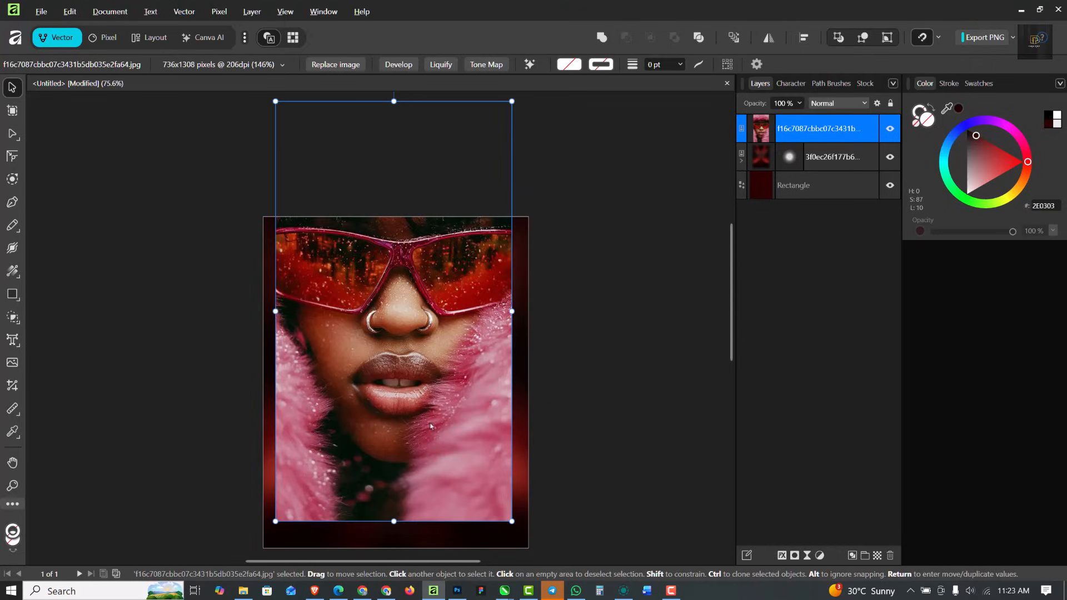
{"action": "left_click_drag", "start_coordinate": [431, 424], "coordinate": [430, 420]}
{"action": "left_click", "coordinate": [678, 350]}
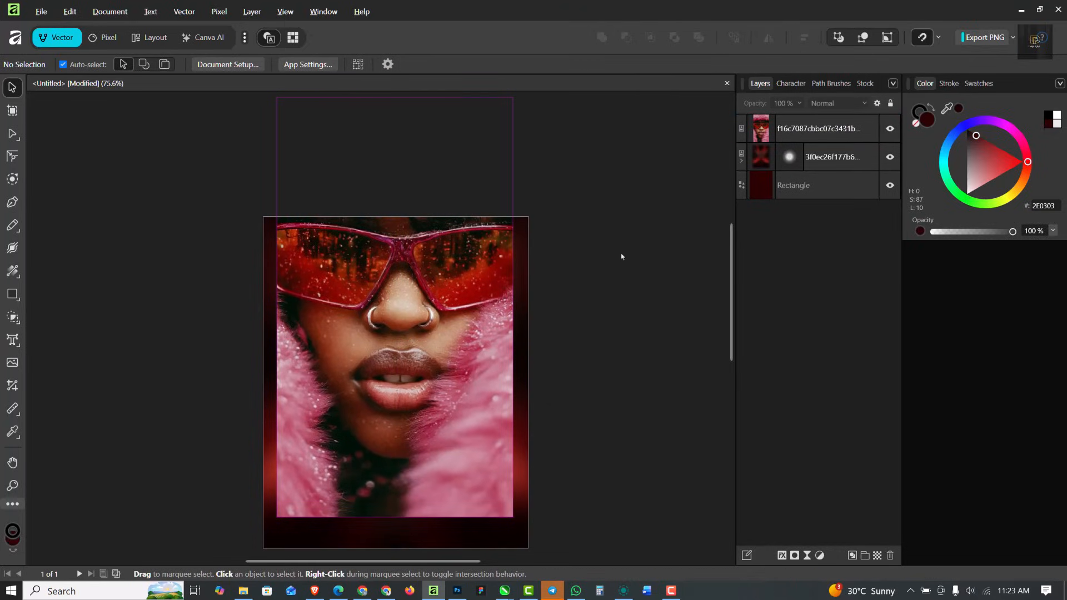
Step: Switch to the Pixel workspace and add a mask to the portrait layer, keeping the mask selected
{"action": "left_click", "coordinate": [105, 39]}
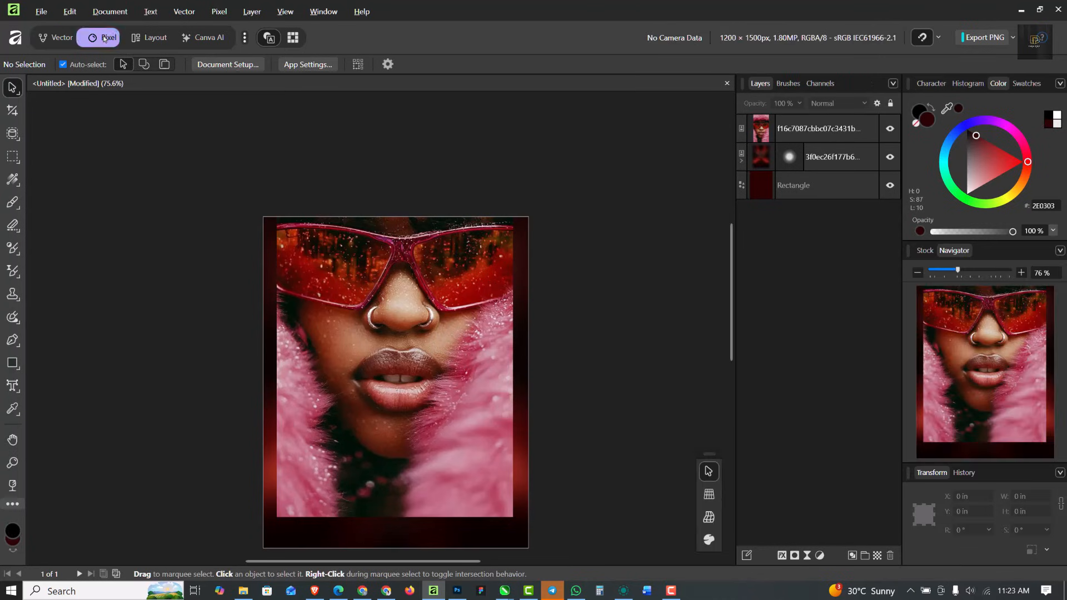
{"action": "left_click", "coordinate": [809, 133]}
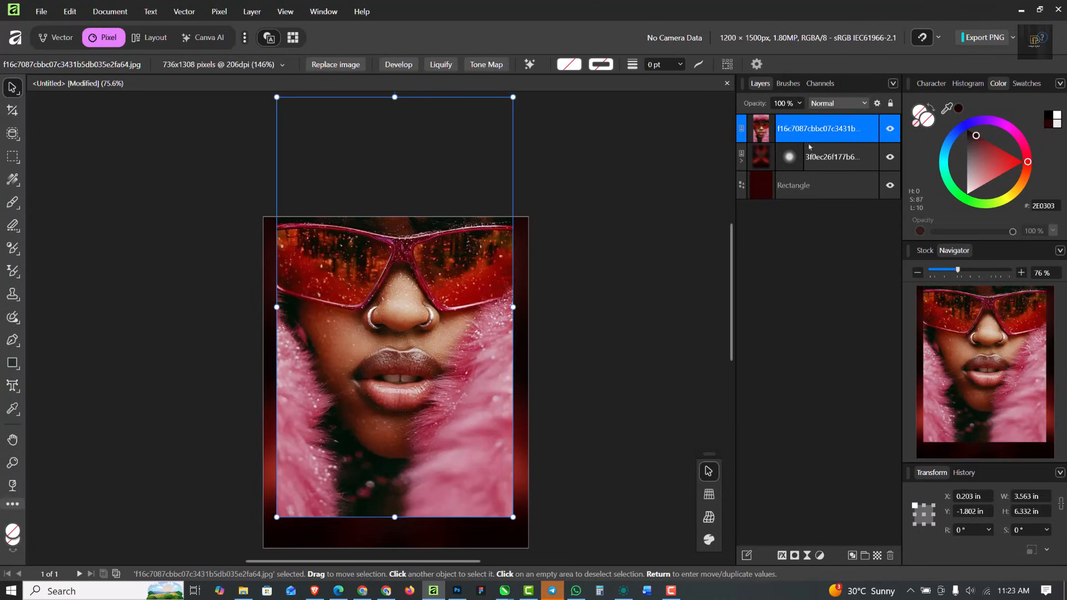
{"action": "left_click", "coordinate": [795, 555]}
{"action": "left_click", "coordinate": [787, 134]}
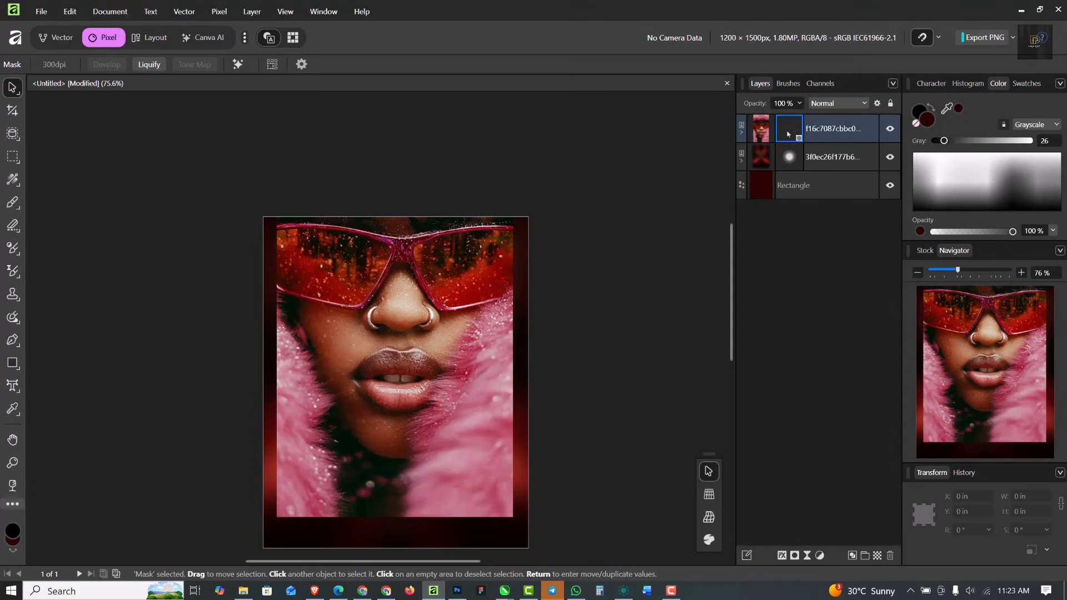
Step: Choose the Paint Brush Tool and set its colour to pure black for painting on the portrait's mask
{"action": "left_click", "coordinate": [13, 202]}
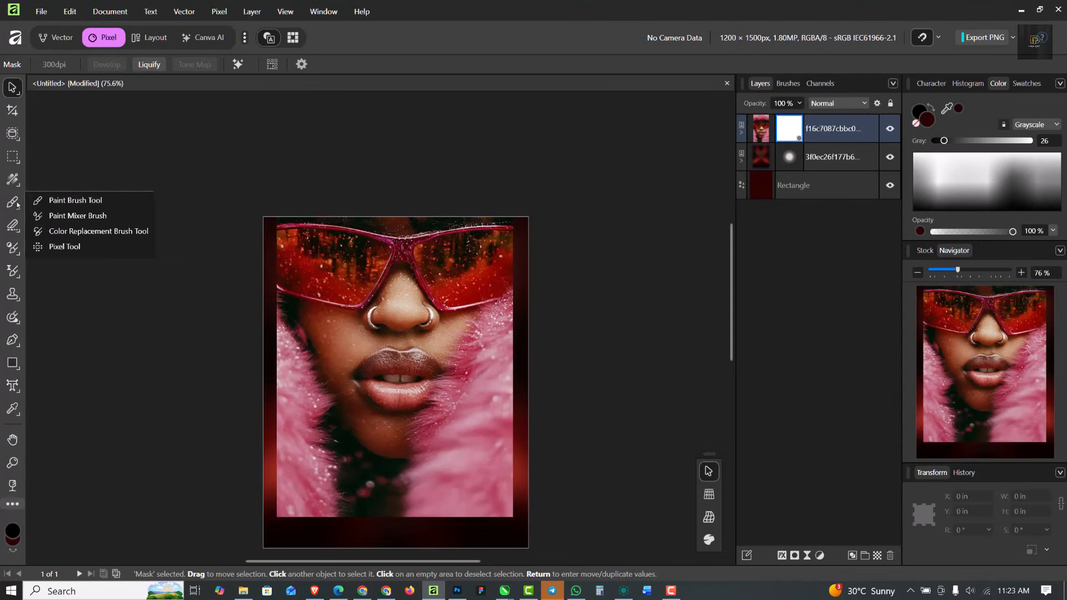
{"action": "left_click", "coordinate": [56, 198]}
{"action": "left_click", "coordinate": [263, 522]}
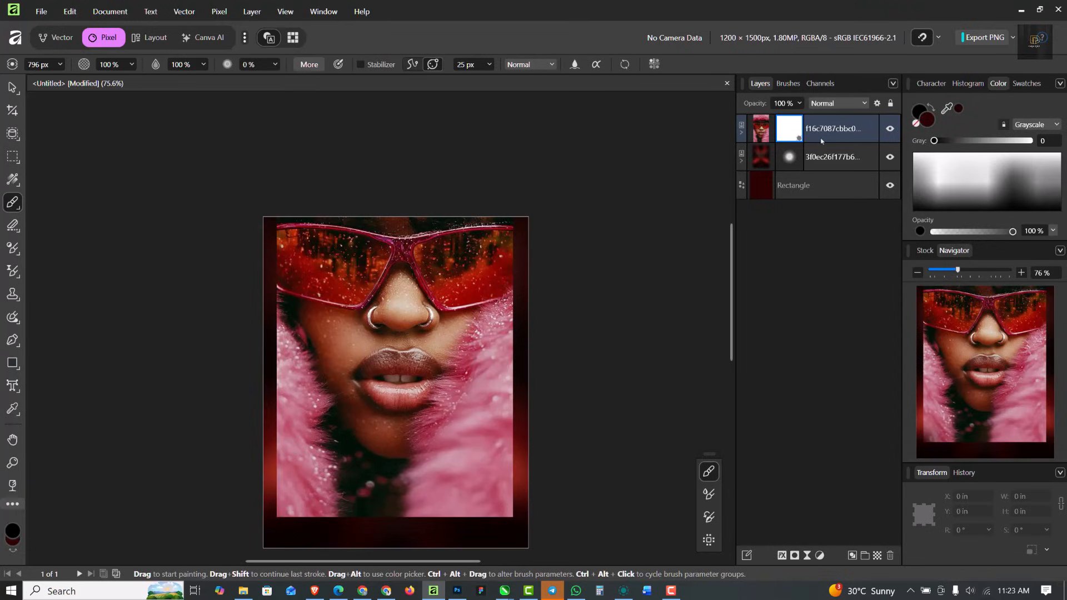
{"action": "left_click", "coordinate": [930, 109]}
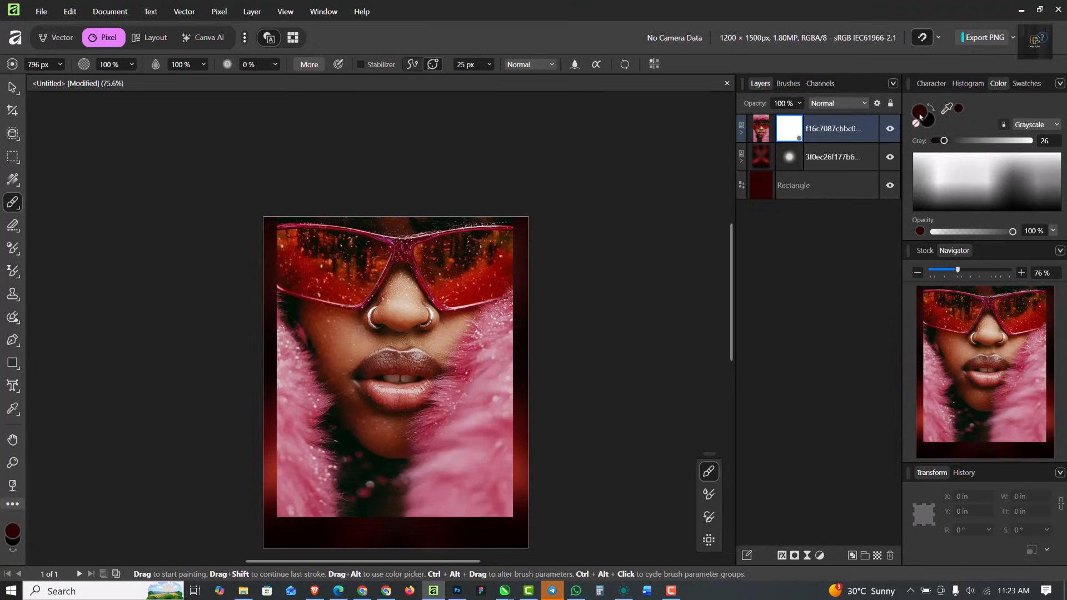
{"action": "double_click", "coordinate": [921, 113]}
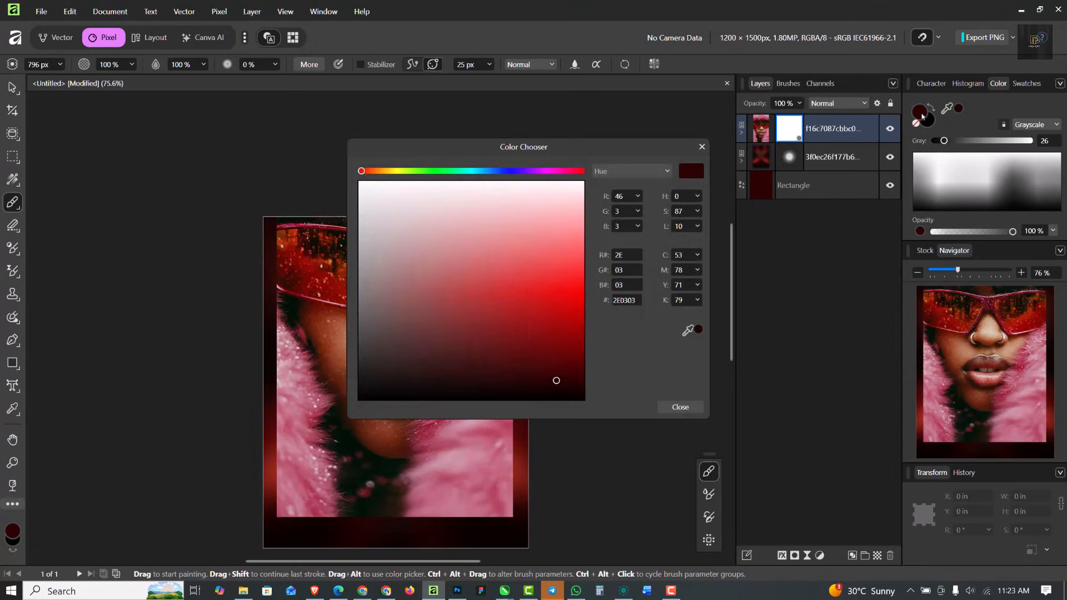
{"action": "left_click_drag", "start_coordinate": [558, 383], "coordinate": [587, 402]}
{"action": "left_click", "coordinate": [703, 146]}
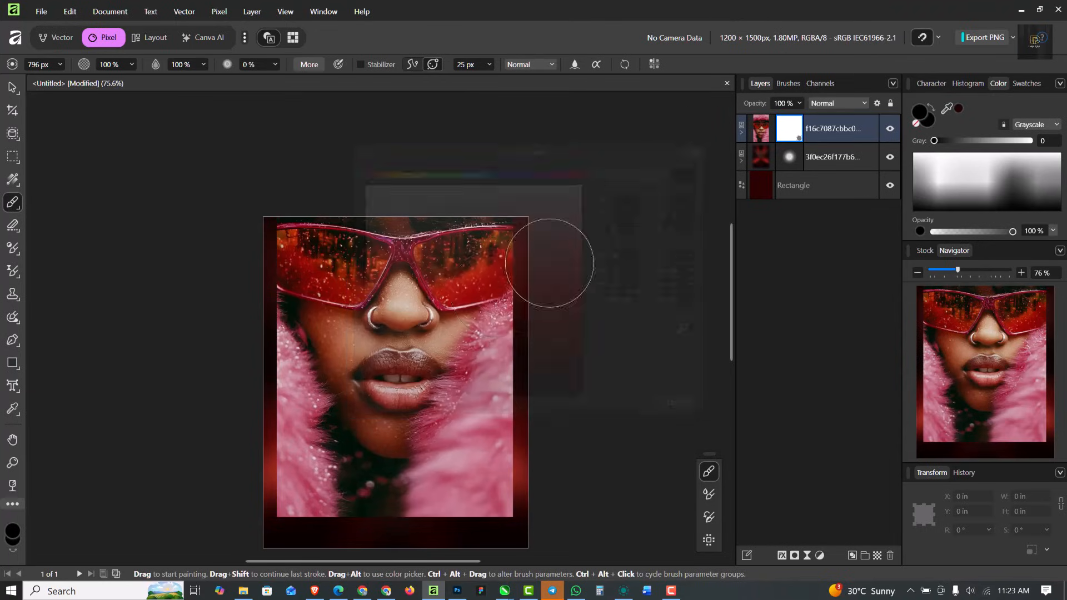
Step: Paint black on the portrait's mask along its left, bottom and right edges to fade them into the red background
{"action": "mouse_move", "coordinate": [277, 378]}
{"action": "left_mouse_down"}
{"action": "mouse_move", "coordinate": [277, 289]}
{"action": "mouse_move", "coordinate": [257, 167]}
{"action": "left_mouse_up"}
{"action": "mouse_move", "coordinate": [271, 518]}
{"action": "left_mouse_down"}
{"action": "mouse_move", "coordinate": [395, 537]}
{"action": "mouse_move", "coordinate": [480, 534]}
{"action": "mouse_move", "coordinate": [546, 516]}
{"action": "mouse_move", "coordinate": [441, 548]}
{"action": "mouse_move", "coordinate": [248, 568]}
{"action": "mouse_move", "coordinate": [529, 540]}
{"action": "left_mouse_up"}
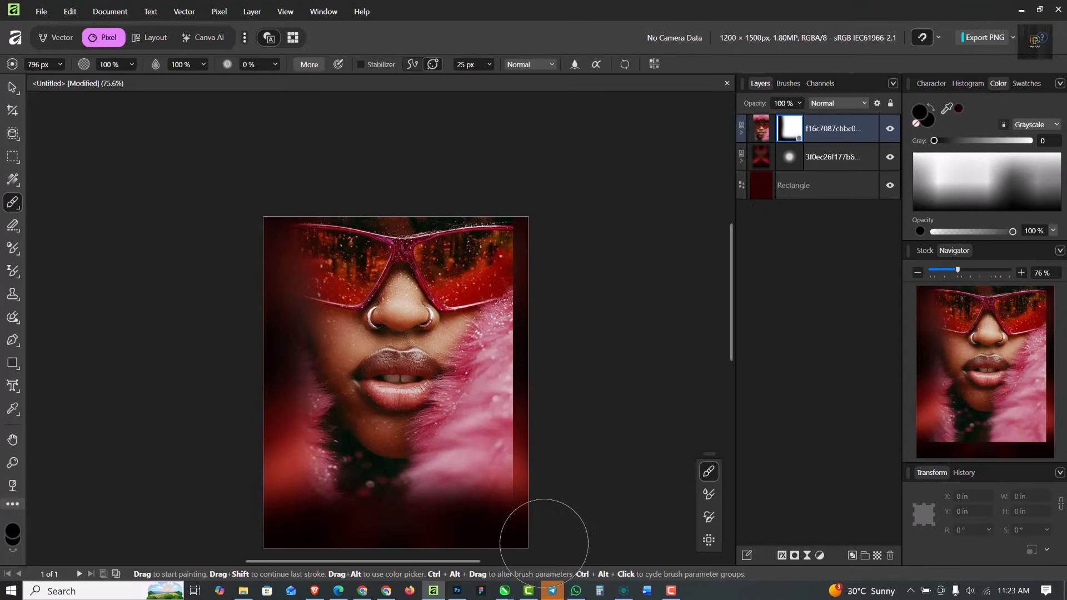
{"action": "mouse_move", "coordinate": [540, 321]}
{"action": "left_mouse_down"}
{"action": "mouse_move", "coordinate": [514, 515]}
{"action": "mouse_move", "coordinate": [529, 334]}
{"action": "left_mouse_up"}
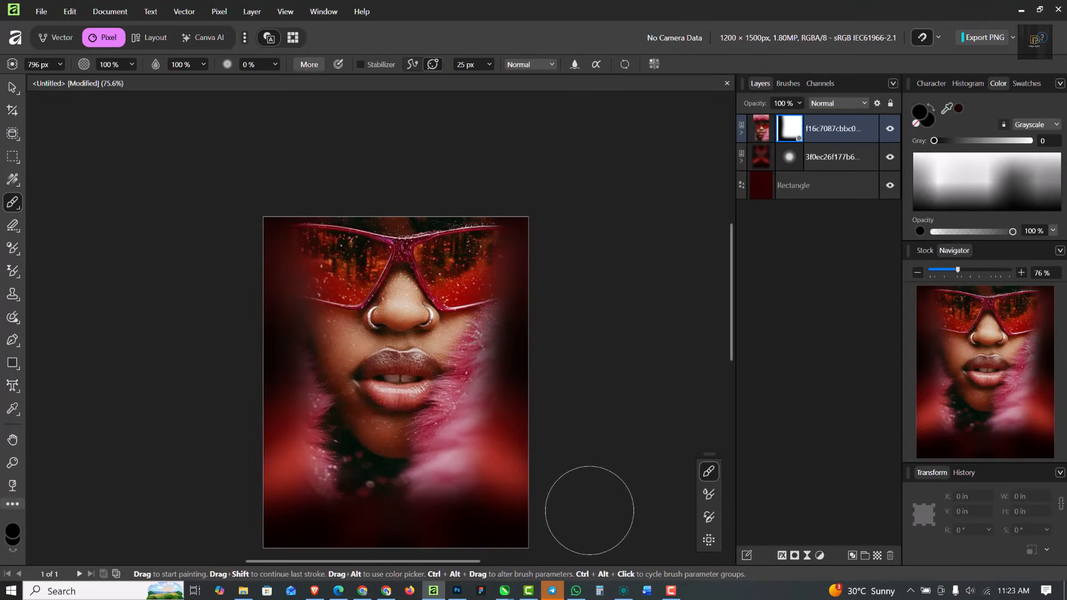
{"action": "left_click", "coordinate": [11, 89]}
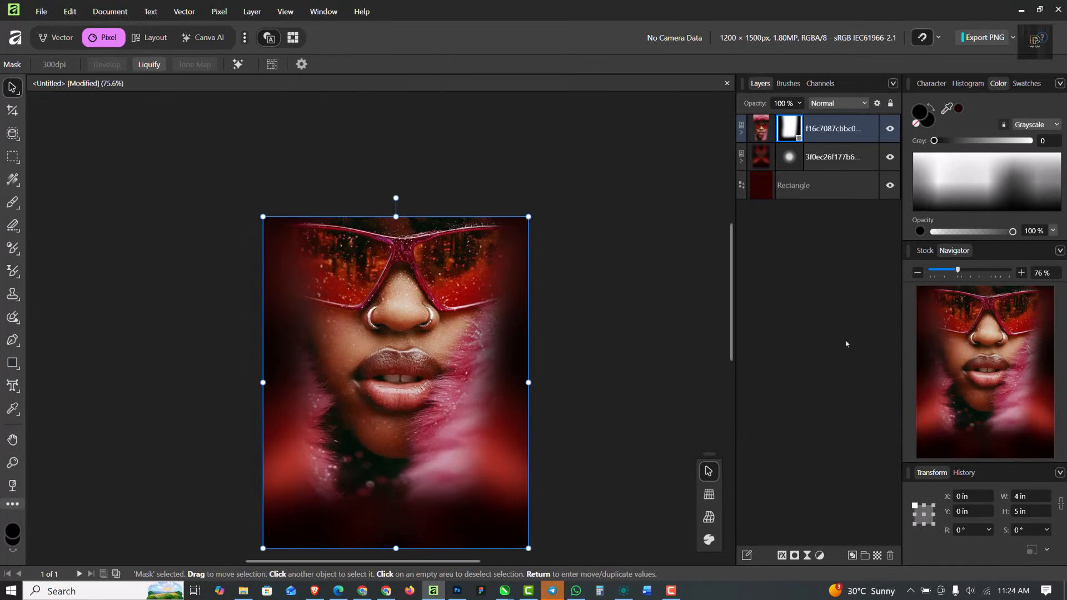
Step: Add a Recolor adjustment above the portrait with hue 0°, saturation 100% and lightness 0%
{"action": "left_click", "coordinate": [819, 557]}
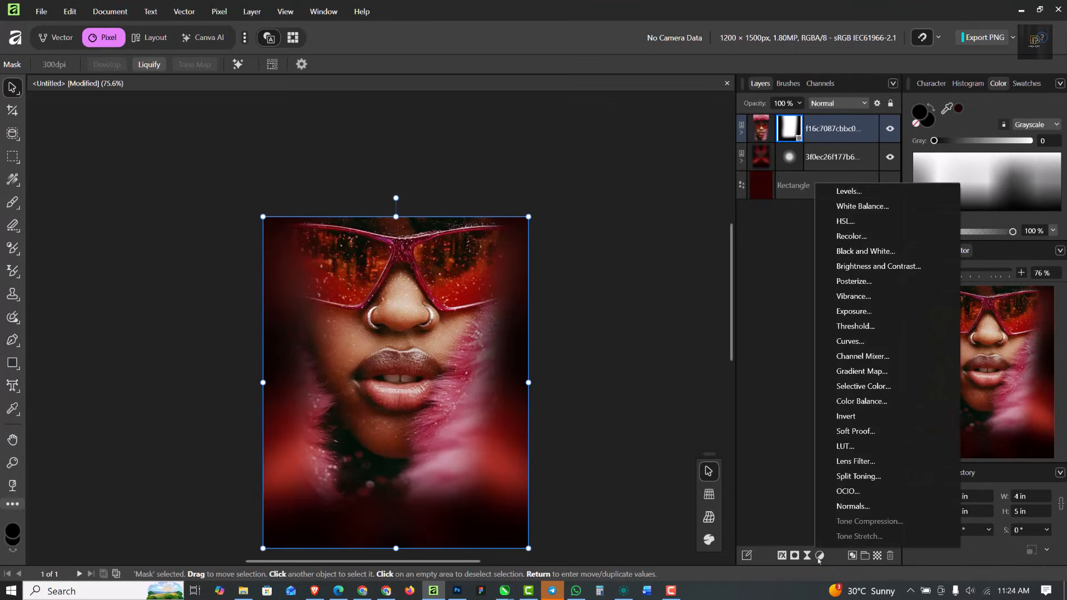
{"action": "left_click", "coordinate": [862, 237]}
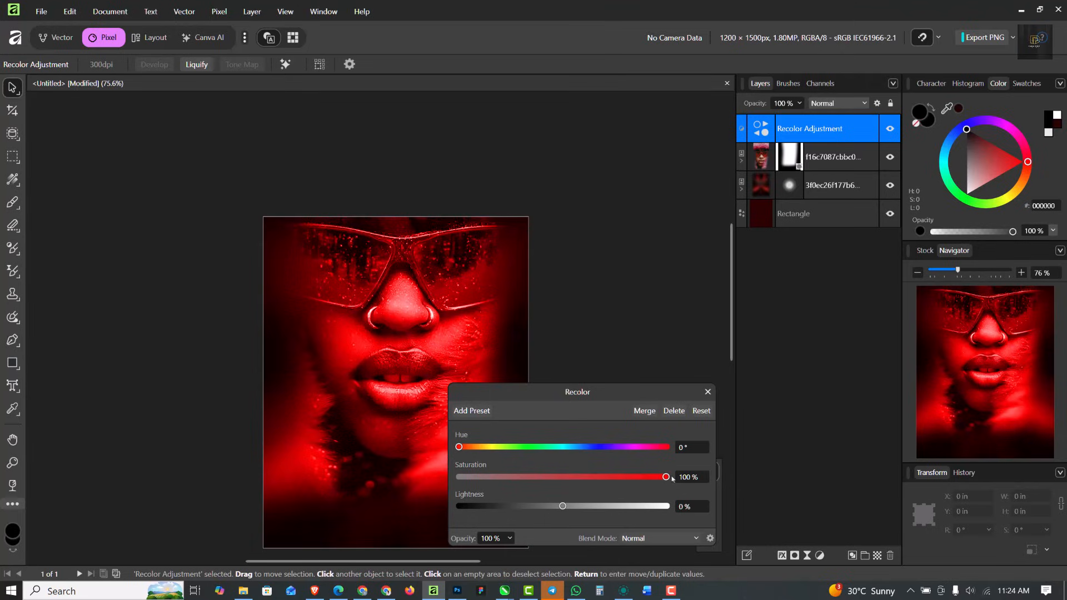
{"action": "left_click", "coordinate": [708, 391]}
Step: Nudge the portrait image left to an X position of 0.157 in
{"action": "left_click", "coordinate": [432, 317]}
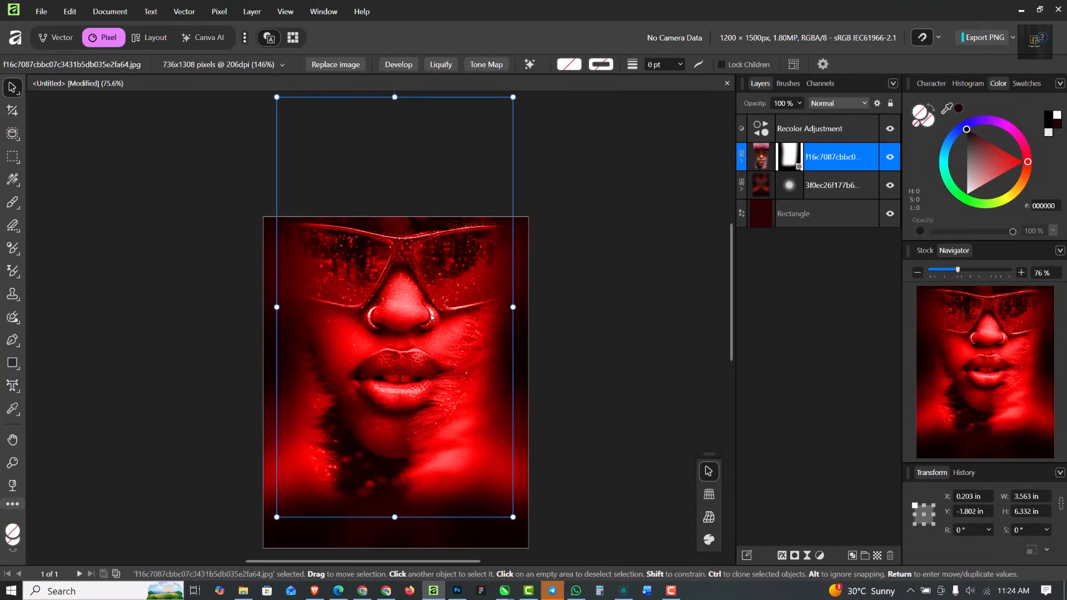
{"action": "key", "text": "Left"}
{"action": "key", "text": "Left"}
{"action": "key", "text": "Left"}
{"action": "key", "text": "Left"}
{"action": "key", "text": "Left"}
{"action": "key", "text": "Left"}
{"action": "key", "text": "Left"}
{"action": "key", "text": "Left"}
{"action": "key", "text": "Left"}
{"action": "key", "text": "Left"}
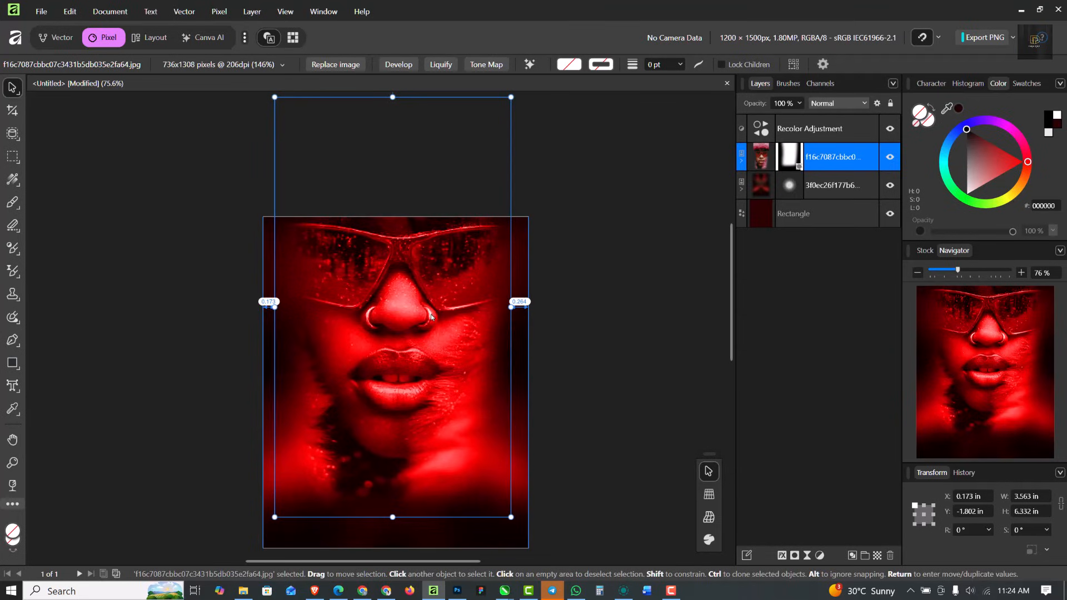
{"action": "key", "text": "Left"}
{"action": "key", "text": "Left"}
{"action": "key", "text": "Left"}
{"action": "key", "text": "Left"}
{"action": "key", "text": "Left"}
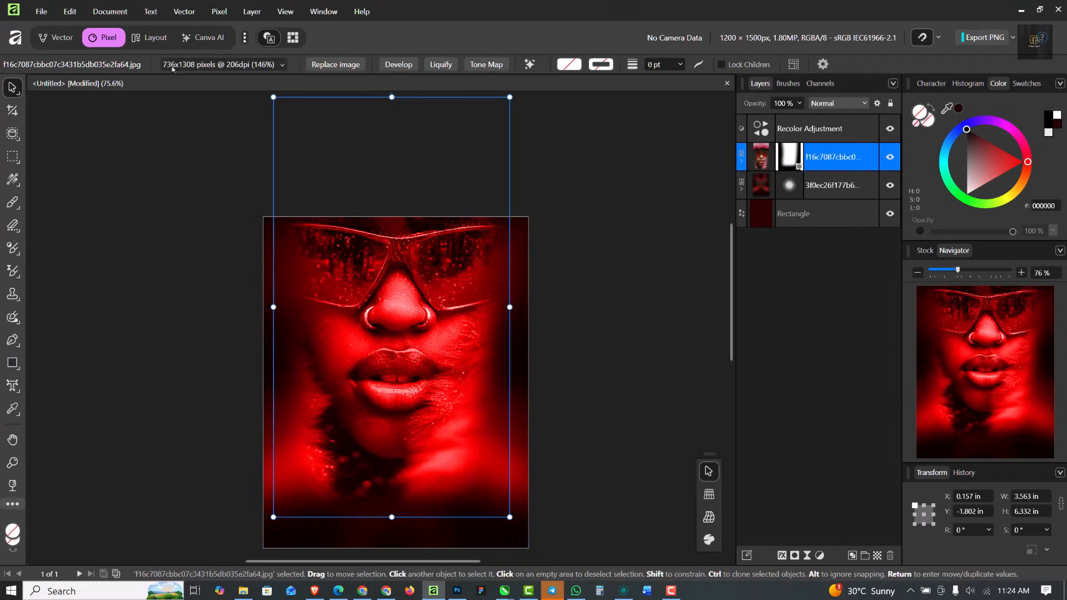
Step: Start developing the portrait image, setting clarity to 76% and blackpoint to 5%
{"action": "left_click", "coordinate": [404, 68]}
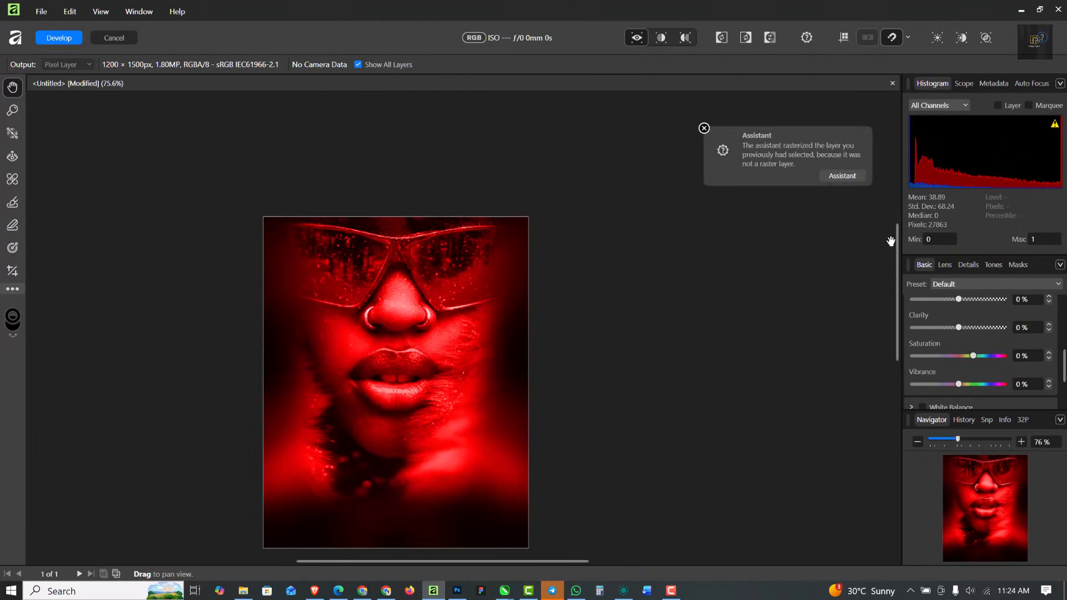
{"action": "left_click_drag", "start_coordinate": [958, 329], "coordinate": [994, 334]}
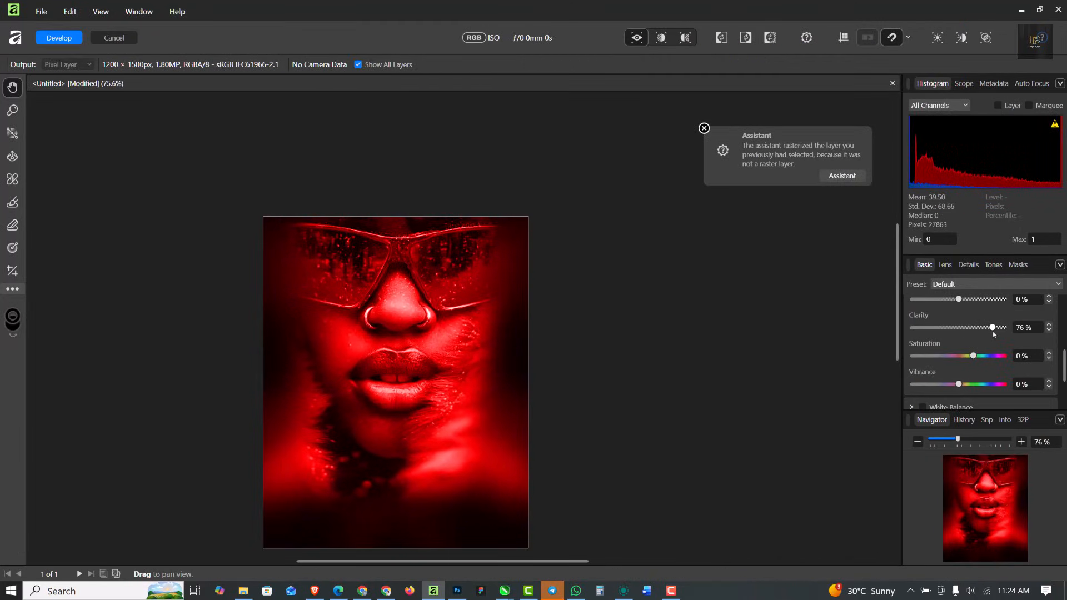
{"action": "scroll", "coordinate": [974, 325], "scroll_direction": "down", "scroll_amount": 1}
{"action": "scroll", "coordinate": [968, 336], "scroll_direction": "up", "scroll_amount": 5}
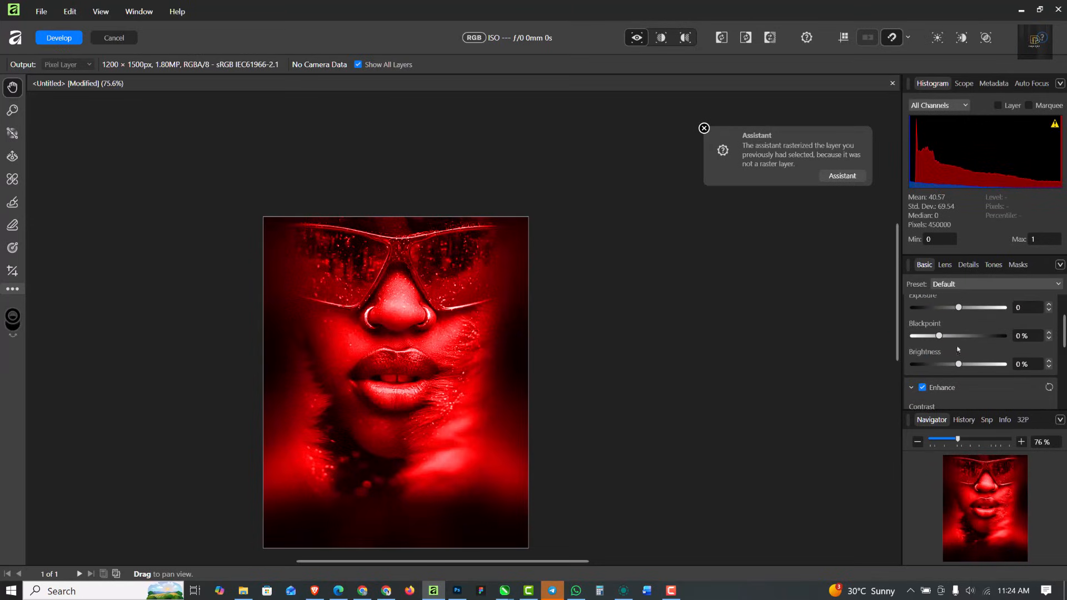
{"action": "left_click_drag", "start_coordinate": [939, 336], "coordinate": [952, 340]}
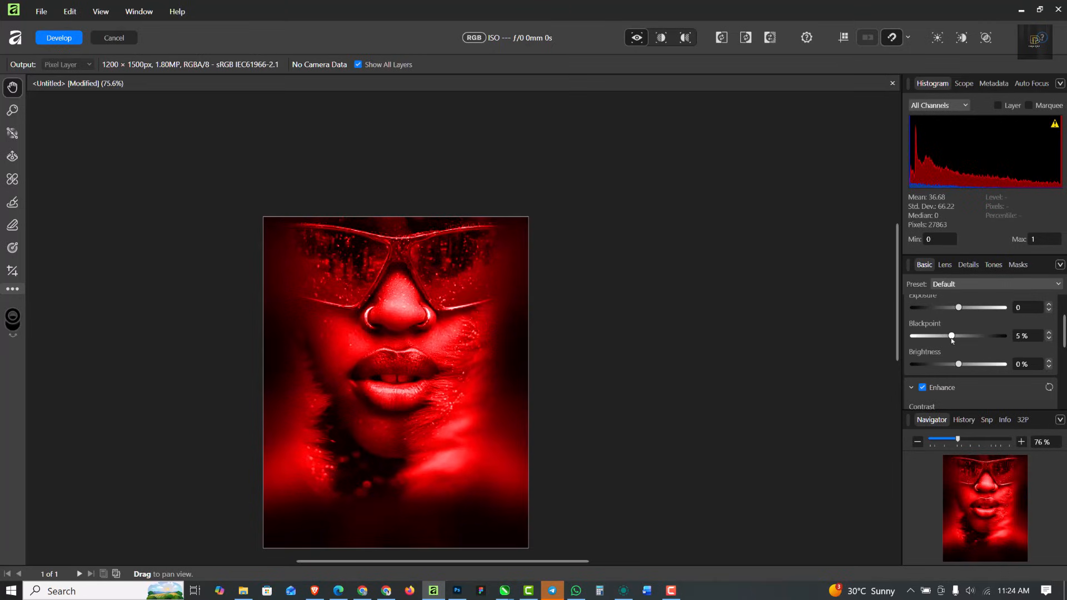
Step: Enable Detail Refinement on the portrait with radius 11% and amount 45%, and apply the development
{"action": "left_click", "coordinate": [969, 266]}
{"action": "left_click", "coordinate": [922, 307]}
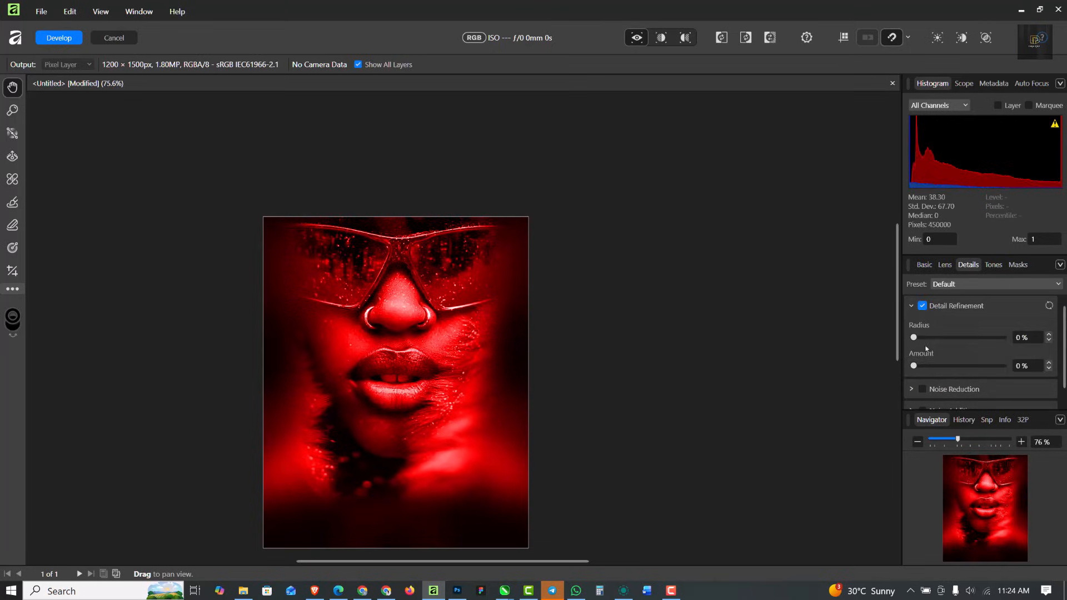
{"action": "left_click_drag", "start_coordinate": [914, 337], "coordinate": [948, 366]}
{"action": "left_click_drag", "start_coordinate": [948, 366], "coordinate": [951, 366]}
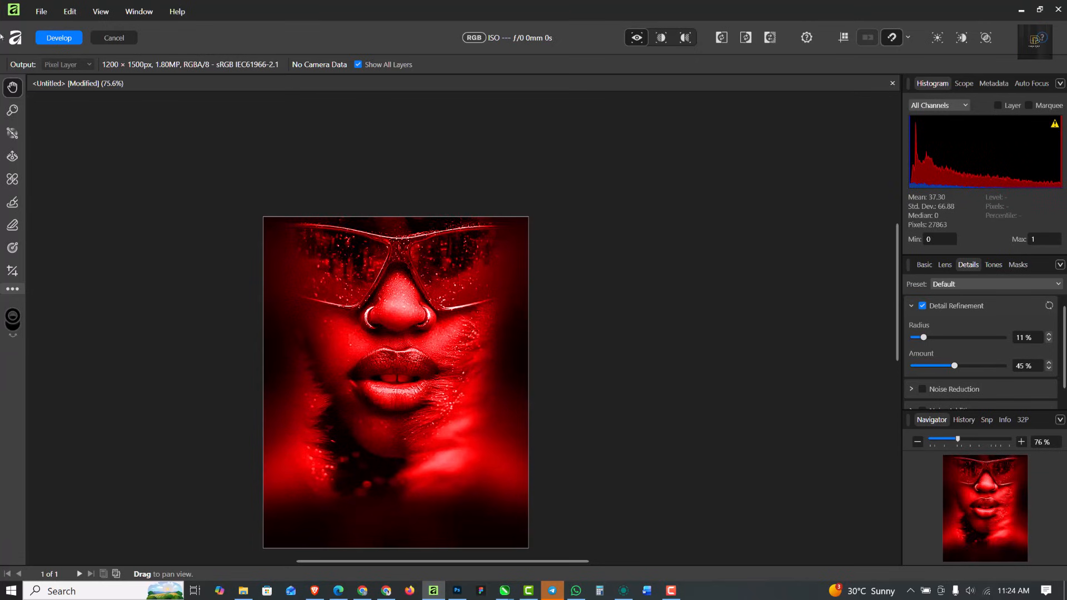
{"action": "scroll", "coordinate": [454, 358], "scroll_direction": "up", "scroll_amount": 4}
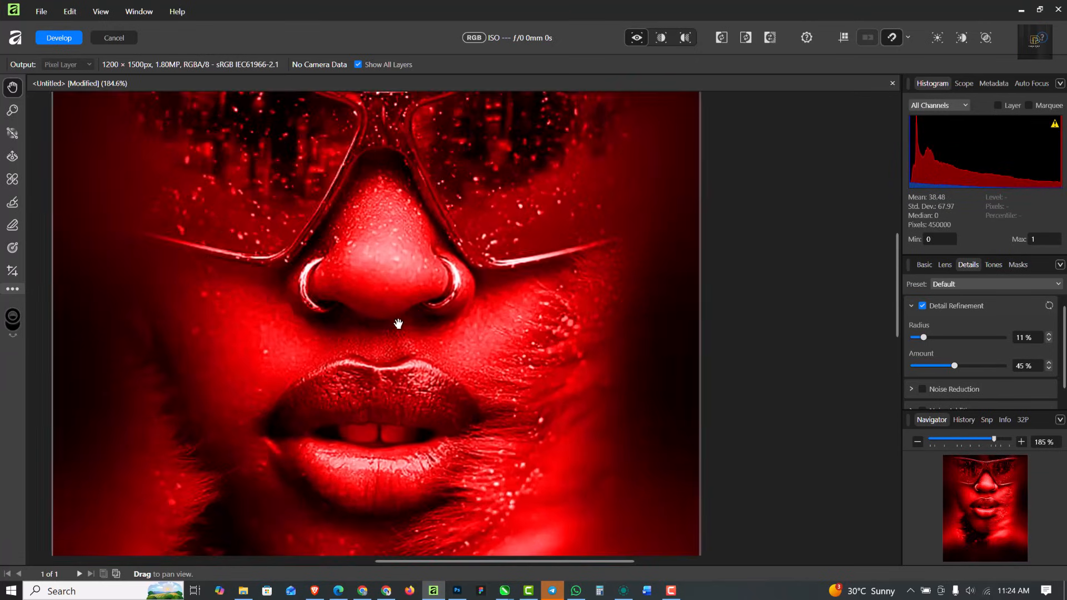
{"action": "scroll", "coordinate": [438, 364], "scroll_direction": "down", "scroll_amount": 1}
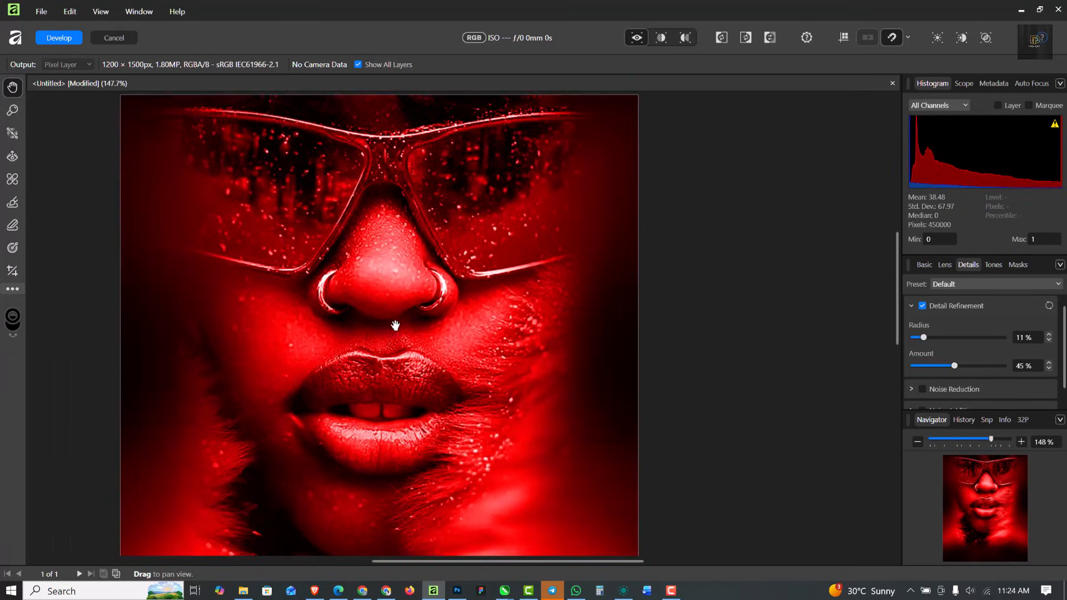
{"action": "left_click", "coordinate": [50, 40]}
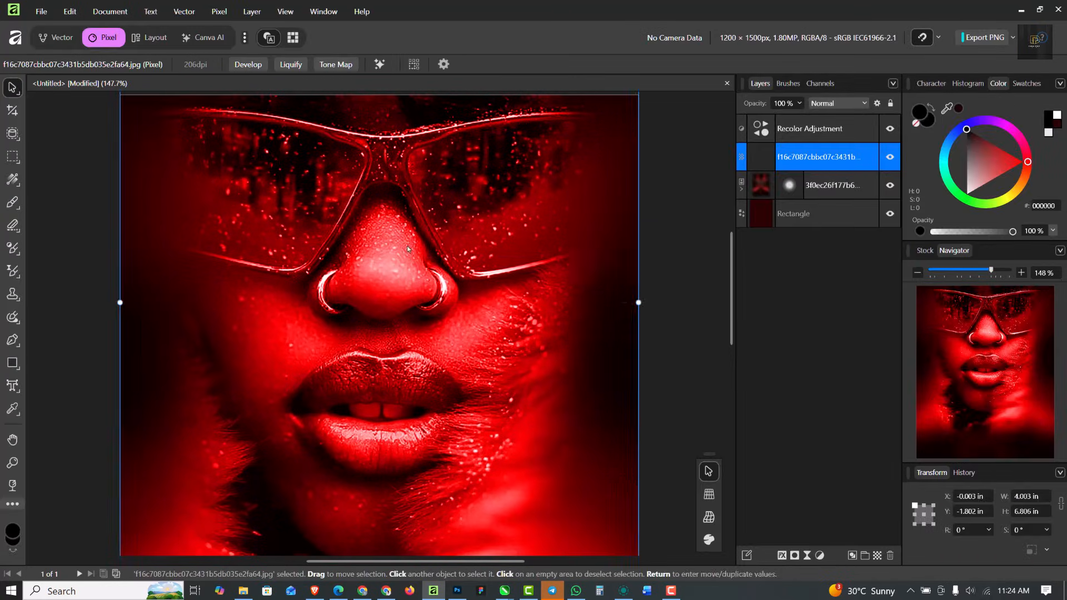
Step: Move the developed portrait slightly higher on the page and fine-tune its horizontal position
{"action": "scroll", "coordinate": [410, 254], "scroll_direction": "down", "scroll_amount": 2}
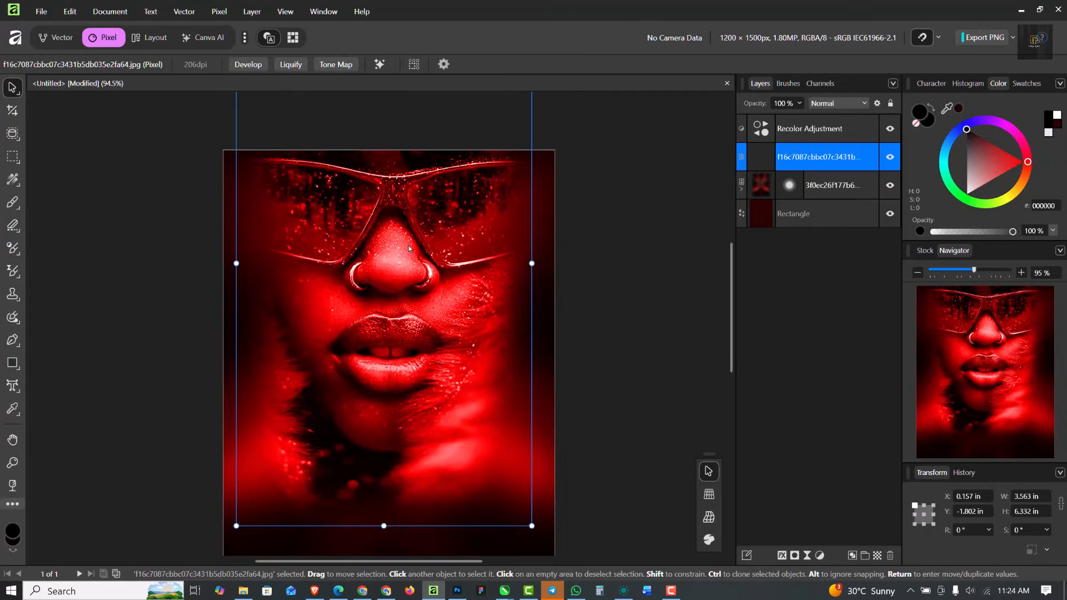
{"action": "left_click_drag", "start_coordinate": [436, 268], "coordinate": [424, 234]}
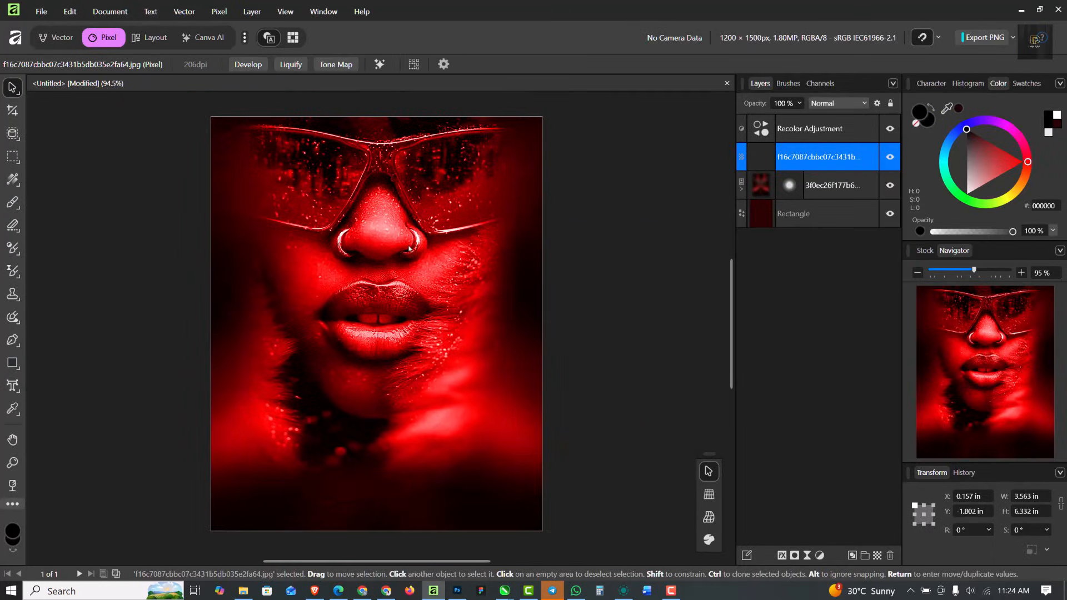
{"action": "left_click", "coordinate": [666, 220]}
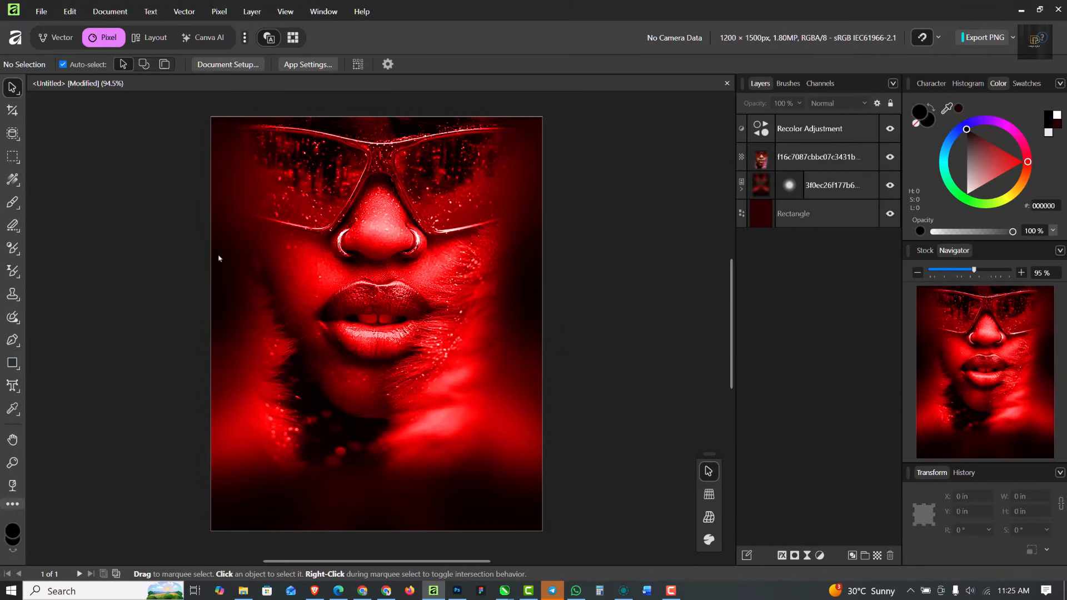
{"action": "left_click_drag", "start_coordinate": [379, 311], "coordinate": [376, 298]}
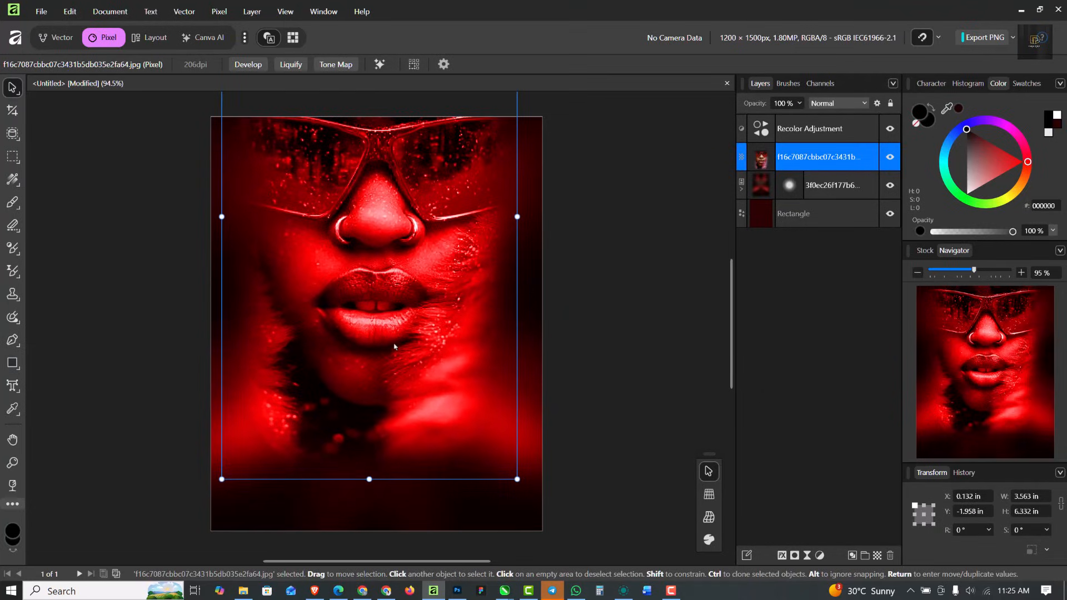
{"action": "left_click_drag", "start_coordinate": [394, 346], "coordinate": [401, 345]}
{"action": "left_click", "coordinate": [595, 305]}
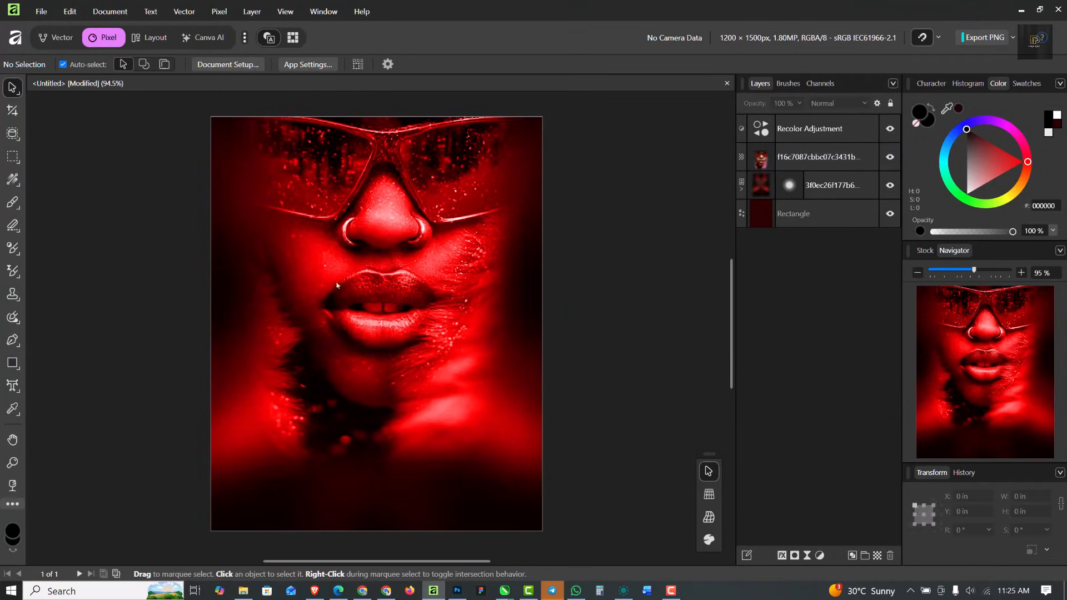
Step: Place MODEL.png from the SUNDAY folder at 141% scale and position it below the portrait's nose, at about X 1.08 in, Y 1.23 in
{"action": "left_click", "coordinate": [243, 590]}
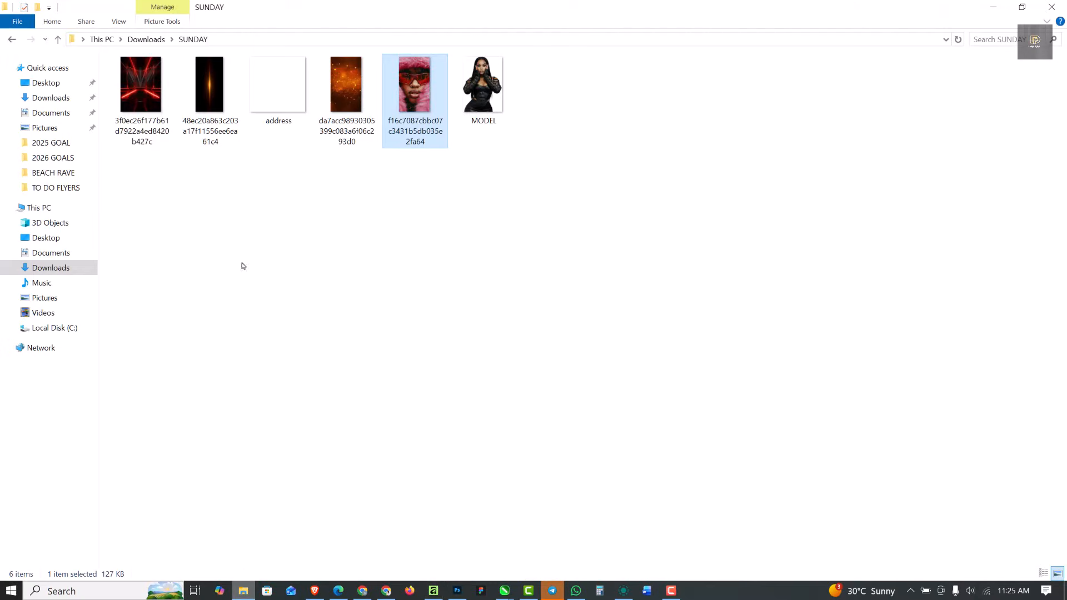
{"action": "left_click_drag", "start_coordinate": [500, 111], "coordinate": [467, 205]}
{"action": "left_click_drag", "start_coordinate": [400, 362], "coordinate": [408, 364]}
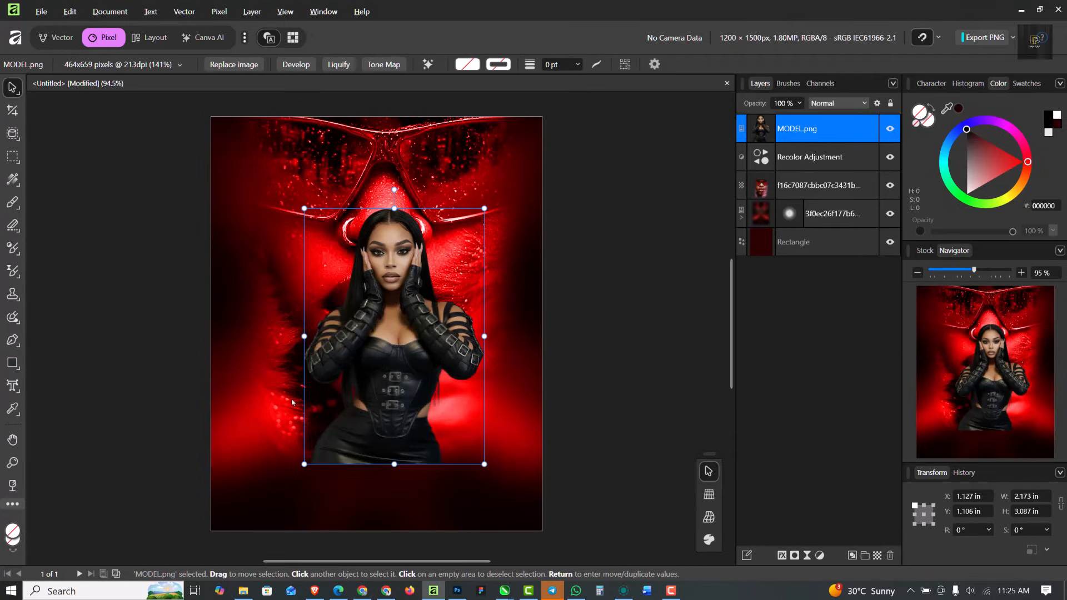
{"action": "left_click_drag", "start_coordinate": [375, 354], "coordinate": [368, 356]}
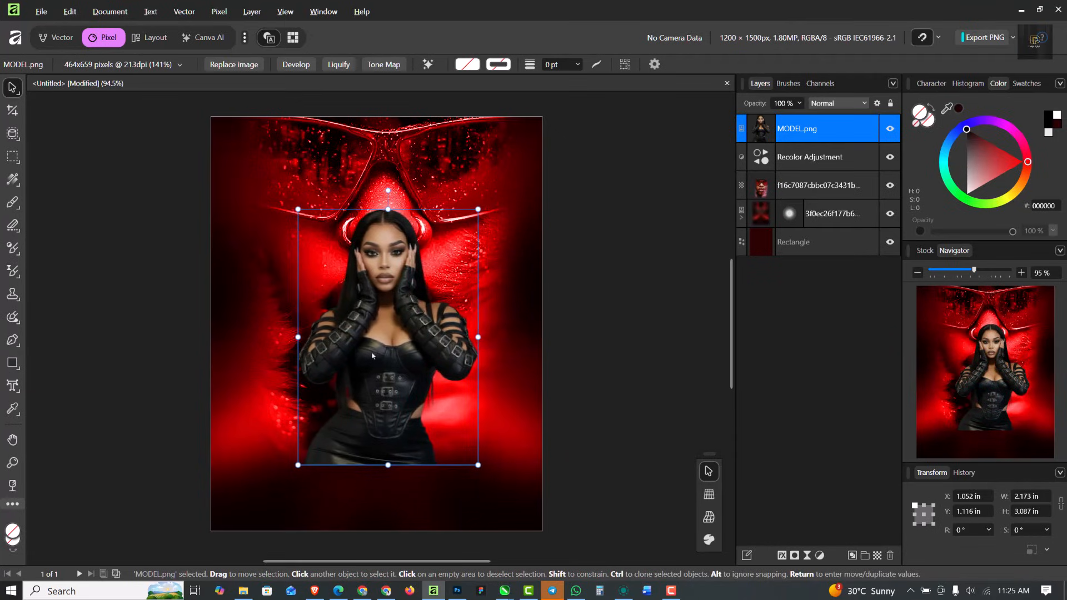
{"action": "left_click", "coordinate": [600, 228]}
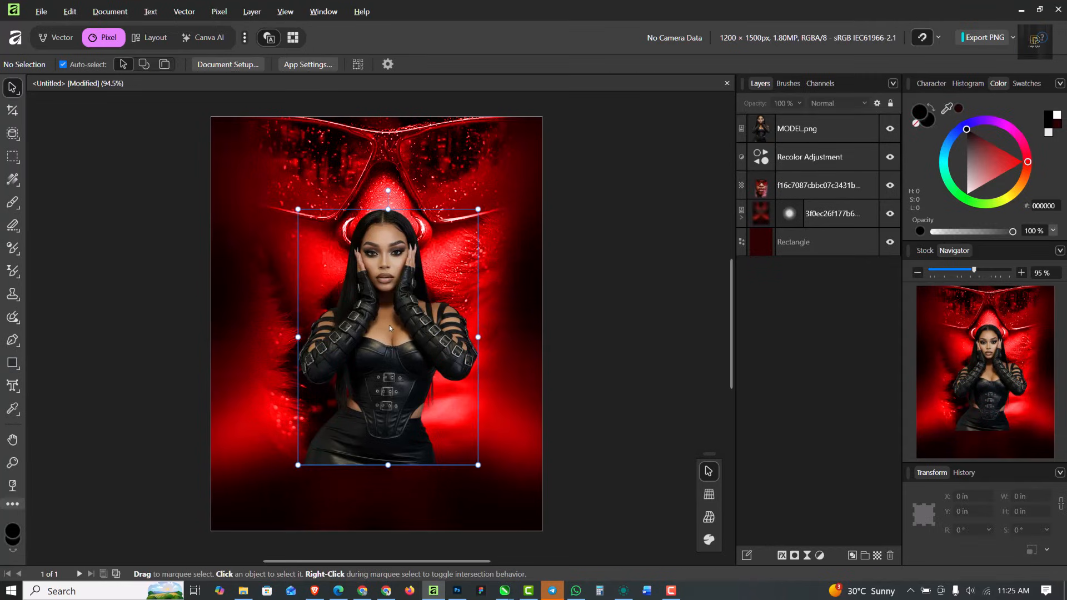
{"action": "left_click_drag", "start_coordinate": [389, 327], "coordinate": [387, 341]}
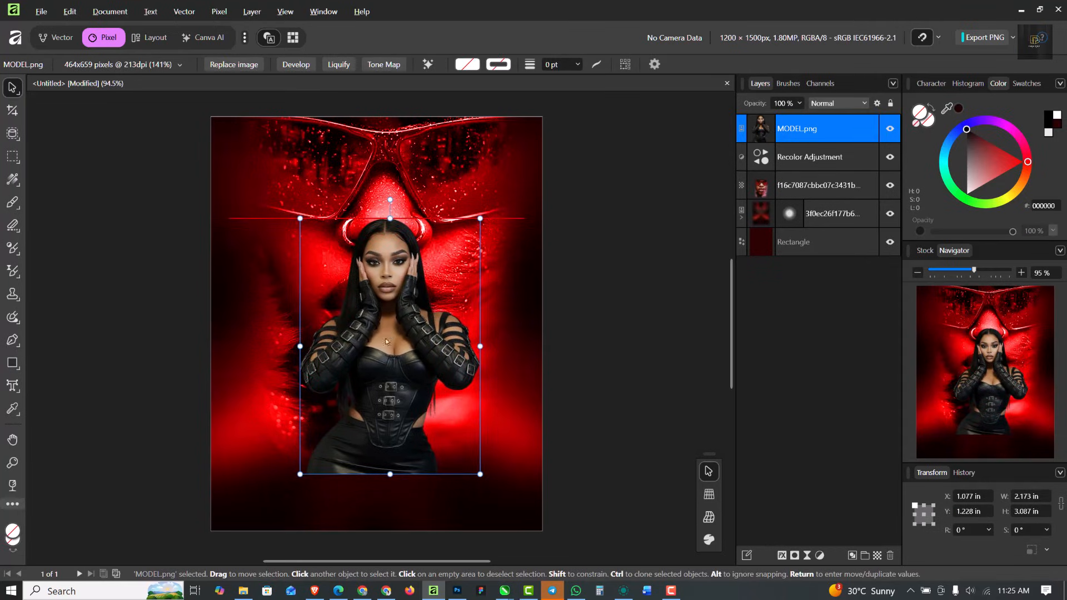
Step: Start developing the MODEL.png layer, setting blackpoint to 4% and raising clarity to slightly above 65%
{"action": "left_click", "coordinate": [297, 64]}
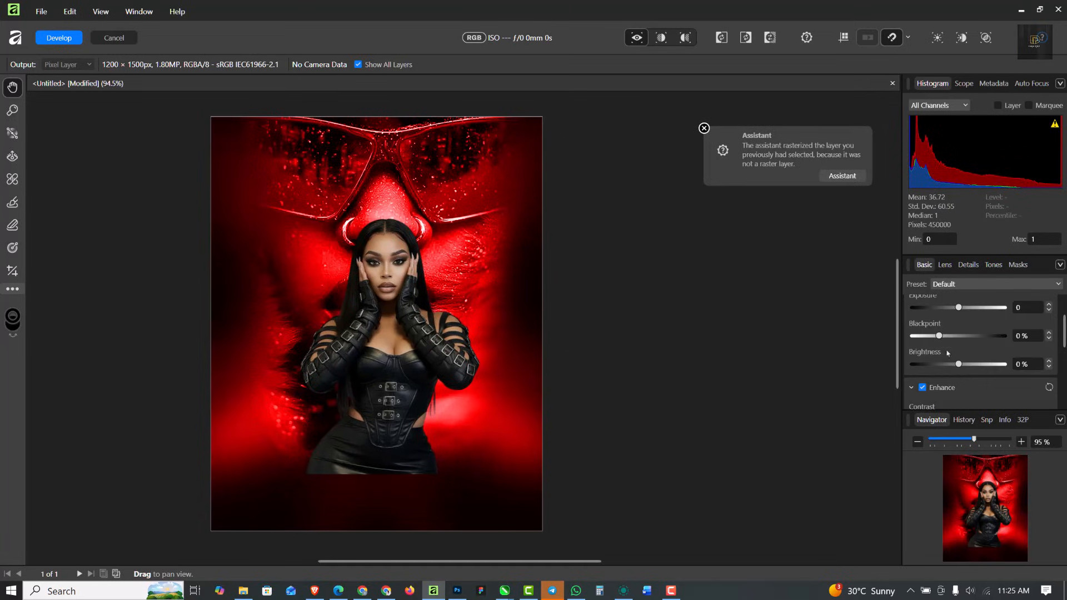
{"action": "scroll", "coordinate": [948, 353], "scroll_direction": "down", "scroll_amount": 1}
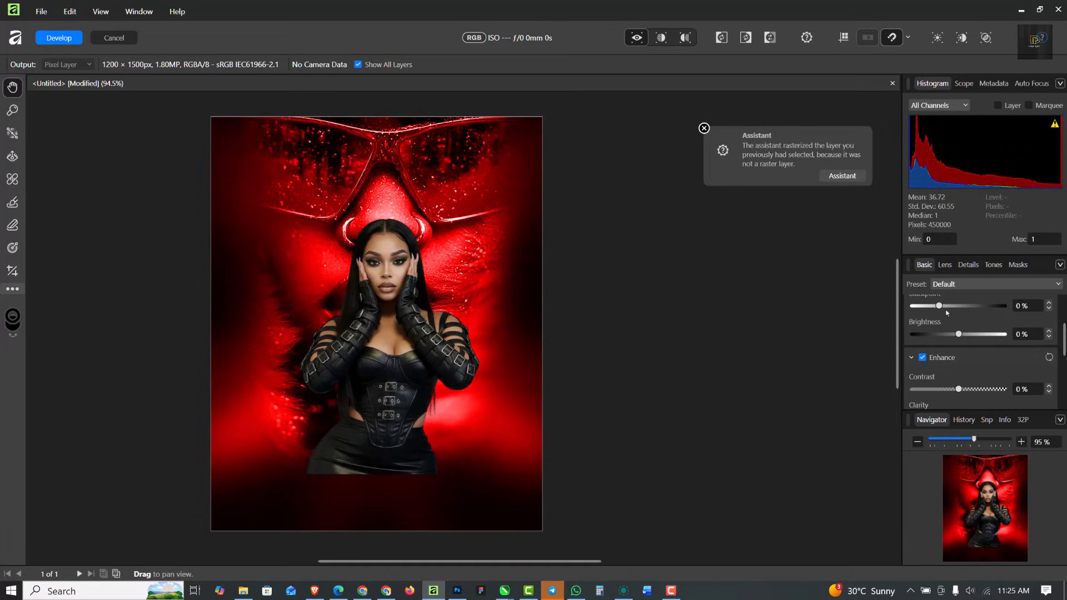
{"action": "mouse_move", "coordinate": [939, 306]}
{"action": "left_mouse_down"}
{"action": "mouse_move", "coordinate": [923, 307]}
{"action": "mouse_move", "coordinate": [949, 309]}
{"action": "left_mouse_up"}
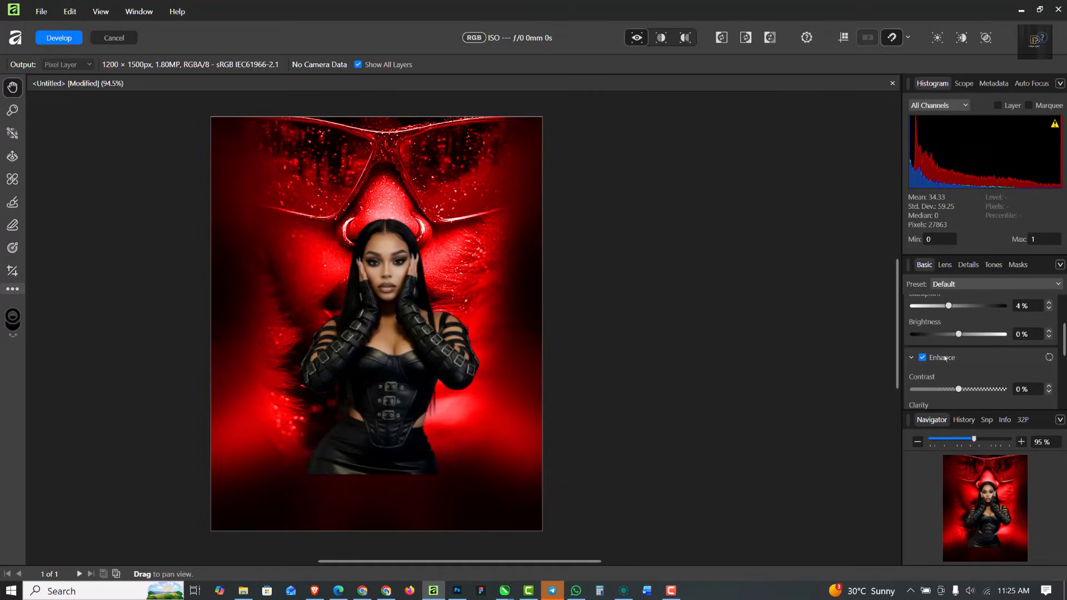
{"action": "scroll", "coordinate": [945, 358], "scroll_direction": "down", "scroll_amount": 1}
{"action": "left_click_drag", "start_coordinate": [958, 388], "coordinate": [988, 388]}
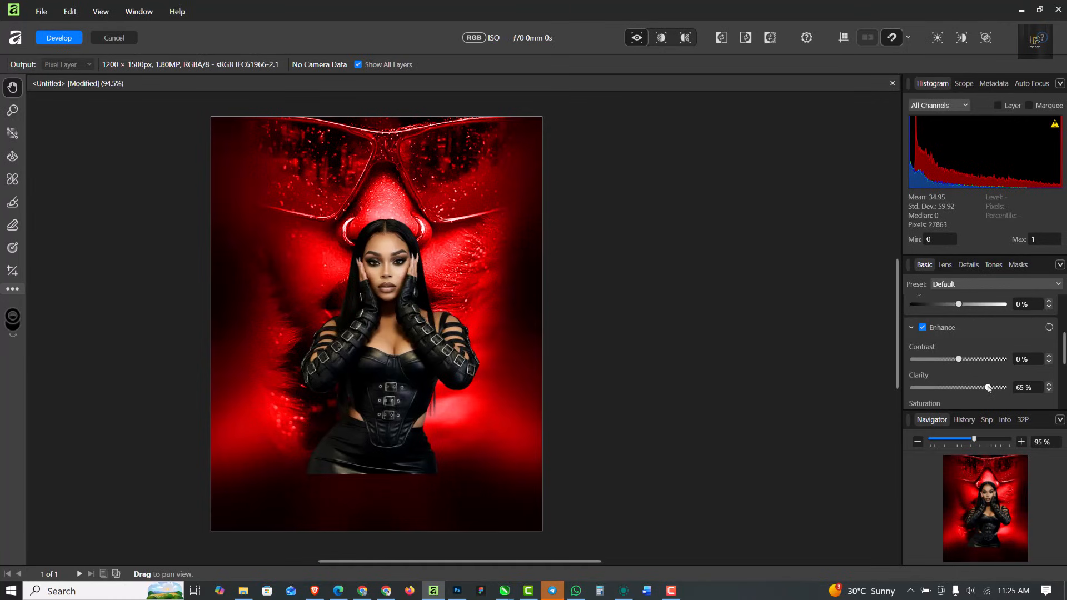
{"action": "left_click_drag", "start_coordinate": [989, 388], "coordinate": [991, 388]}
{"action": "scroll", "coordinate": [949, 365], "scroll_direction": "down", "scroll_amount": 3}
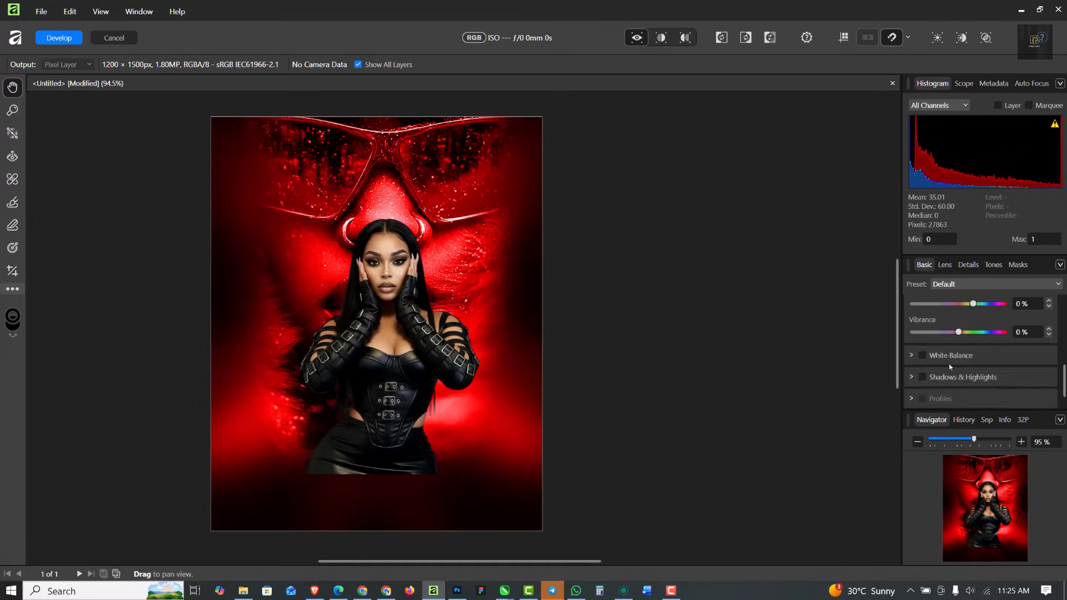
{"action": "scroll", "coordinate": [950, 366], "scroll_direction": "up", "scroll_amount": 1}
Step: Enable Detail Refinement on the model with radius 31% and amount 34%, and apply the development
{"action": "left_click", "coordinate": [968, 265]}
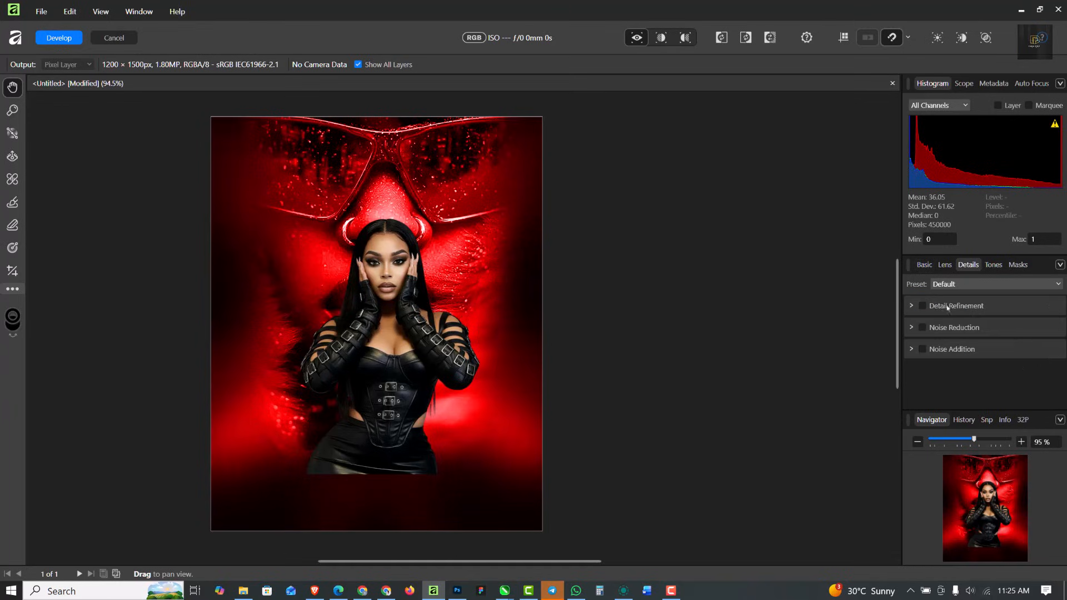
{"action": "left_click", "coordinate": [923, 306]}
{"action": "left_click_drag", "start_coordinate": [913, 337], "coordinate": [942, 339]}
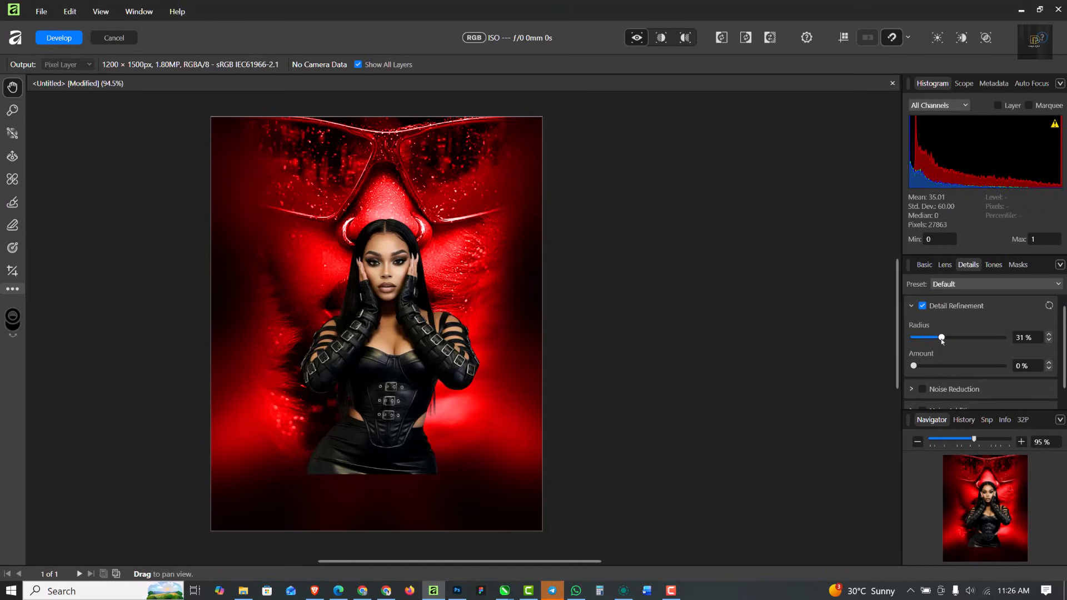
{"action": "left_click_drag", "start_coordinate": [914, 365], "coordinate": [944, 367]}
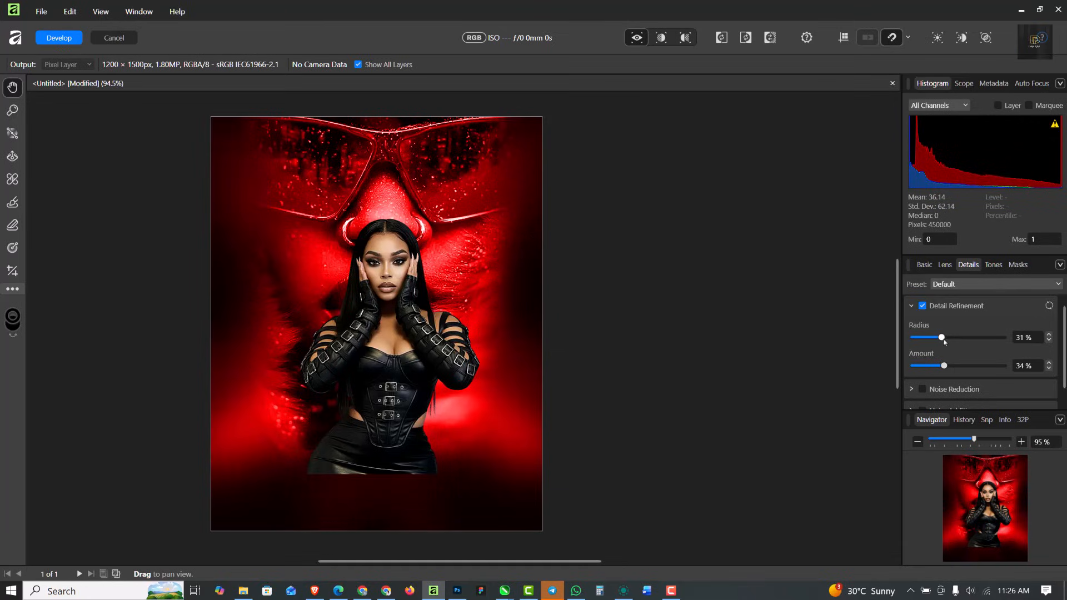
{"action": "left_click", "coordinate": [58, 37]}
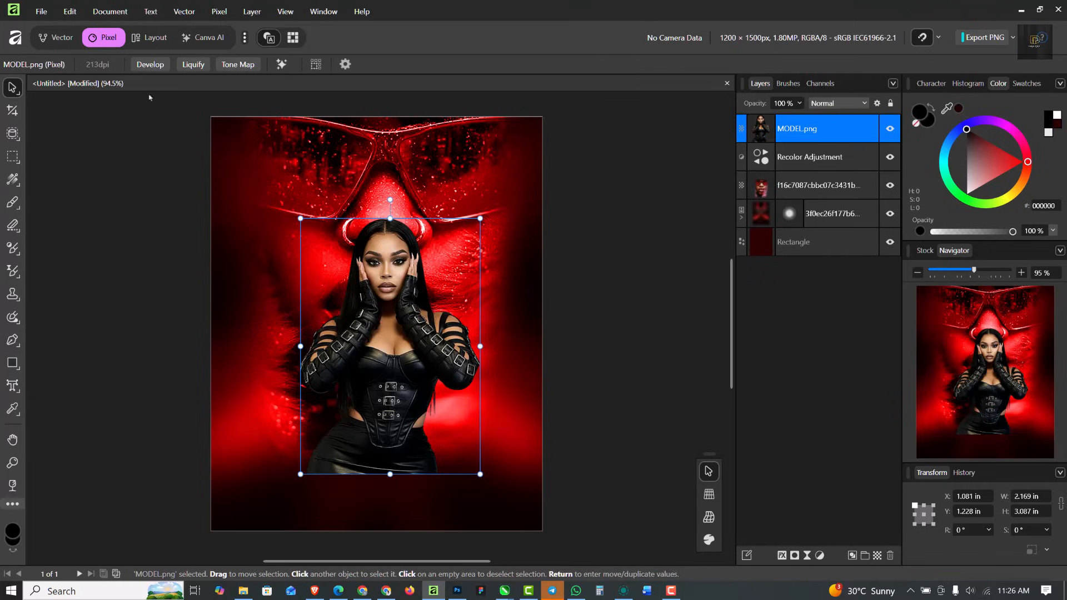
Step: Add a Color Balance adjustment above the model with Cyan/Red at 100% for midtones and 33% for highlights
{"action": "left_click", "coordinate": [820, 556]}
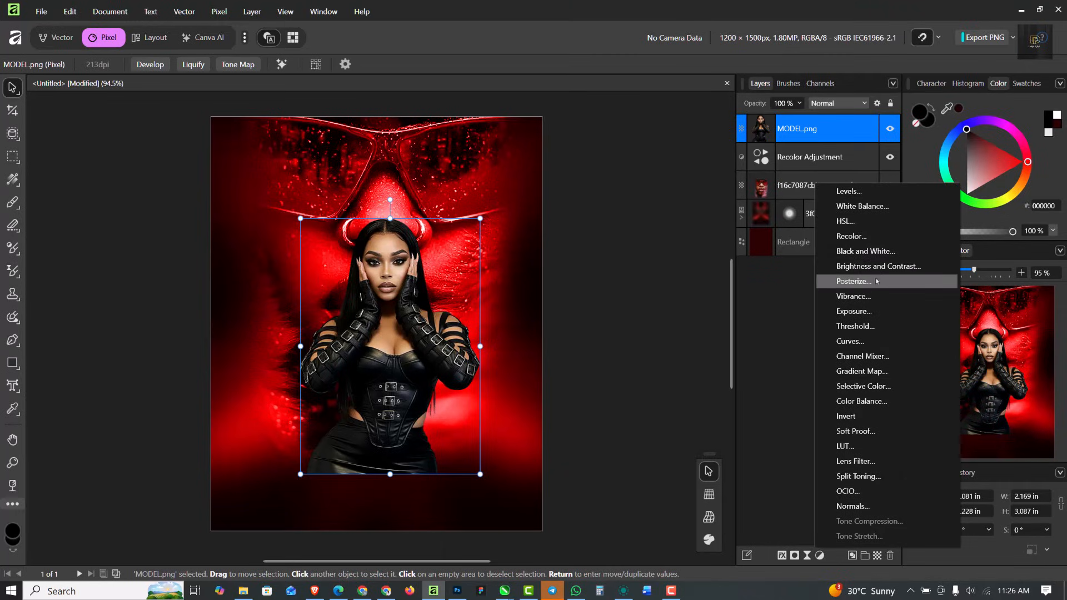
{"action": "left_click", "coordinate": [863, 401]}
{"action": "left_click_drag", "start_coordinate": [486, 351], "coordinate": [793, 305]}
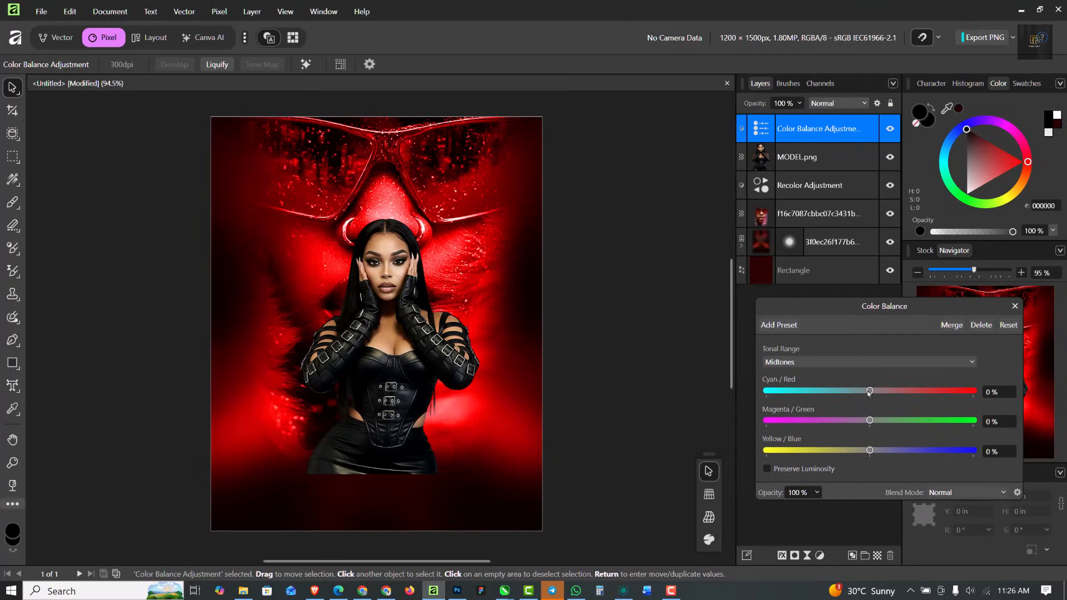
{"action": "left_click_drag", "start_coordinate": [870, 392], "coordinate": [921, 394]}
{"action": "left_click_drag", "start_coordinate": [954, 395], "coordinate": [977, 396]}
{"action": "left_click", "coordinate": [836, 362]}
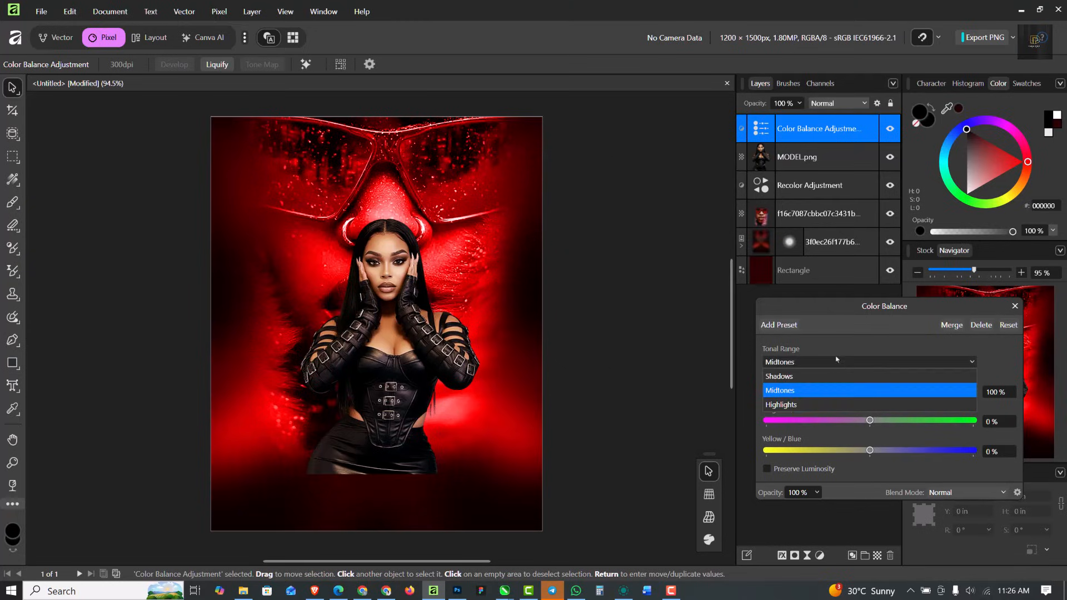
{"action": "left_click", "coordinate": [788, 405]}
{"action": "left_click_drag", "start_coordinate": [869, 391], "coordinate": [904, 395]}
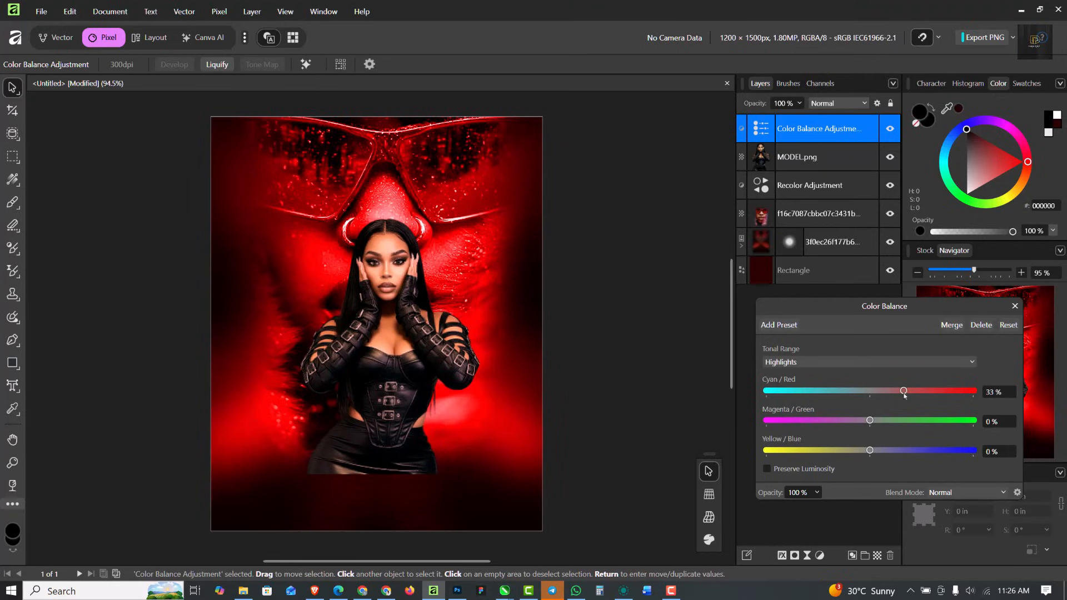
Step: Set the shadows' Yellow/Blue balance to 6% and shift their Cyan/Red balance slightly towards red
{"action": "left_click", "coordinate": [830, 363]}
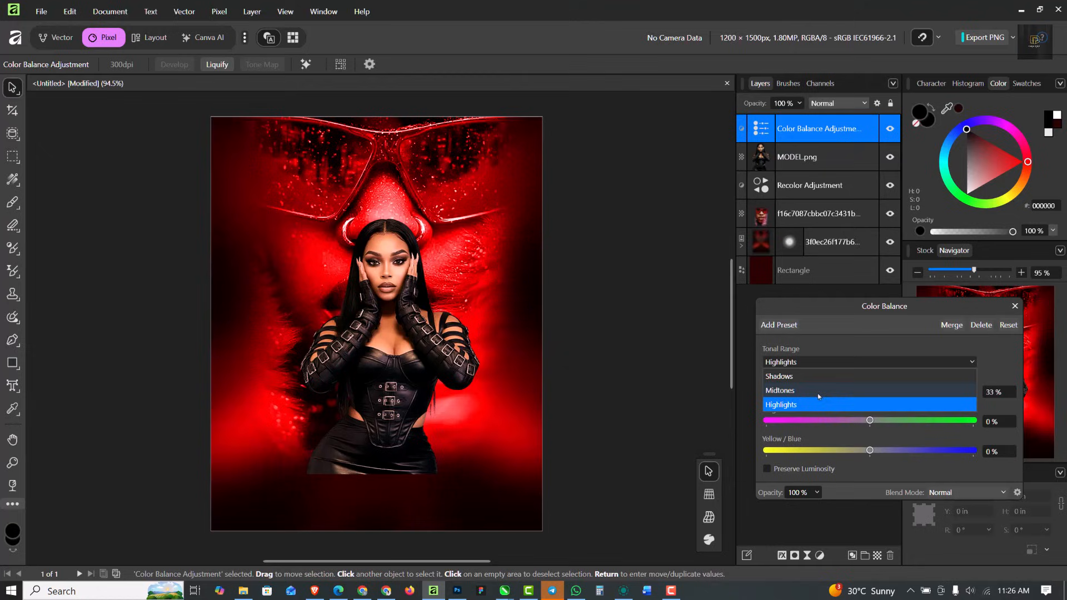
{"action": "left_click", "coordinate": [790, 380]}
{"action": "mouse_move", "coordinate": [869, 452]}
{"action": "left_mouse_down"}
{"action": "mouse_move", "coordinate": [893, 450]}
{"action": "mouse_move", "coordinate": [876, 451]}
{"action": "left_mouse_up"}
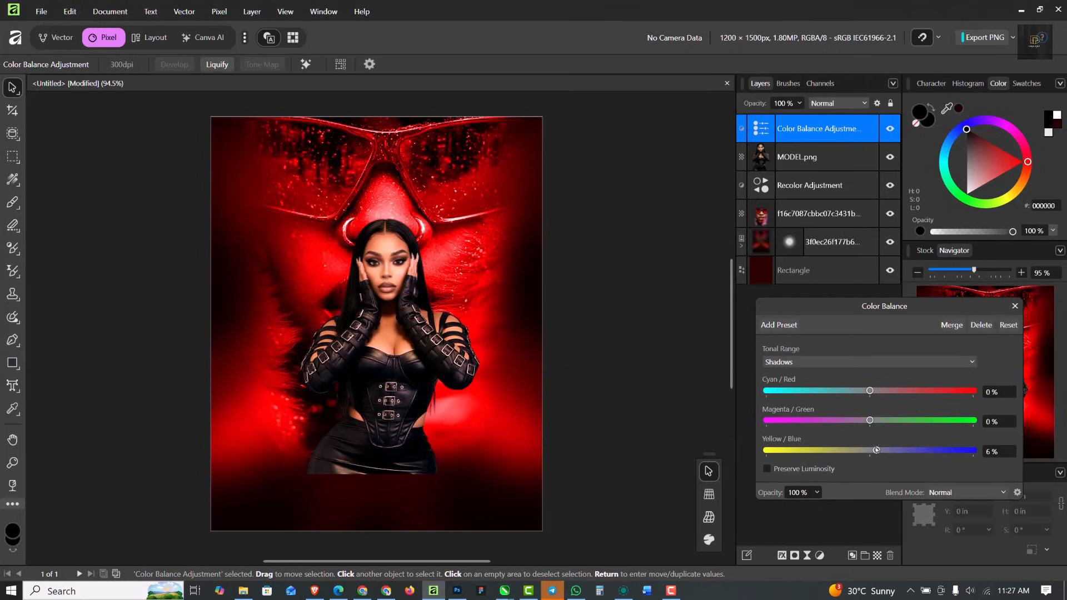
{"action": "left_click_drag", "start_coordinate": [866, 398], "coordinate": [877, 395]}
{"action": "left_click_drag", "start_coordinate": [879, 394], "coordinate": [883, 392]}
{"action": "left_click", "coordinate": [1014, 306]}
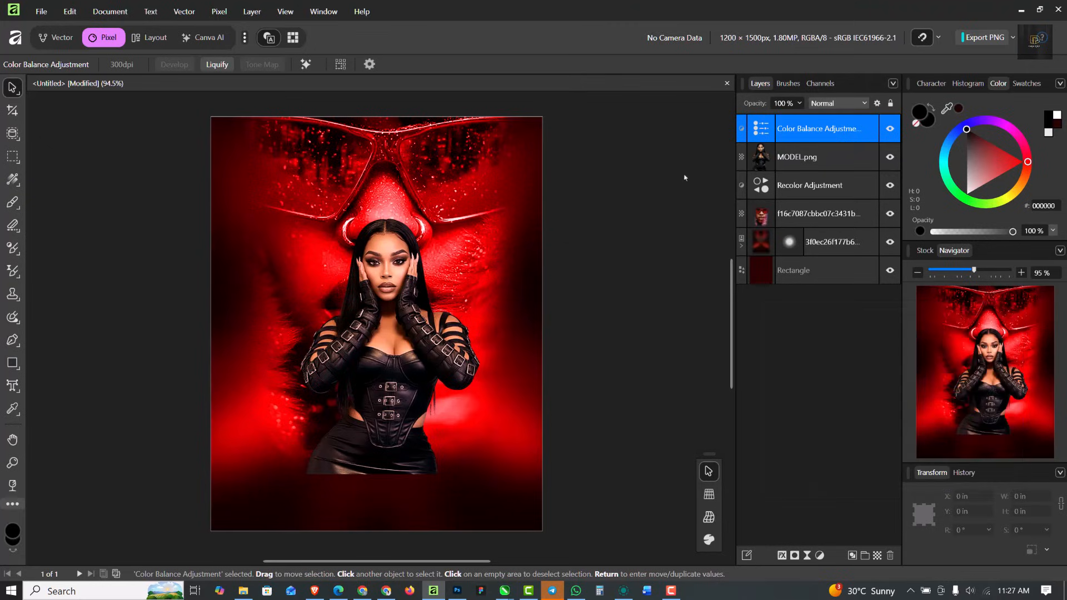
Step: Nest the Color Balance adjustment inside the MODEL.png layer so it affects only the model
{"action": "left_click", "coordinate": [890, 129]}
{"action": "left_click_drag", "start_coordinate": [866, 133], "coordinate": [829, 156]}
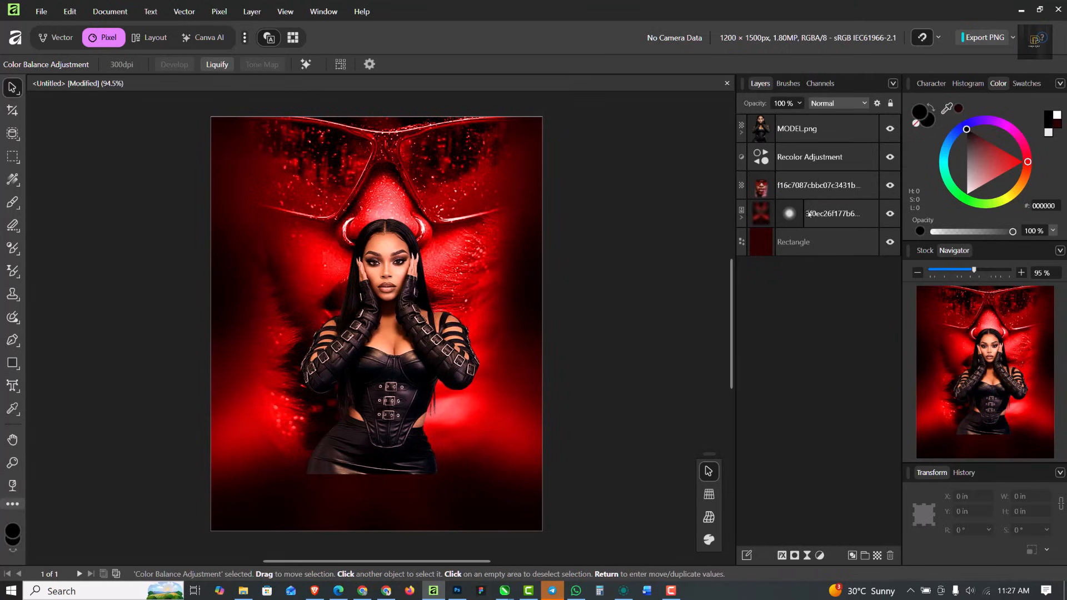
Step: Add a mask to MODEL.png and fade the model's lower body by painting black with a 796 px, 0% hardness brush
{"action": "left_click", "coordinate": [808, 134]}
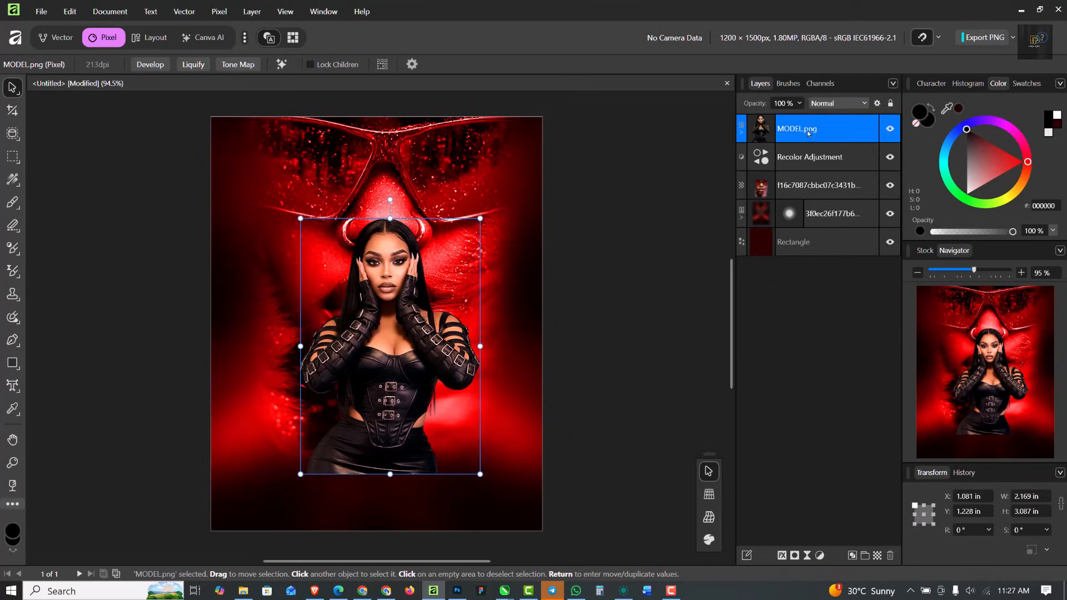
{"action": "left_click", "coordinate": [794, 555]}
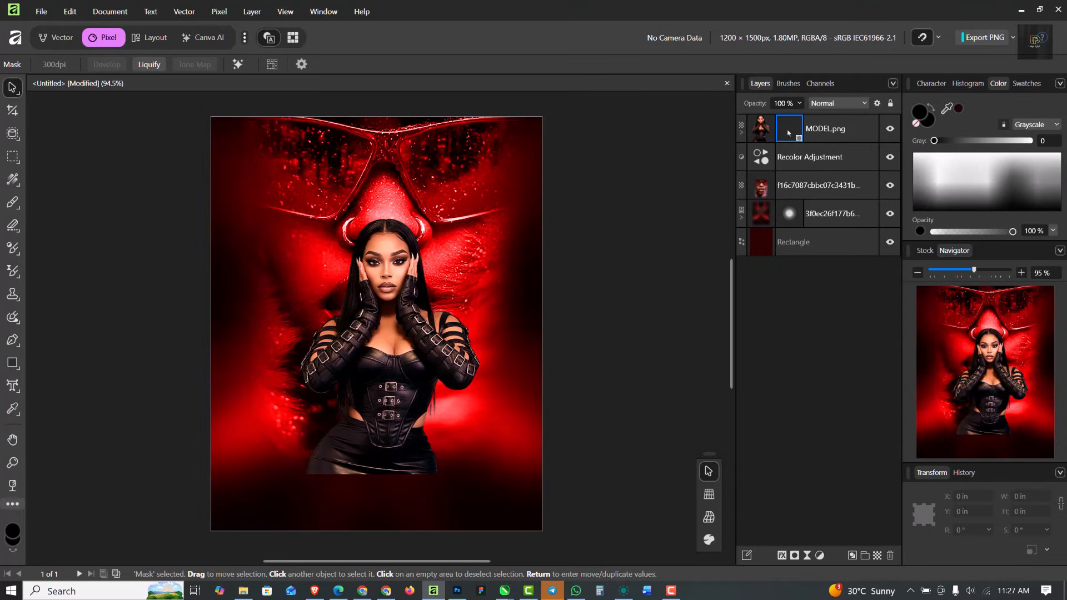
{"action": "left_click", "coordinate": [788, 132]}
{"action": "left_click", "coordinate": [17, 209]}
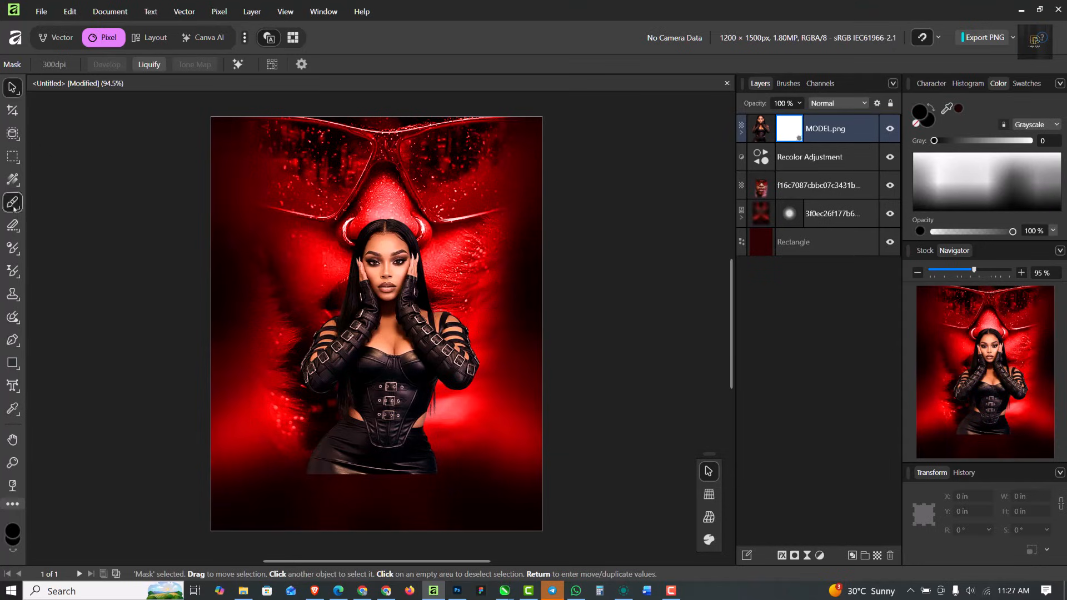
{"action": "left_click", "coordinate": [67, 201]}
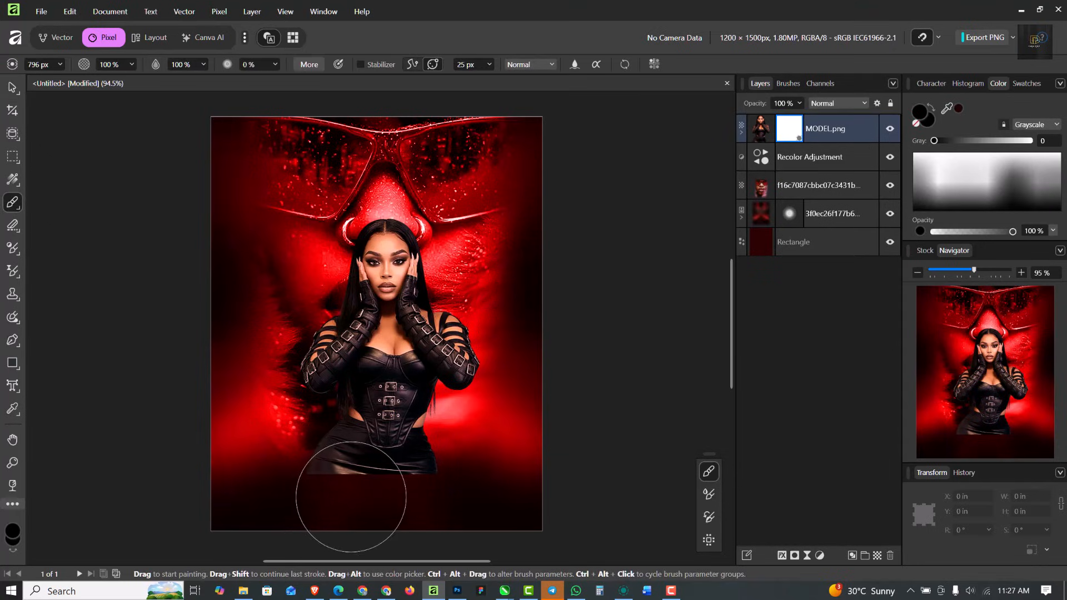
{"action": "mouse_move", "coordinate": [390, 510]}
{"action": "left_mouse_down"}
{"action": "mouse_move", "coordinate": [510, 502]}
{"action": "mouse_move", "coordinate": [293, 518]}
{"action": "mouse_move", "coordinate": [222, 512]}
{"action": "mouse_move", "coordinate": [502, 508]}
{"action": "mouse_move", "coordinate": [362, 511]}
{"action": "left_mouse_up"}
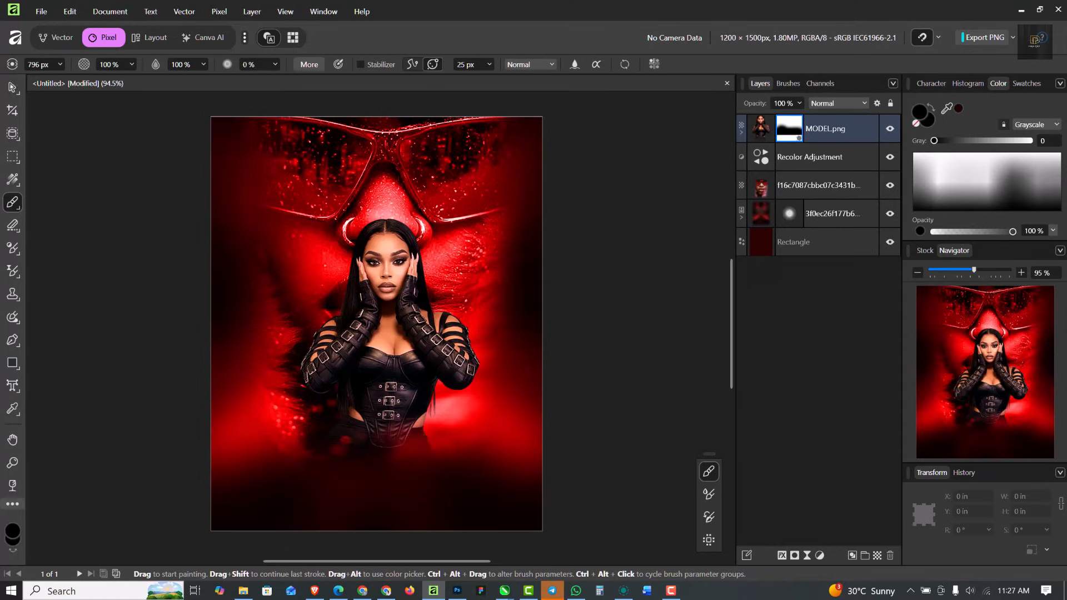
{"action": "key", "text": "v"}
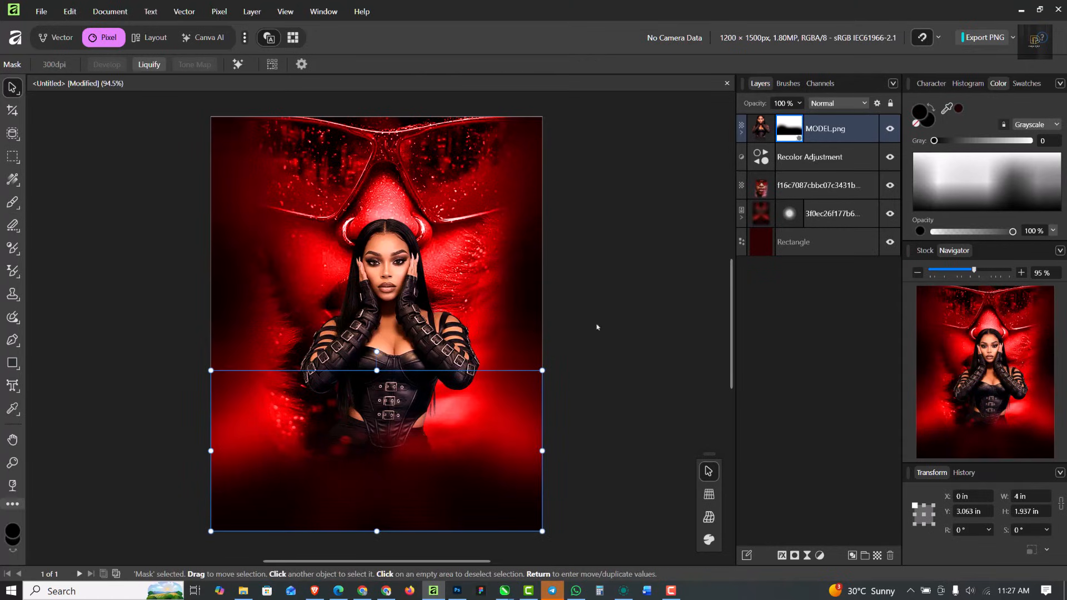
{"action": "left_click", "coordinate": [639, 305]}
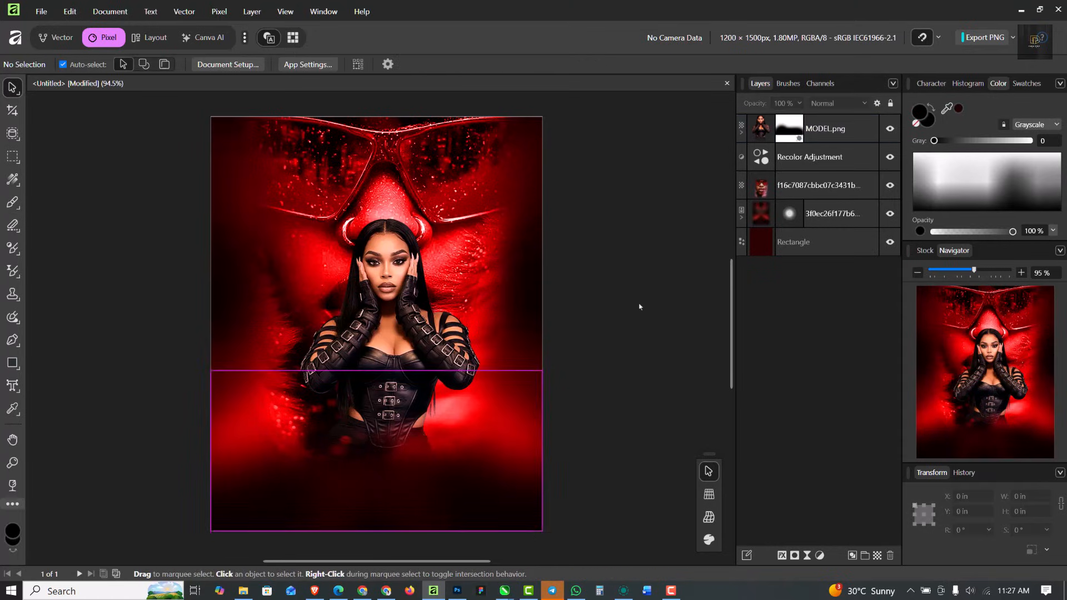
Step: Add the artistic text "Sunday" above the model layer, near the page's lower left at about X 0.30 in, Y 4.07 in
{"action": "left_click", "coordinate": [848, 136]}
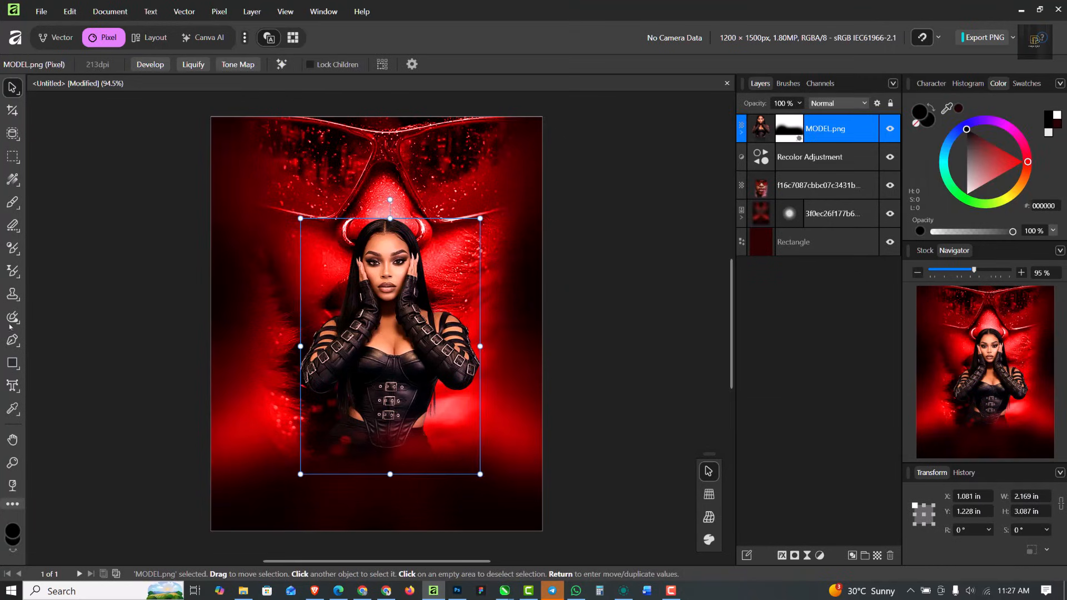
{"action": "left_click", "coordinate": [10, 394]}
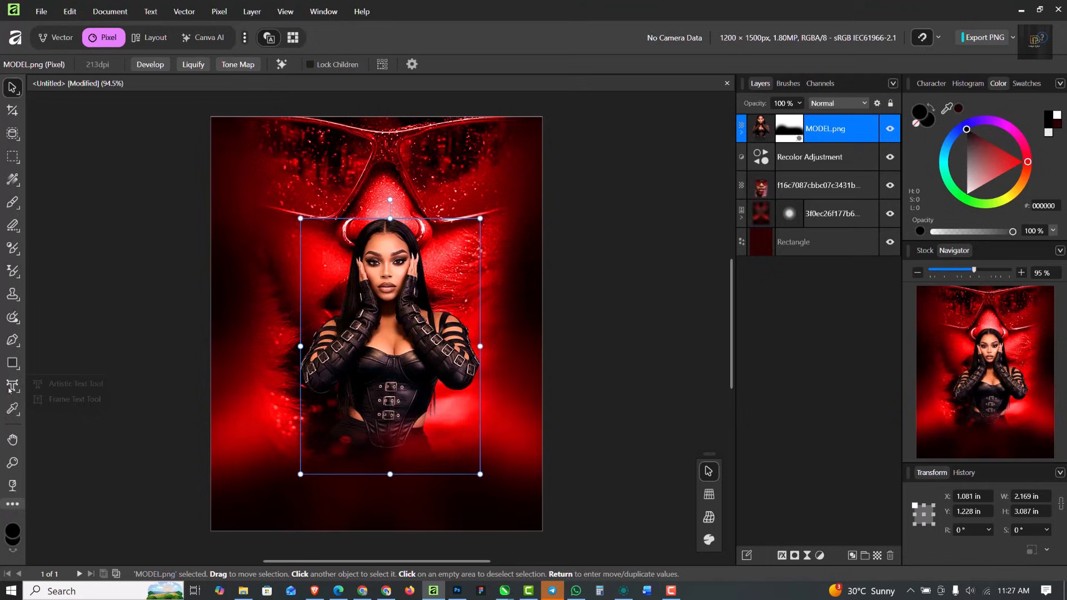
{"action": "left_click", "coordinate": [60, 383]}
{"action": "left_click", "coordinate": [236, 466]}
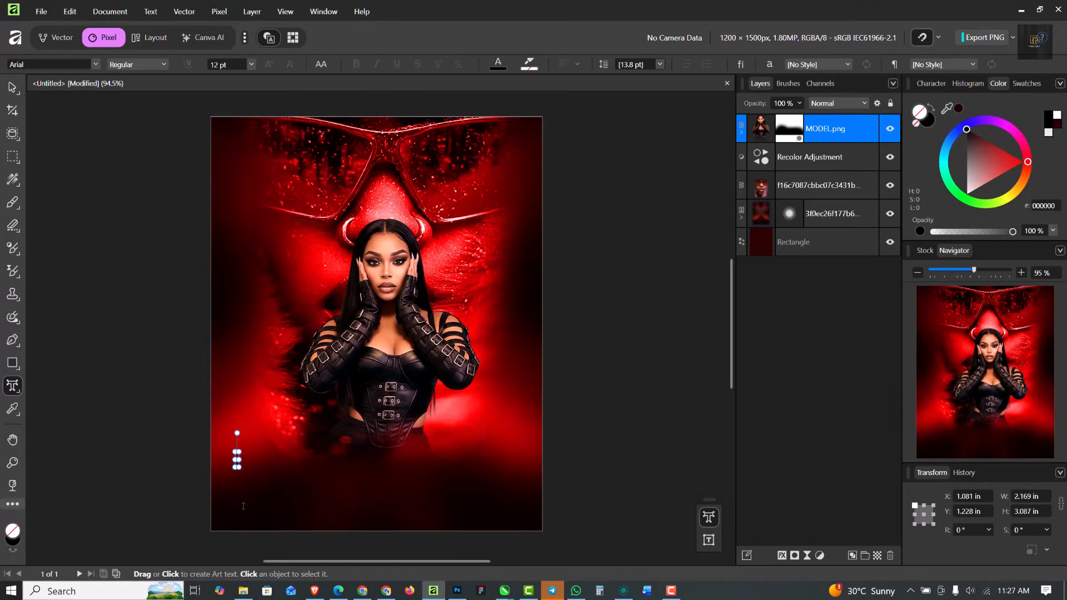
{"action": "type", "text": "S"}
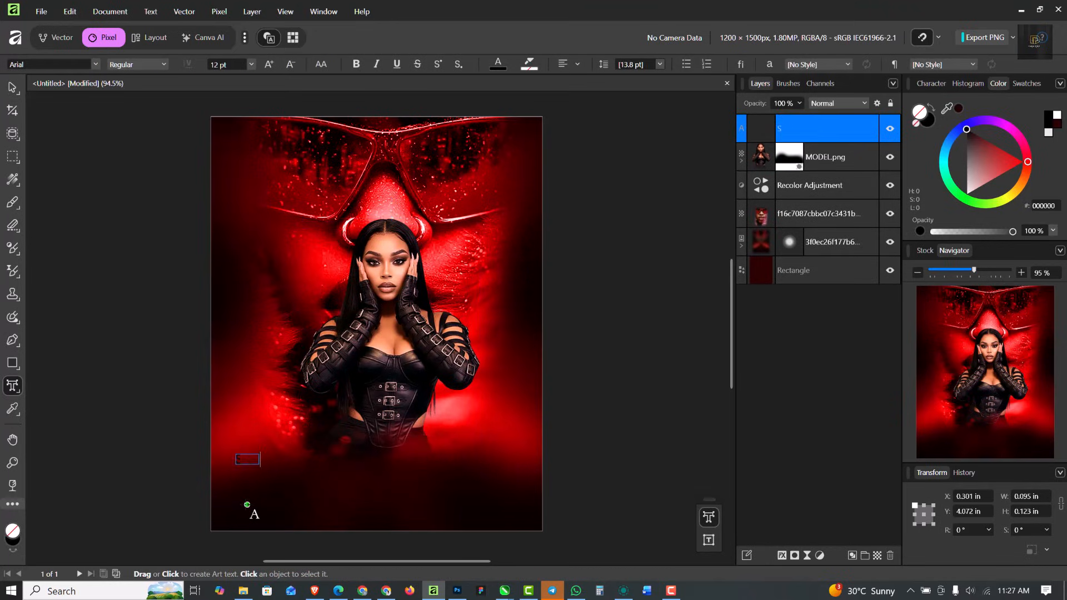
{"action": "type", "text": "unday"}
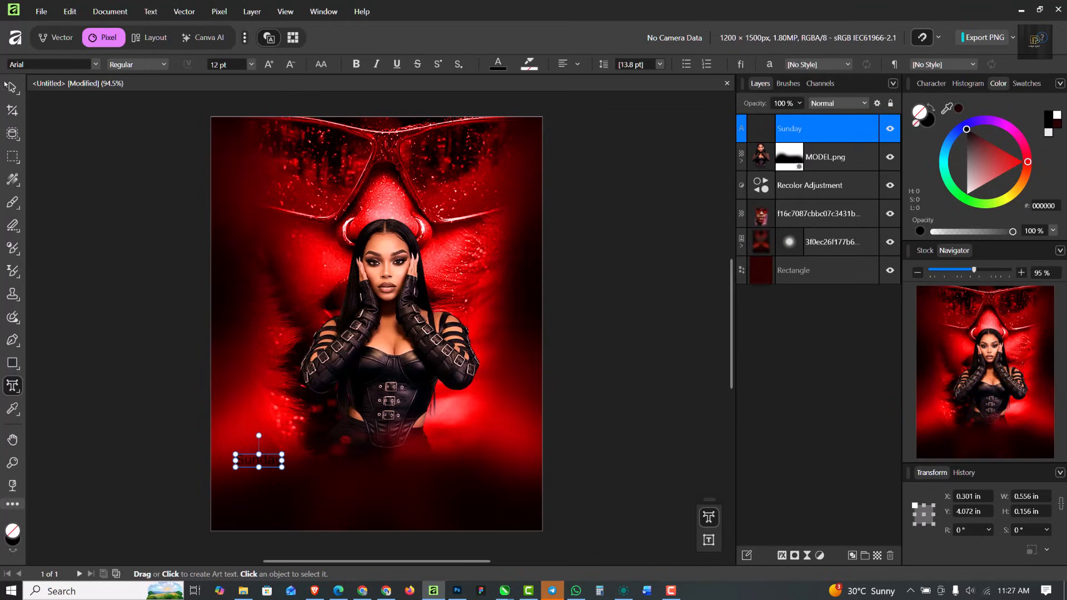
{"action": "key", "text": "Escape"}
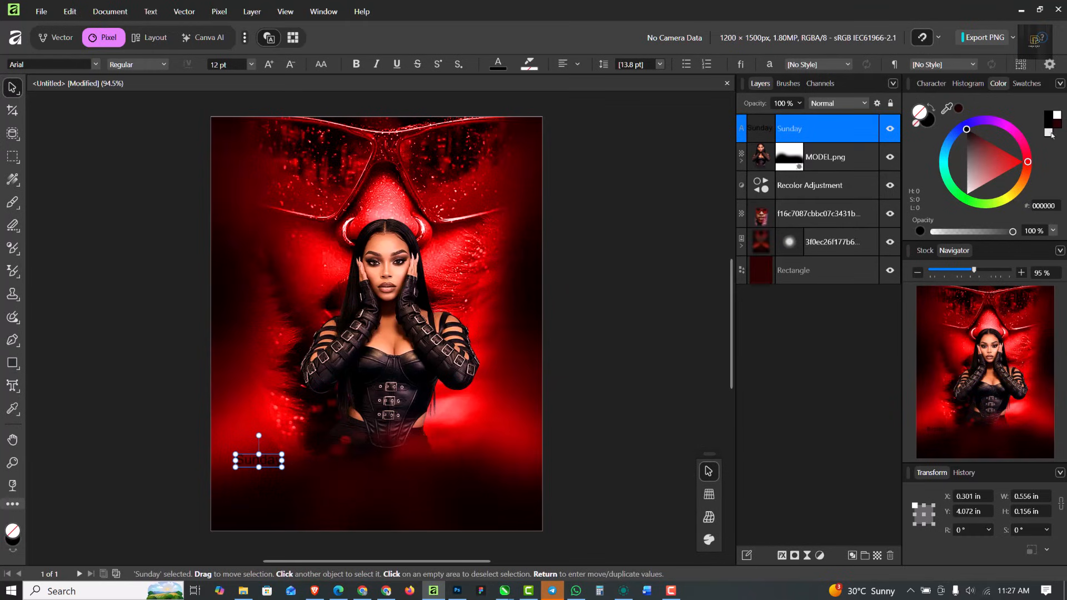
Step: Colour the Sunday text light grey EBEBEB, enlarge it to about 63.6 pt and centre it over the model's waist
{"action": "left_click", "coordinate": [1049, 133]}
{"action": "left_click_drag", "start_coordinate": [279, 459], "coordinate": [480, 399]}
{"action": "left_click_drag", "start_coordinate": [409, 442], "coordinate": [429, 456]}
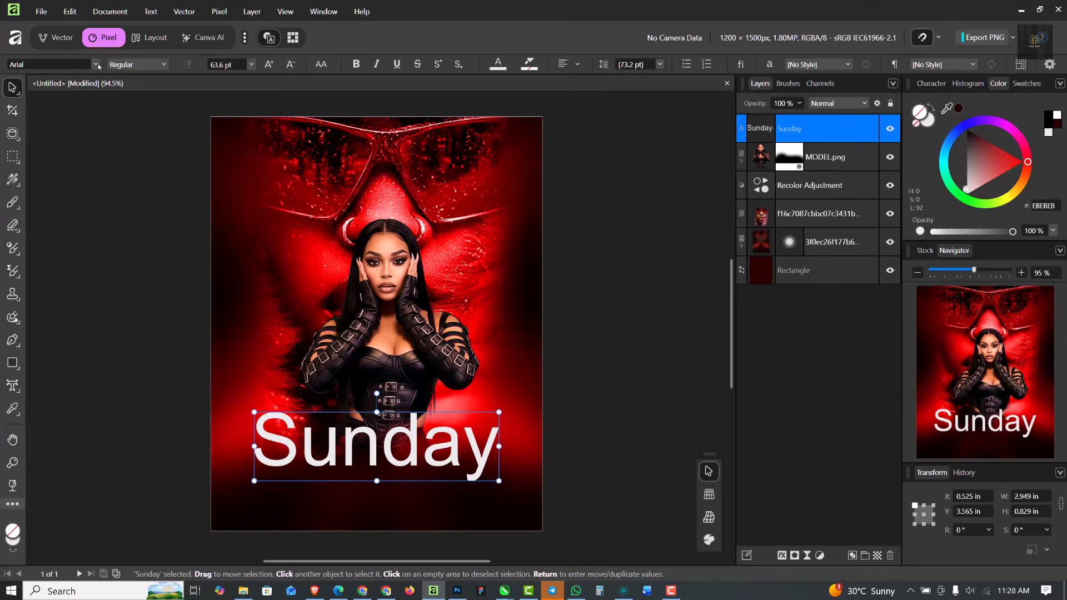
Step: Set the Sunday text in the Estrella font, enlarge it to about 80.9 pt and position it at about X 0.64 in, Y 3.47 in
{"action": "left_click", "coordinate": [96, 65]}
{"action": "left_click", "coordinate": [100, 81]}
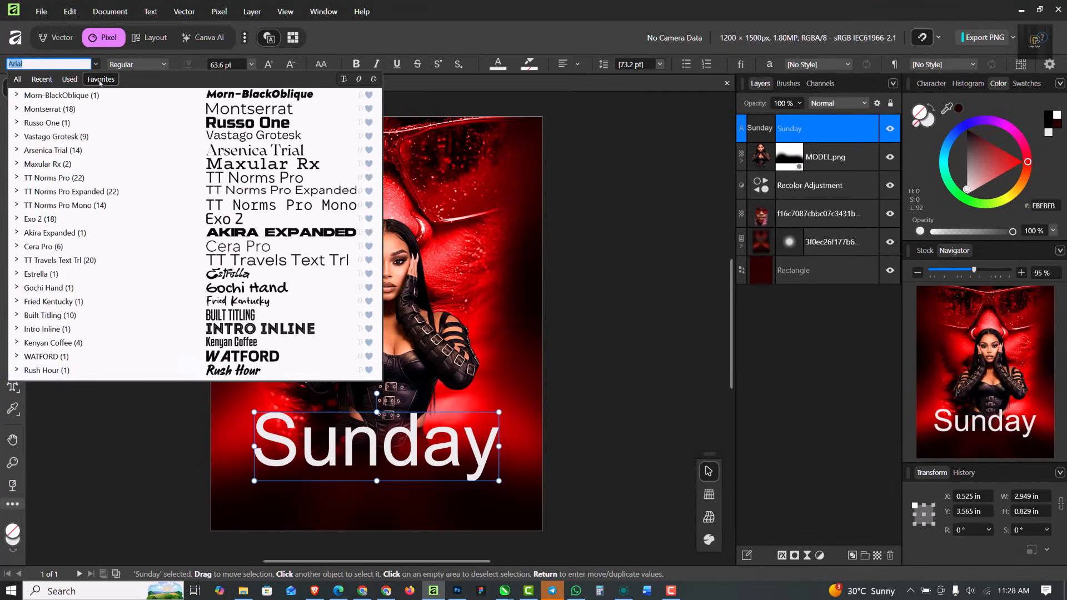
{"action": "left_click", "coordinate": [244, 274]}
{"action": "left_click_drag", "start_coordinate": [405, 446], "coordinate": [419, 445]}
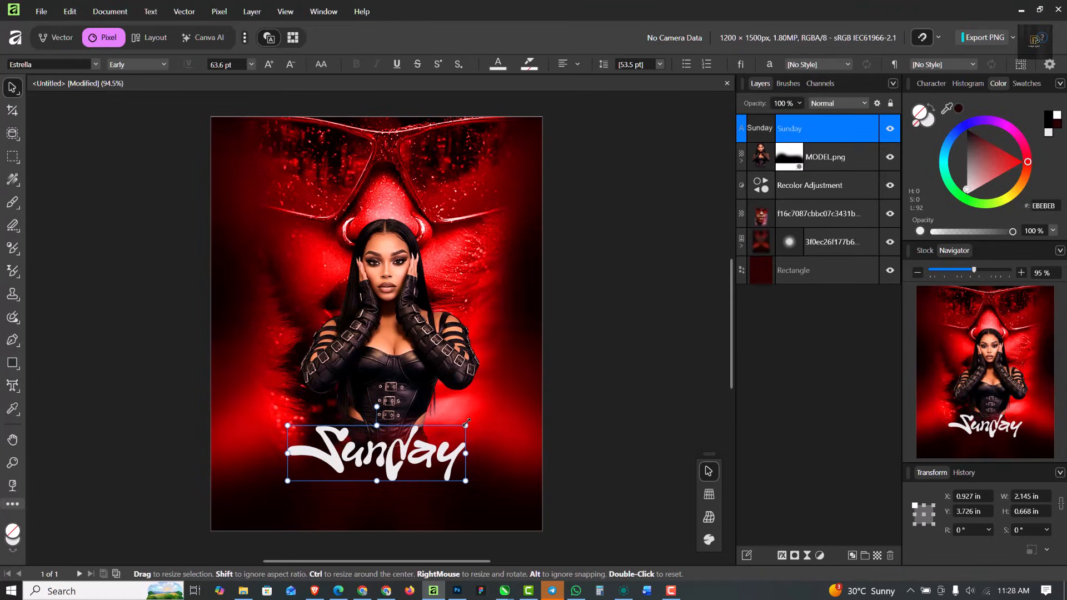
{"action": "left_click_drag", "start_coordinate": [473, 416], "coordinate": [489, 410]}
{"action": "left_click_drag", "start_coordinate": [443, 458], "coordinate": [448, 453]}
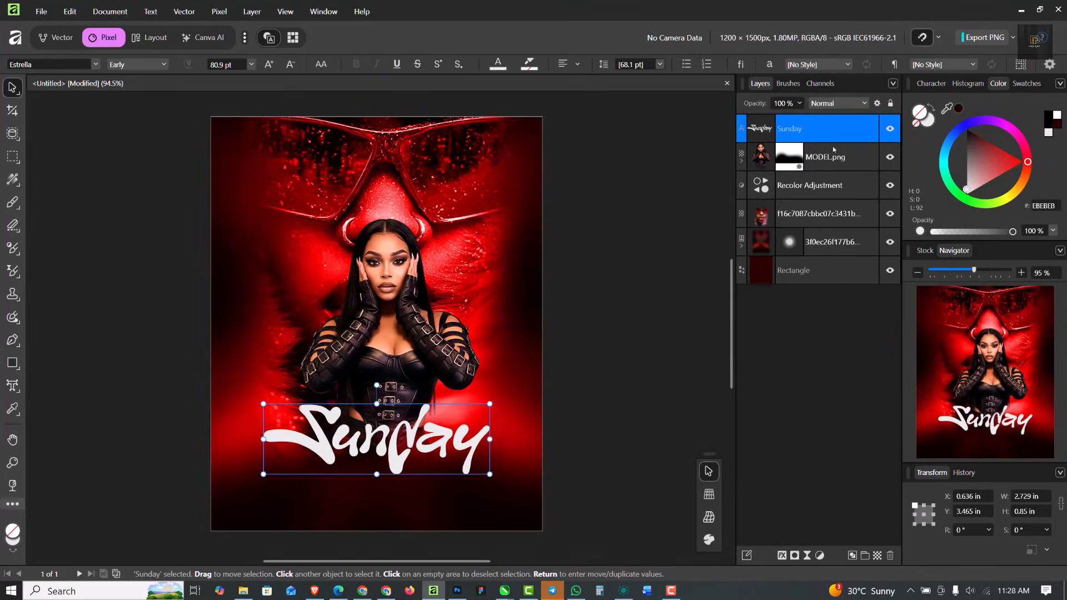
Step: Duplicate the Sunday text and apply a live Gaussian Blur with an 8.6 px radius to the lower copy
{"action": "key", "text": "ctrl+j"}
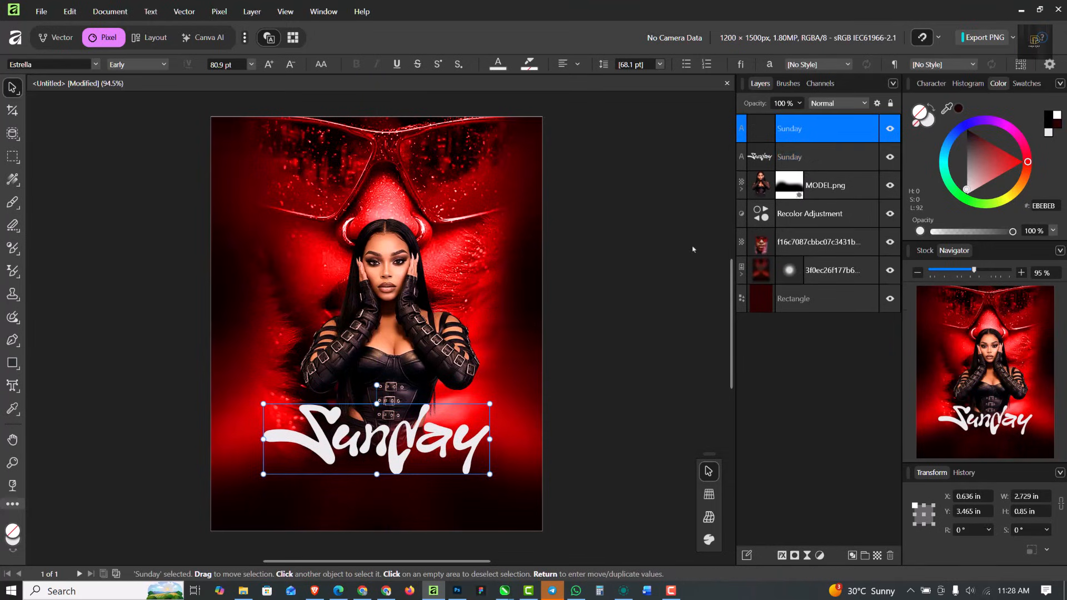
{"action": "left_click", "coordinate": [826, 164]}
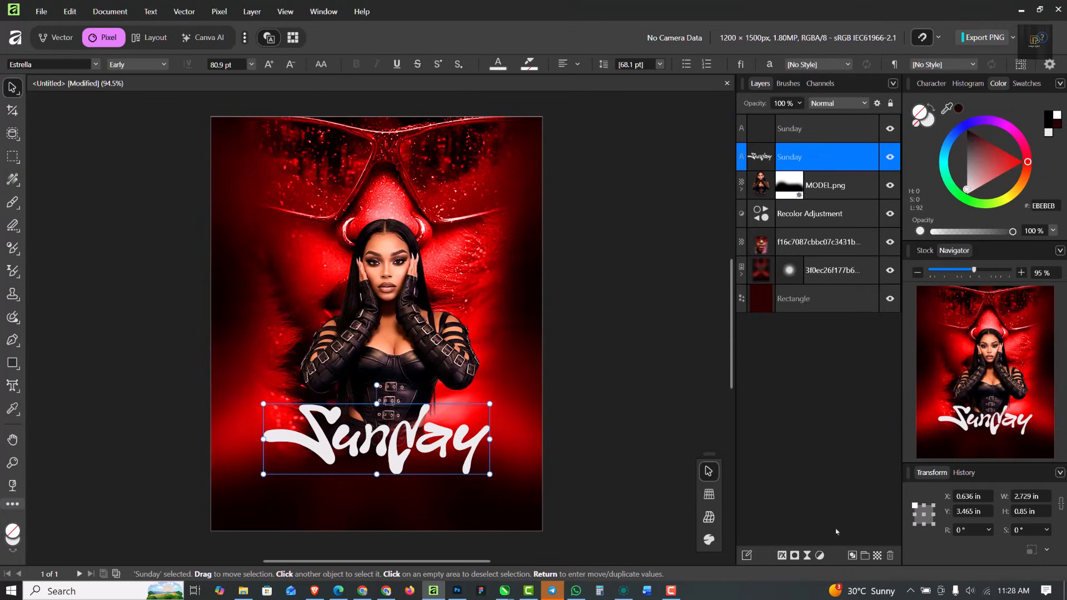
{"action": "left_click", "coordinate": [808, 555]}
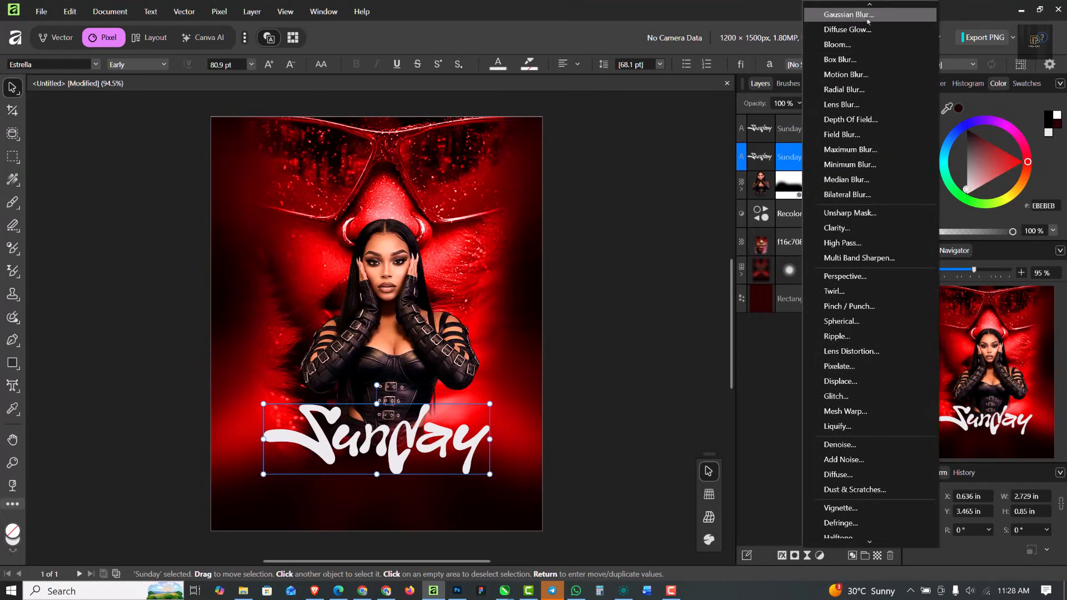
{"action": "left_click", "coordinate": [868, 17]}
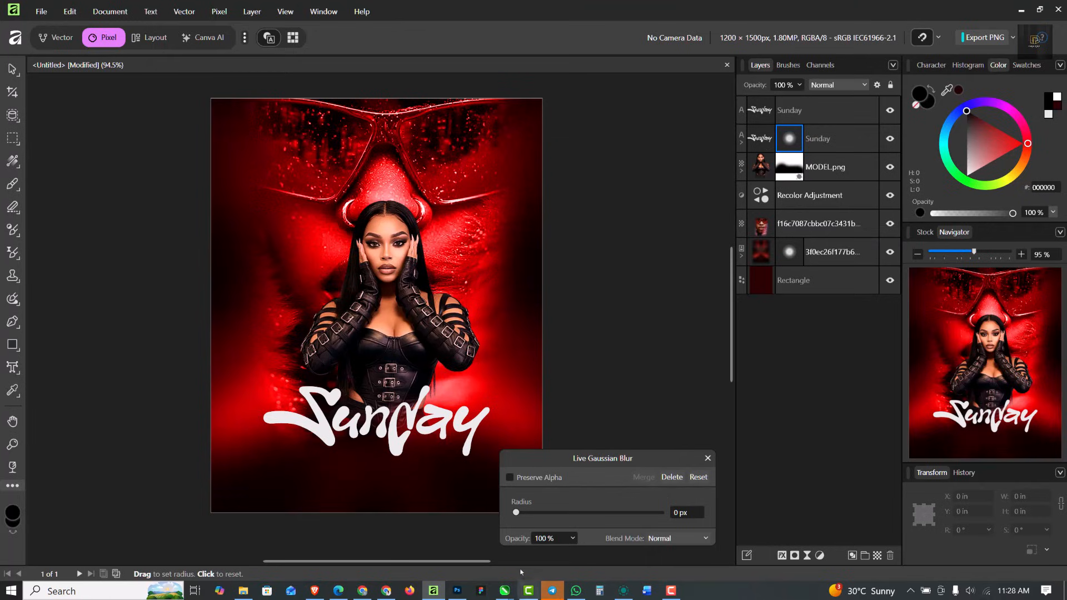
{"action": "left_click_drag", "start_coordinate": [533, 513], "coordinate": [567, 512]}
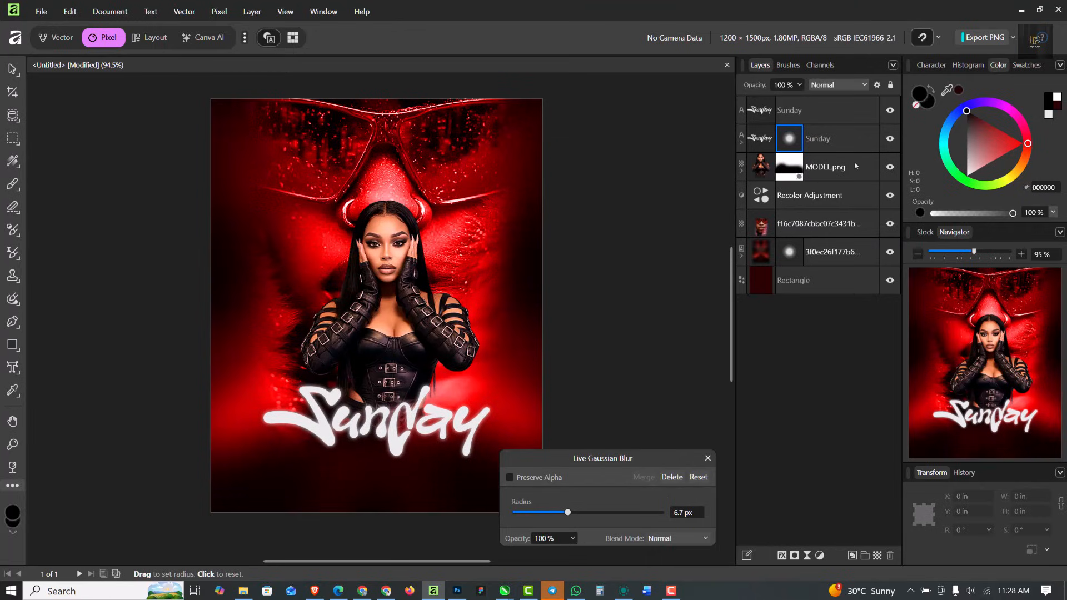
{"action": "left_click_drag", "start_coordinate": [574, 514], "coordinate": [574, 512]}
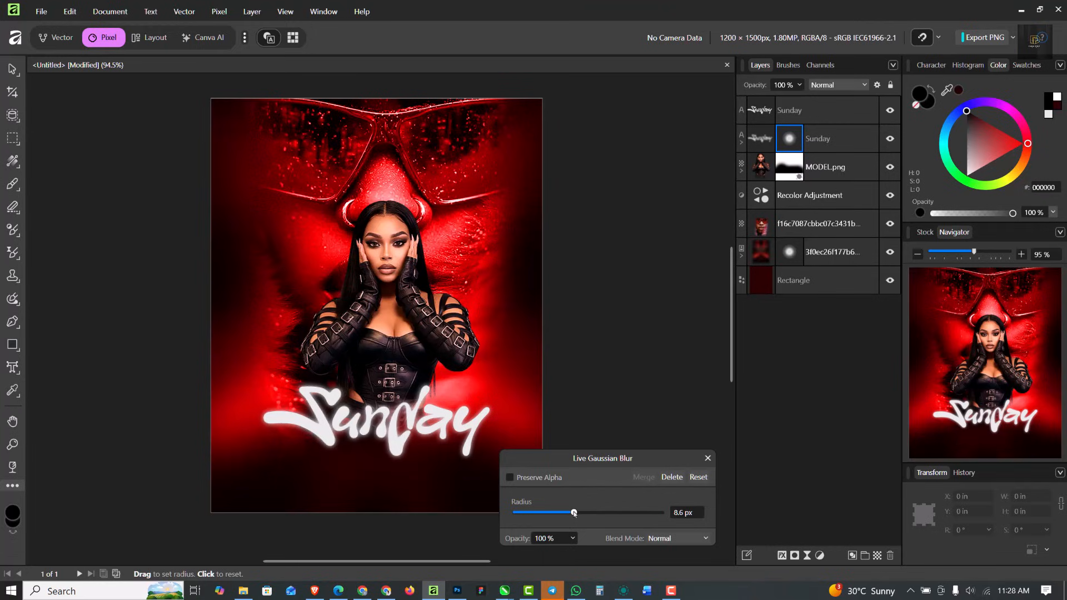
{"action": "left_click", "coordinate": [707, 458]}
Step: Duplicate the blurred Sunday layer to strengthen the glow behind the title, and clear the selection
{"action": "left_click", "coordinate": [853, 162]}
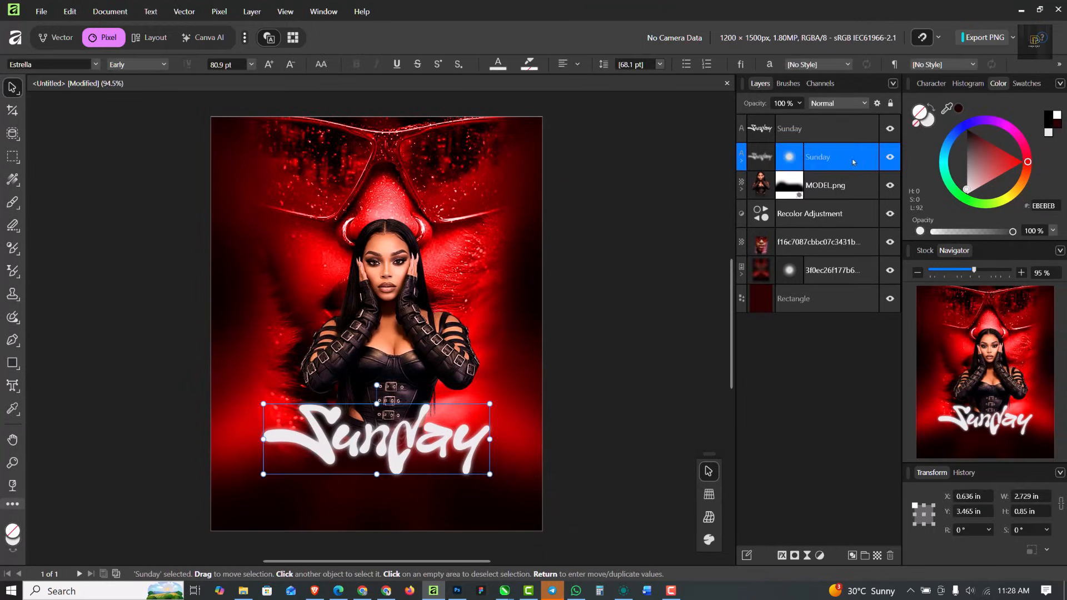
{"action": "key", "text": "ctrl+j"}
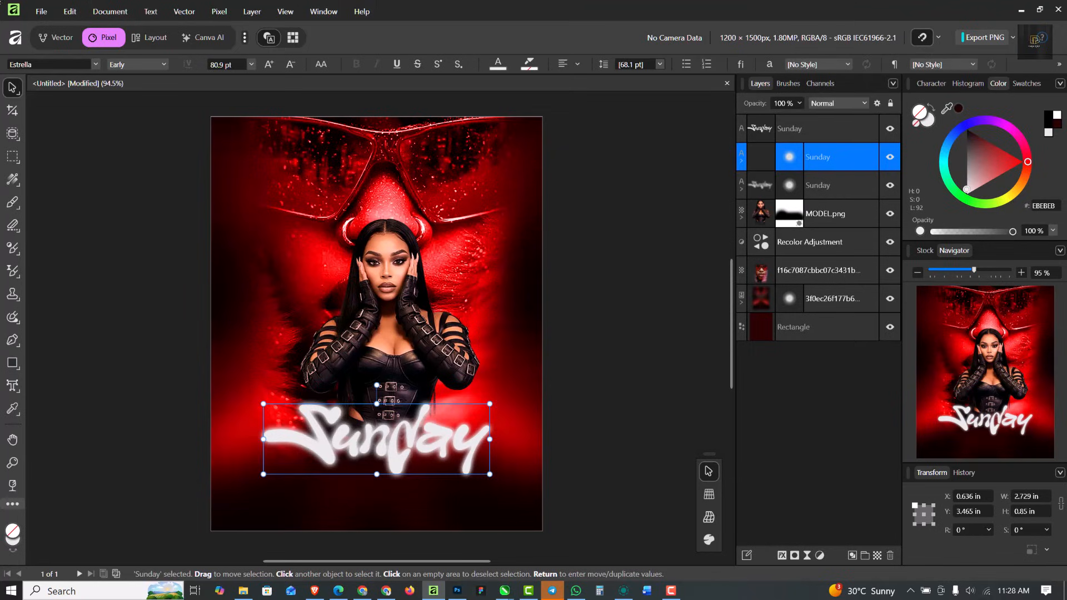
{"action": "left_click", "coordinate": [582, 234]}
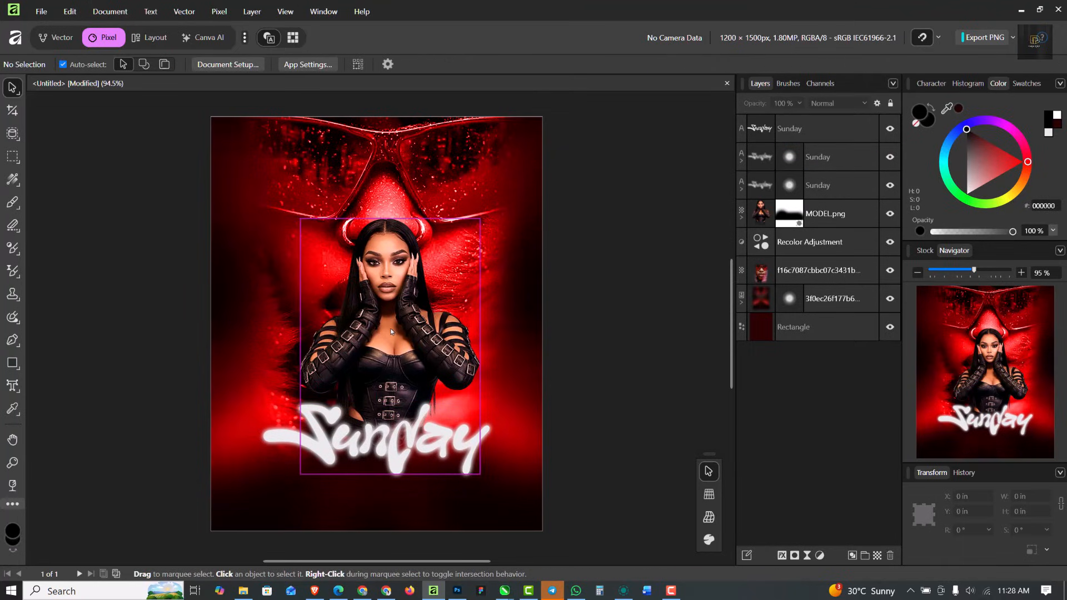
Step: Place address.png from the SUNDAY folder, scale it to about 4.17 in square and position it at about X -0.085 in, Y 0.765 in
{"action": "left_click", "coordinate": [243, 590]}
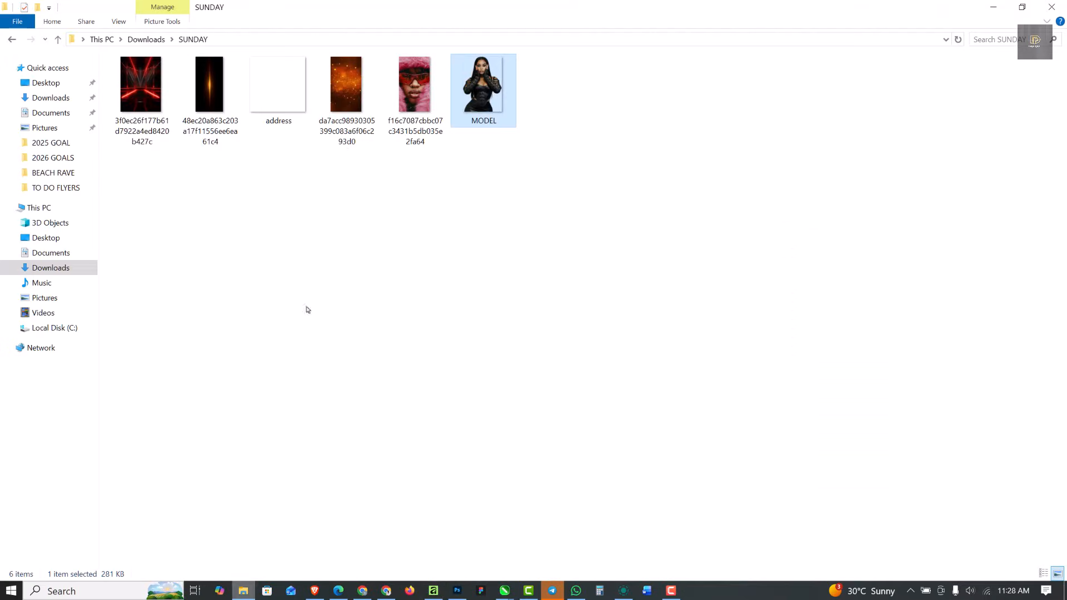
{"action": "left_click_drag", "start_coordinate": [279, 99], "coordinate": [423, 362]}
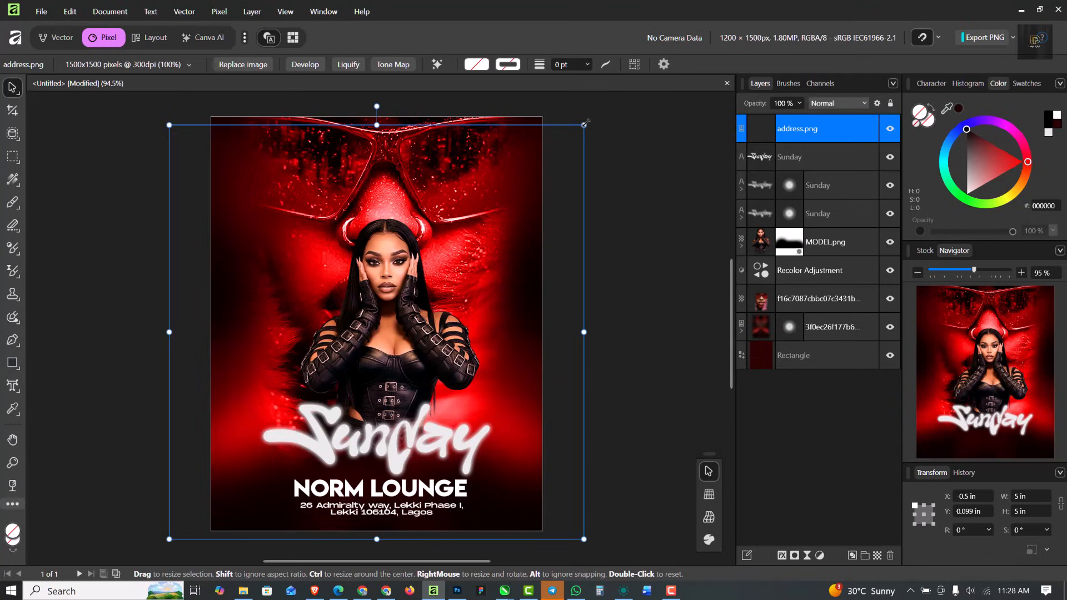
{"action": "left_click_drag", "start_coordinate": [580, 127], "coordinate": [549, 159]}
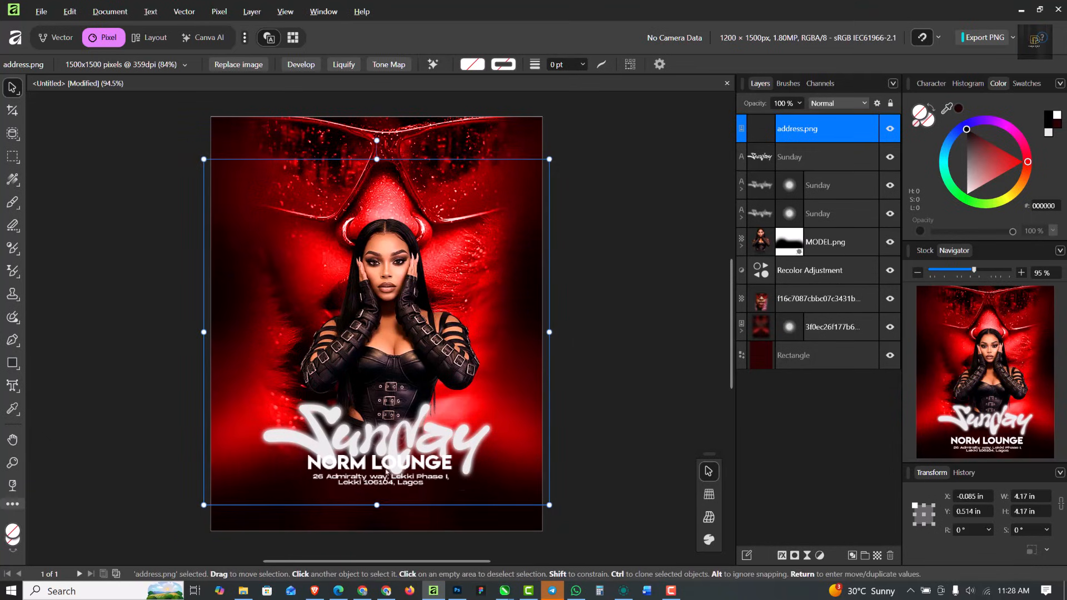
{"action": "left_click_drag", "start_coordinate": [364, 477], "coordinate": [364, 502]}
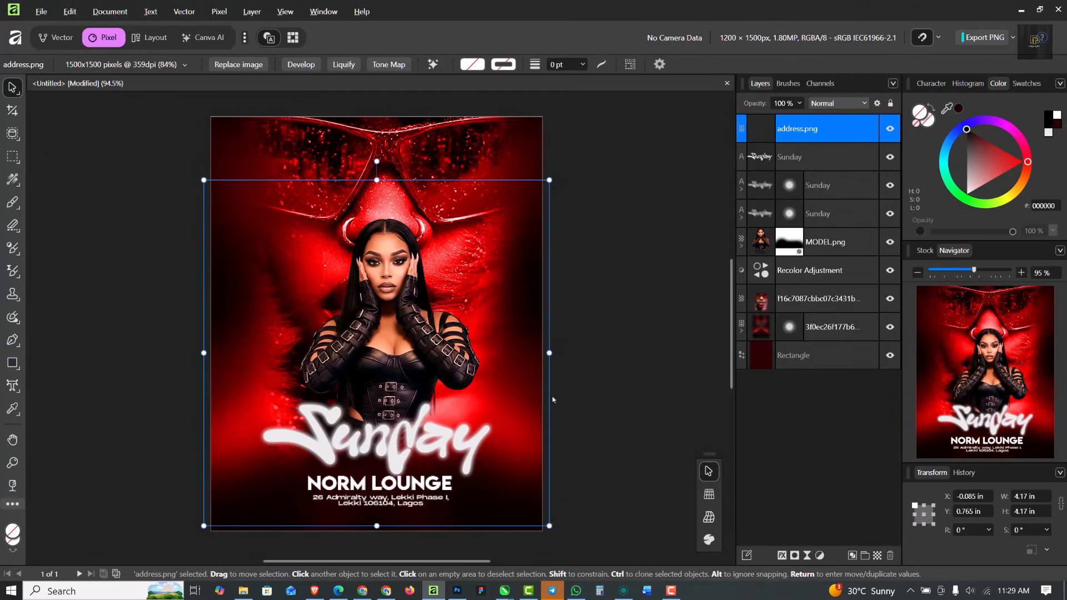
{"action": "left_click", "coordinate": [614, 333]}
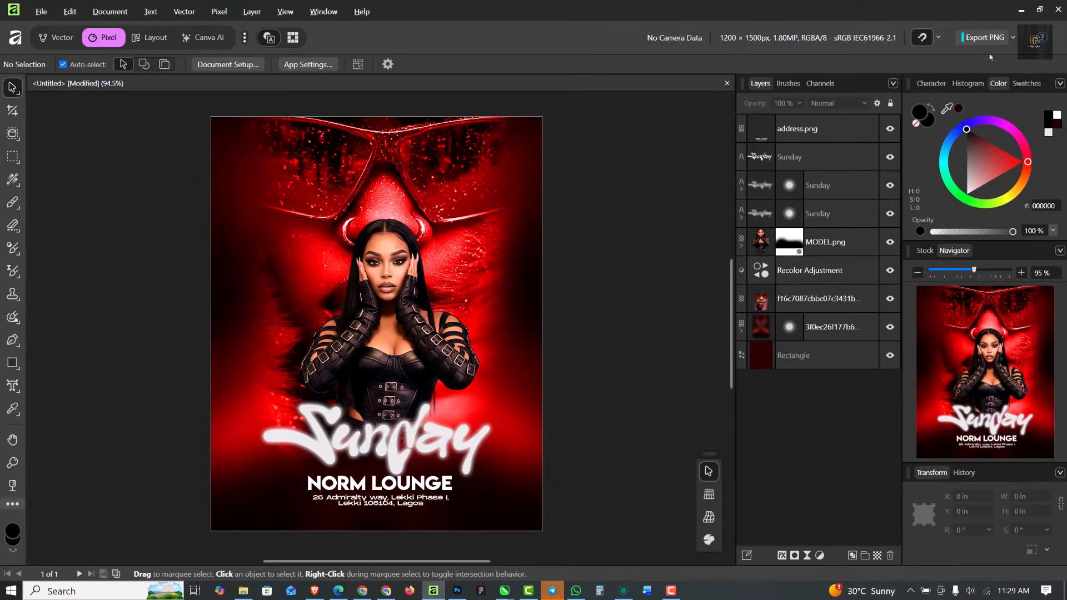
Step: Place the orange sparks image above address.png, enlarge it to about 4.478 × 7.956 in to cover the page, and set its blend mode to Screen
{"action": "left_click", "coordinate": [829, 129]}
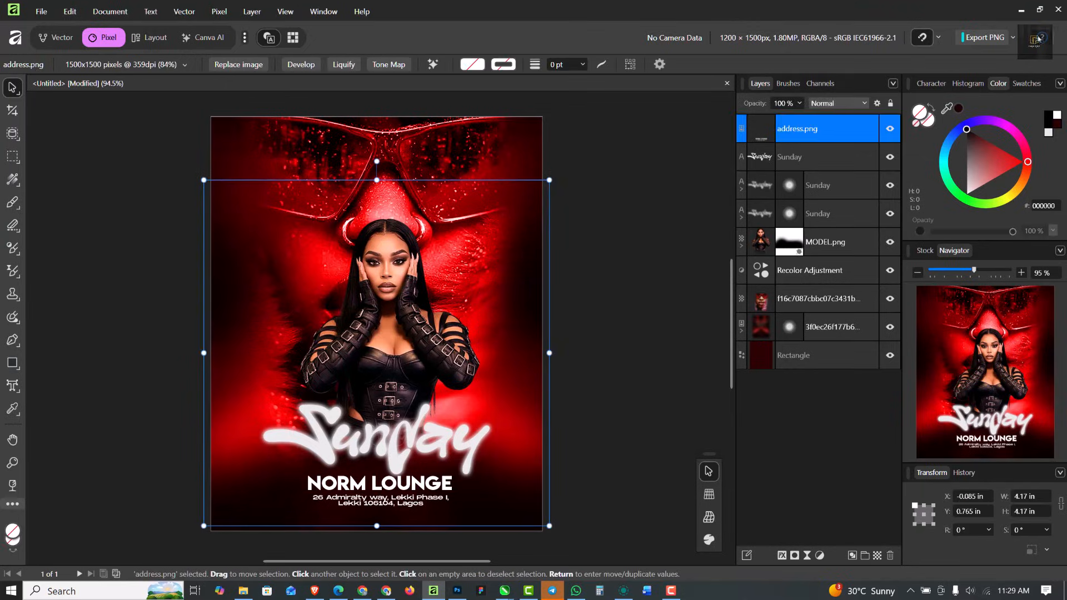
{"action": "left_click", "coordinate": [1021, 10]}
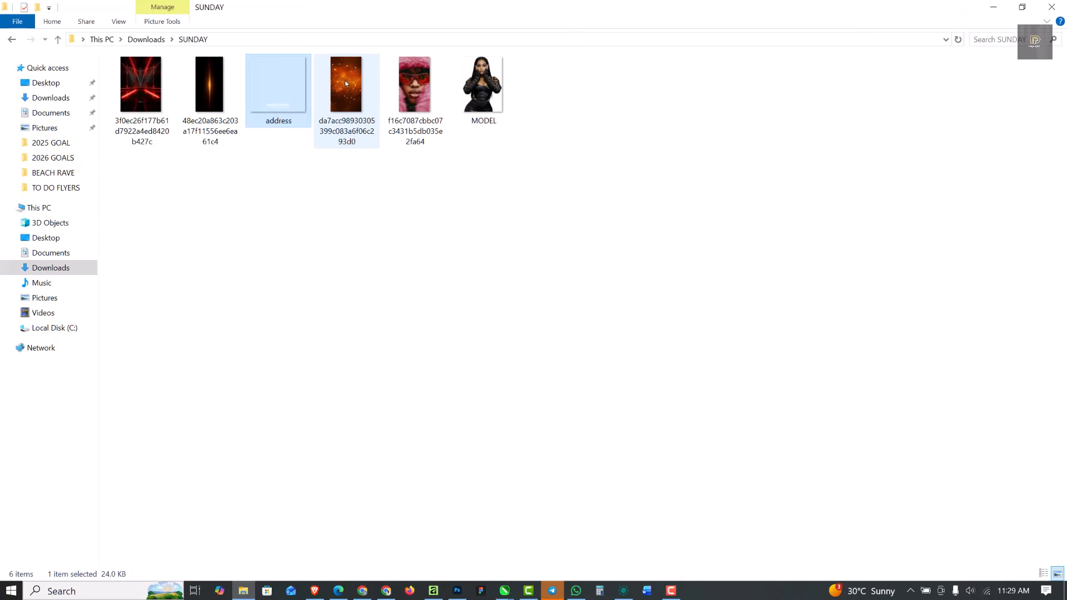
{"action": "left_click_drag", "start_coordinate": [345, 83], "coordinate": [337, 279]}
{"action": "scroll", "coordinate": [337, 279], "scroll_direction": "down", "scroll_amount": 2}
{"action": "left_click_drag", "start_coordinate": [361, 360], "coordinate": [494, 564]}
{"action": "left_click_drag", "start_coordinate": [445, 483], "coordinate": [427, 390]}
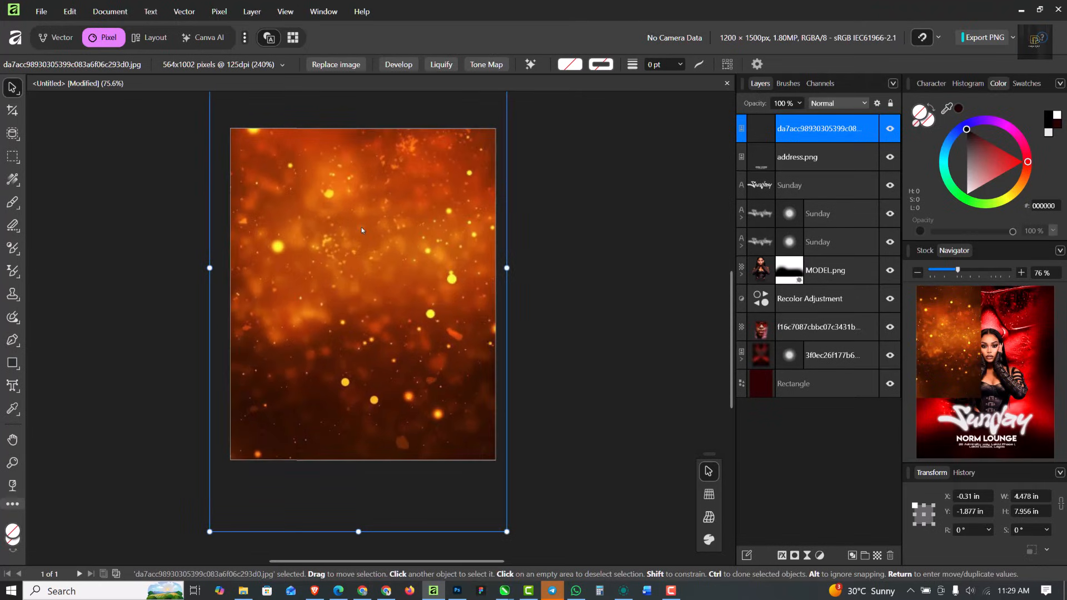
{"action": "scroll", "coordinate": [335, 204], "scroll_direction": "up", "scroll_amount": 3}
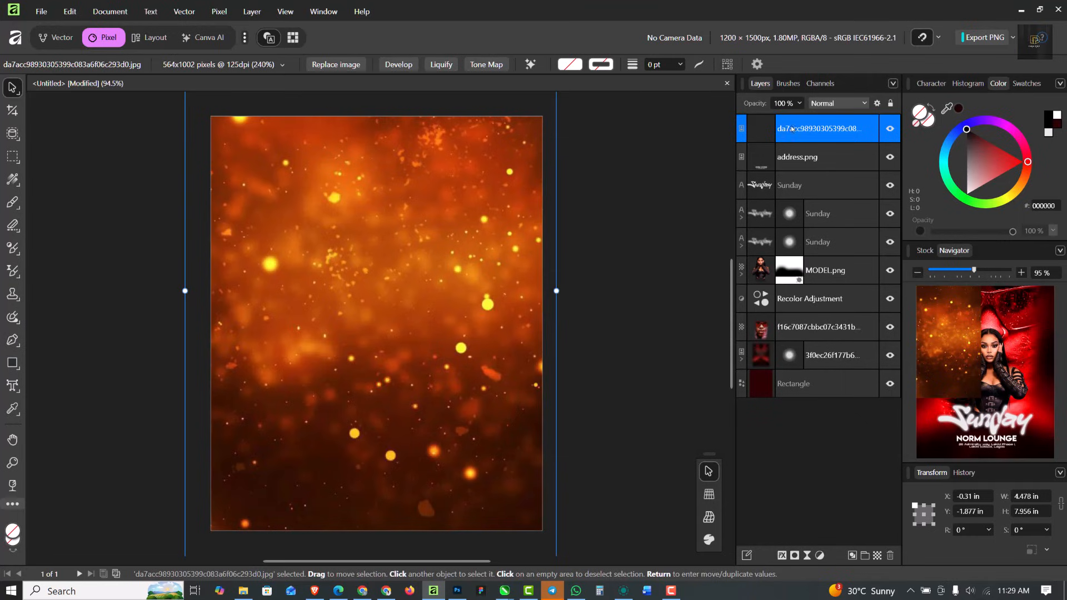
{"action": "left_click", "coordinate": [843, 105]}
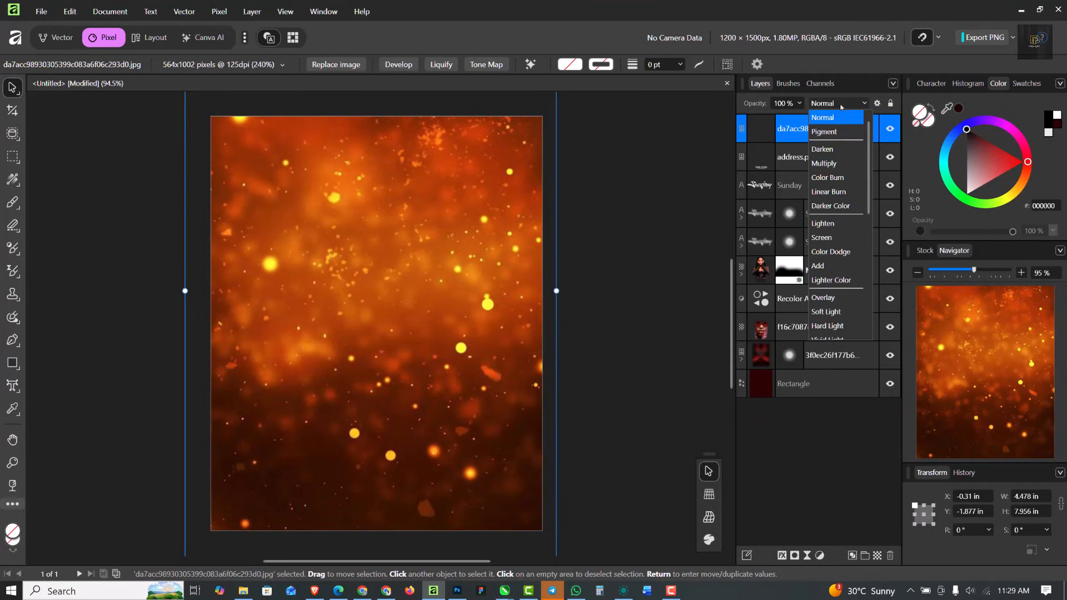
{"action": "left_click", "coordinate": [821, 238]}
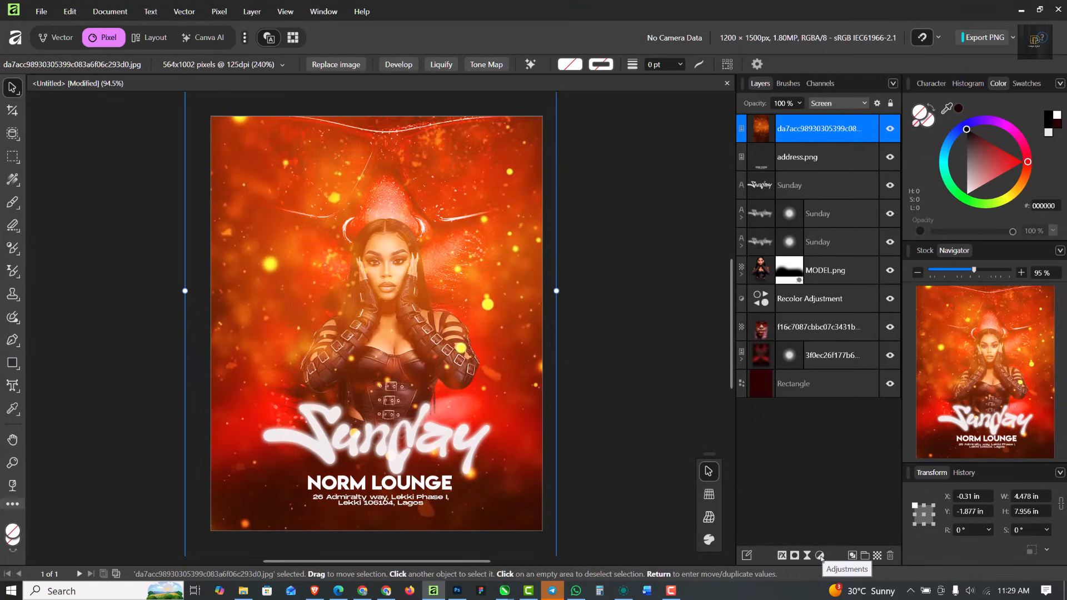
Step: Add a Recolor adjustment with hue 0° and saturation 100%, and nest it inside the sparks image layer
{"action": "left_click", "coordinate": [820, 555]}
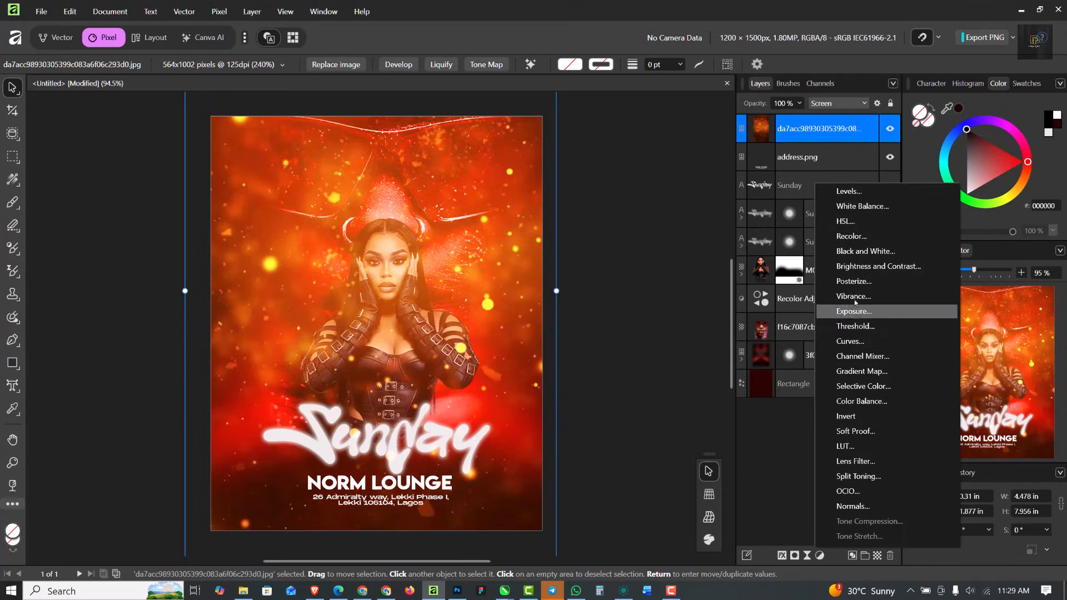
{"action": "left_click", "coordinate": [856, 238]}
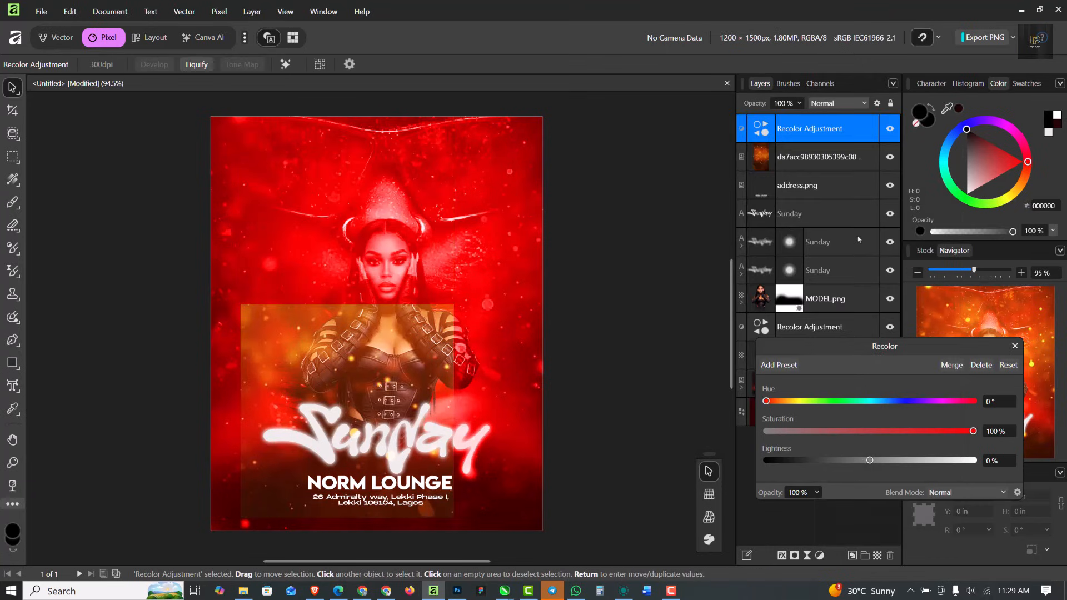
{"action": "left_click", "coordinate": [1014, 346]}
{"action": "left_click_drag", "start_coordinate": [810, 138], "coordinate": [790, 210]}
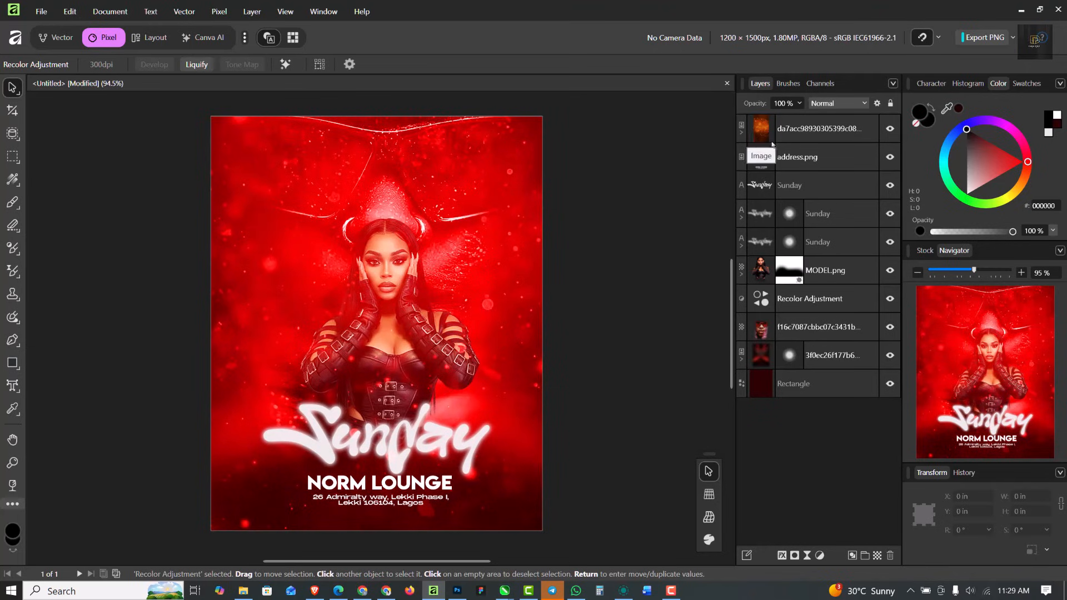
Step: Set the sparks layer's blend ranges to start at 4.6% in, 38.4% out for the underlying composition and 4.6% in, 42.7% out for the source
{"action": "left_click", "coordinate": [795, 136]}
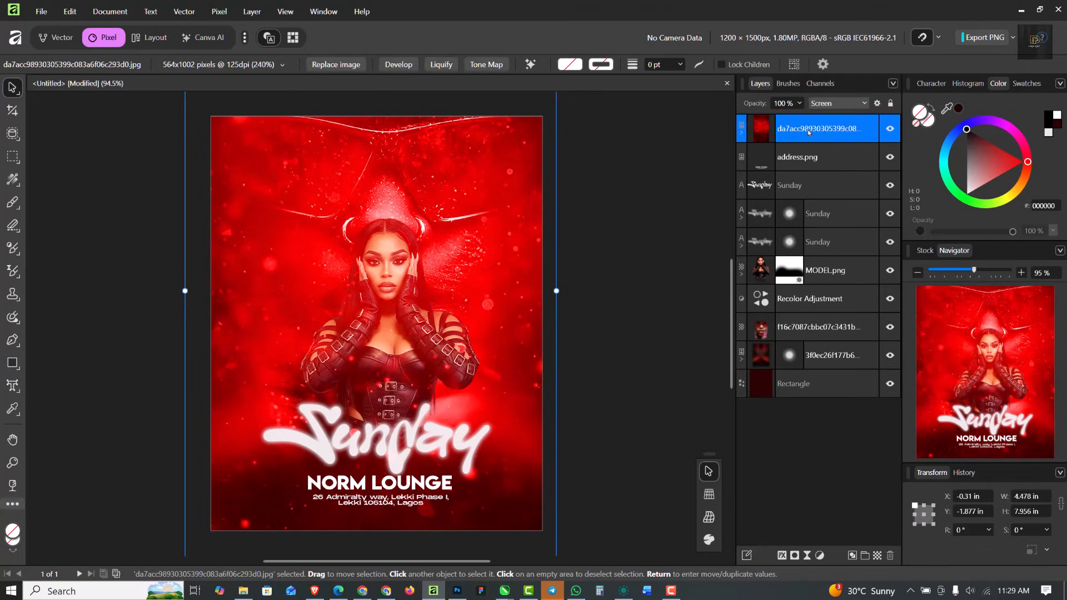
{"action": "left_click", "coordinate": [877, 104]}
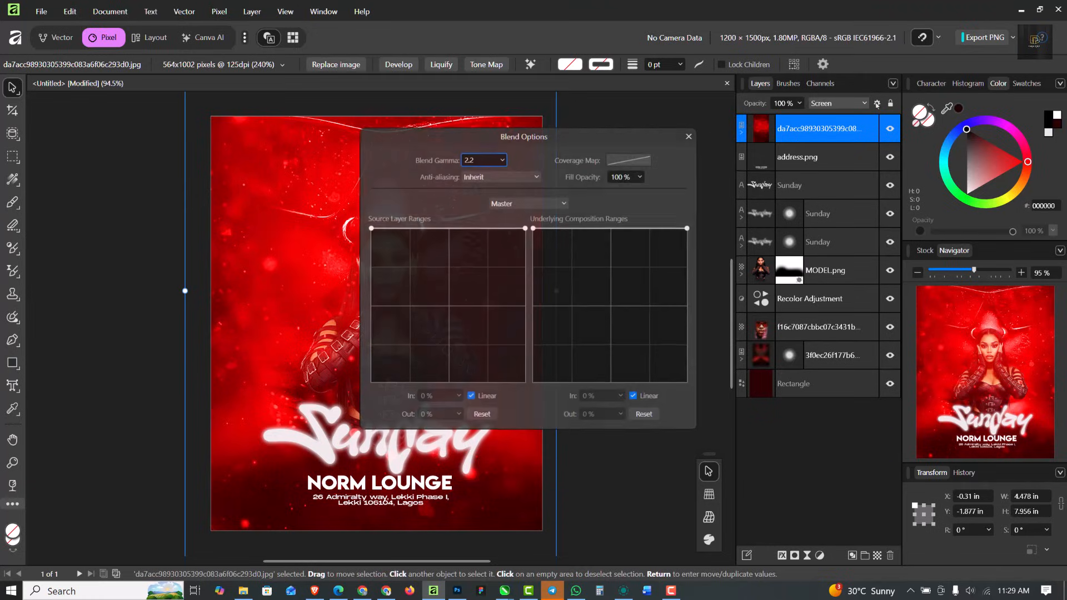
{"action": "left_click_drag", "start_coordinate": [591, 205], "coordinate": [960, 295]}
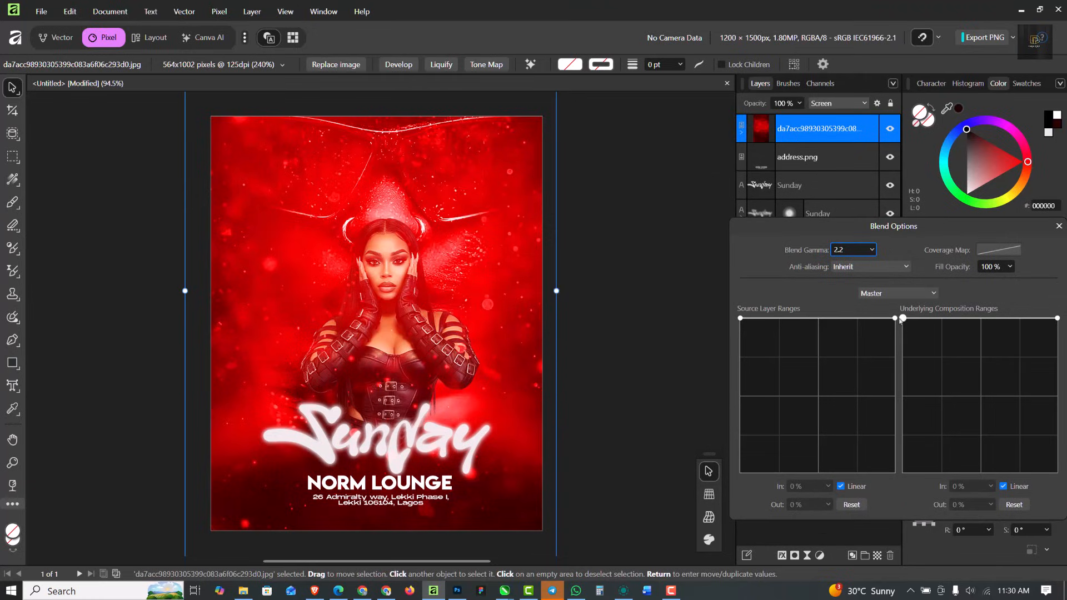
{"action": "left_click_drag", "start_coordinate": [900, 321], "coordinate": [909, 413]}
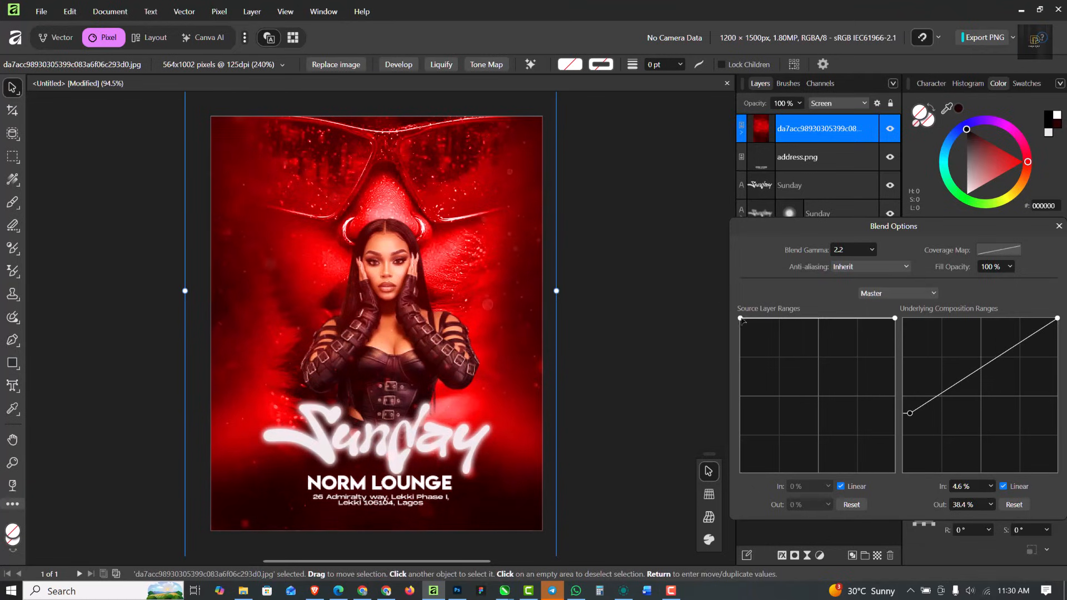
{"action": "left_click_drag", "start_coordinate": [741, 320], "coordinate": [748, 408]}
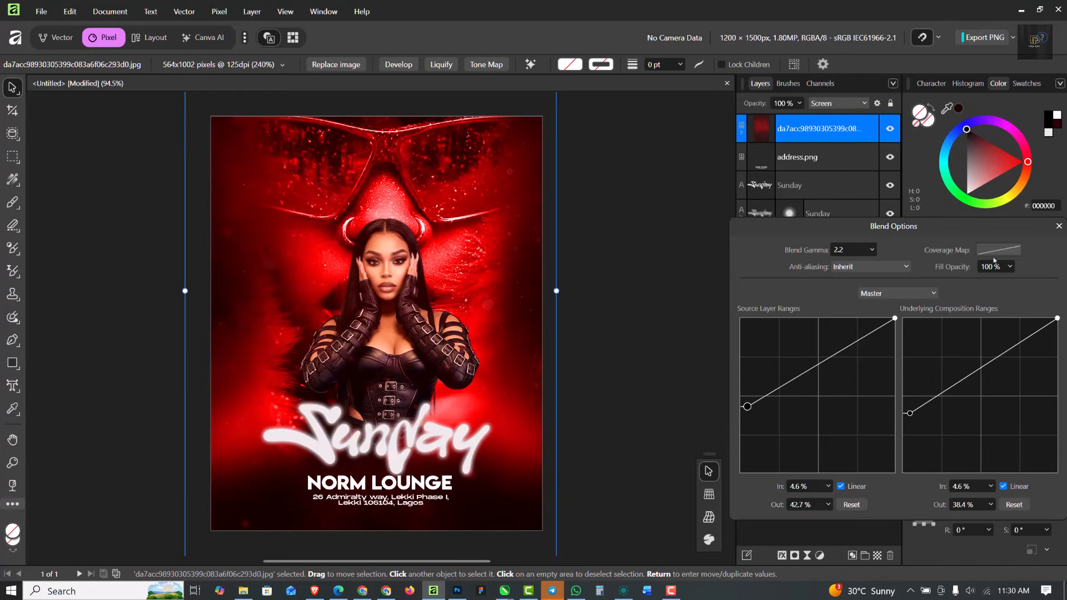
{"action": "left_click", "coordinate": [1059, 226]}
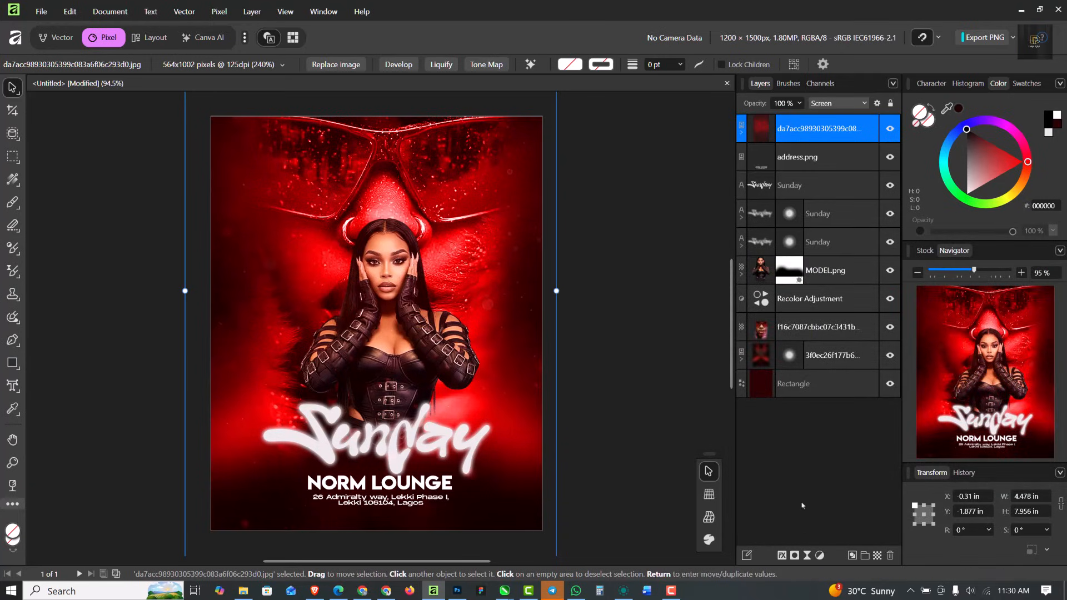
Step: Mask the sparks layer by painting black over the model with a 796 px, 0% hardness brush, and duplicate the masked layer
{"action": "left_click", "coordinate": [795, 557]}
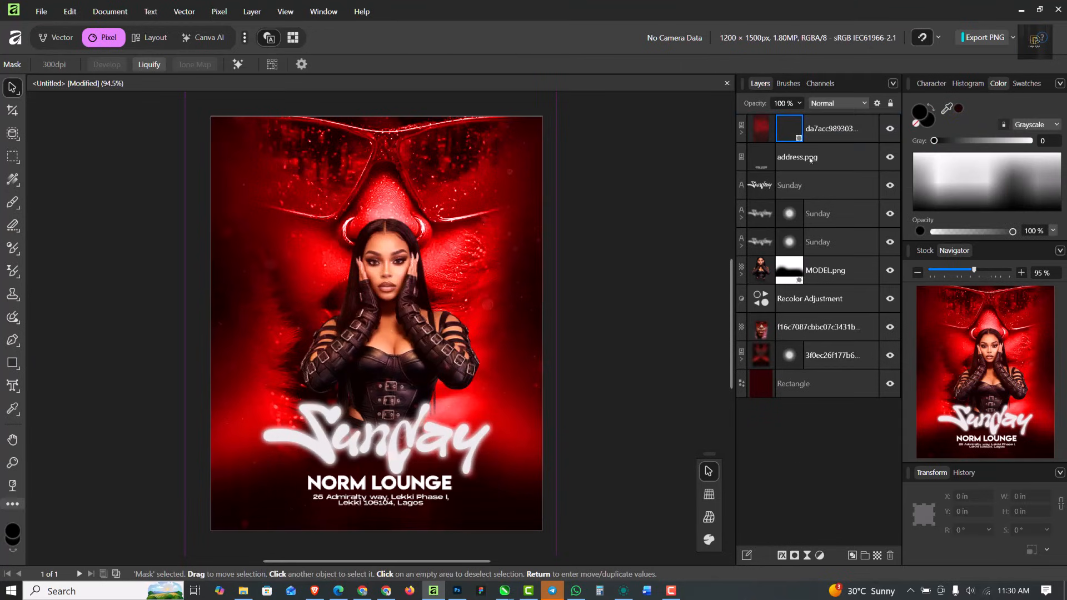
{"action": "left_click", "coordinate": [787, 127]}
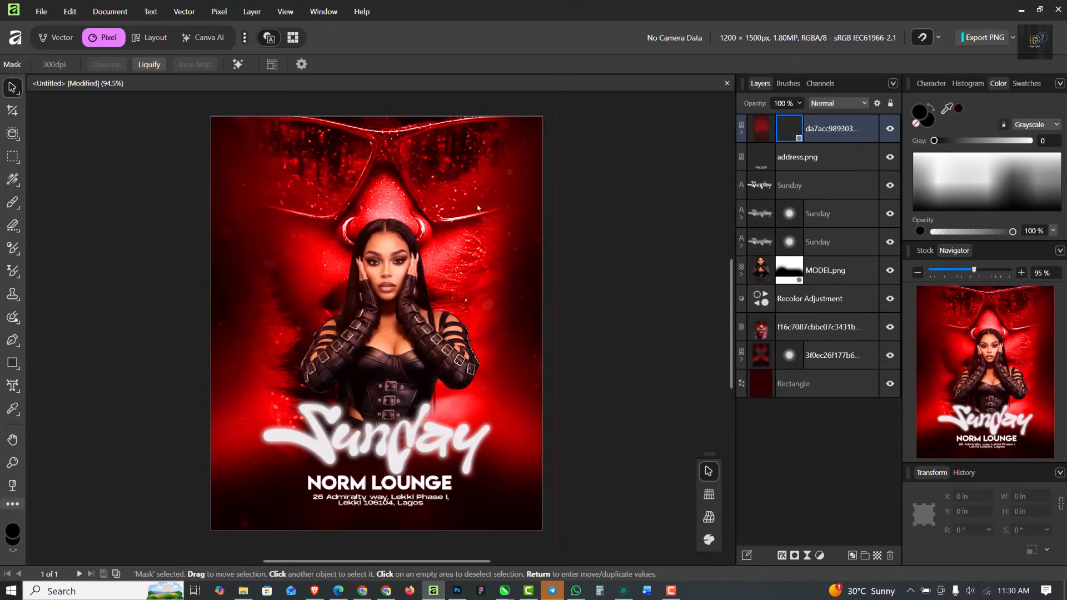
{"action": "left_click", "coordinate": [12, 202]}
{"action": "left_click", "coordinate": [58, 201]}
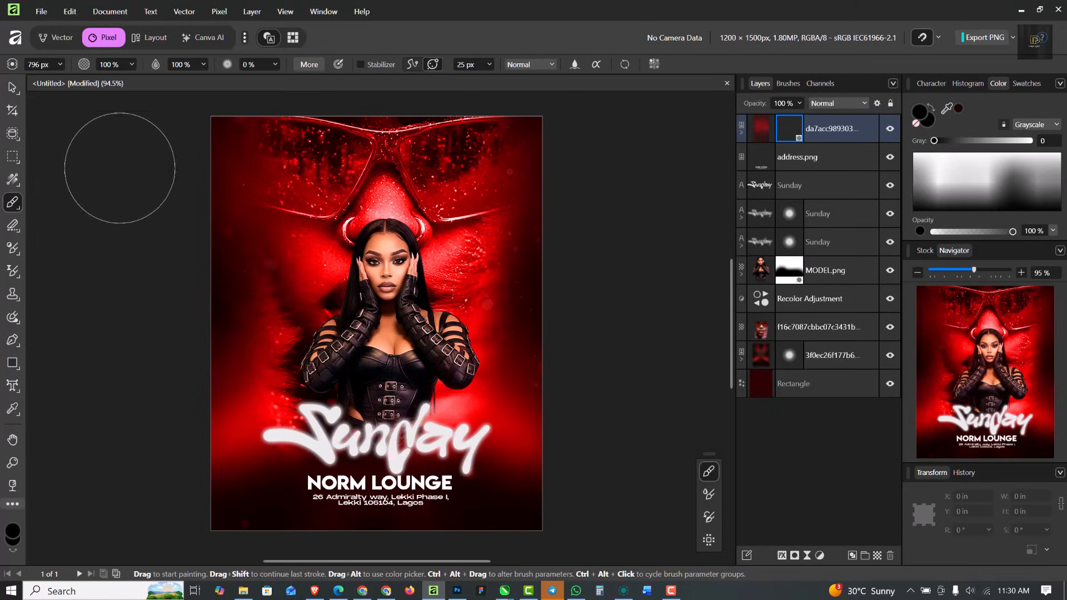
{"action": "key", "text": "v"}
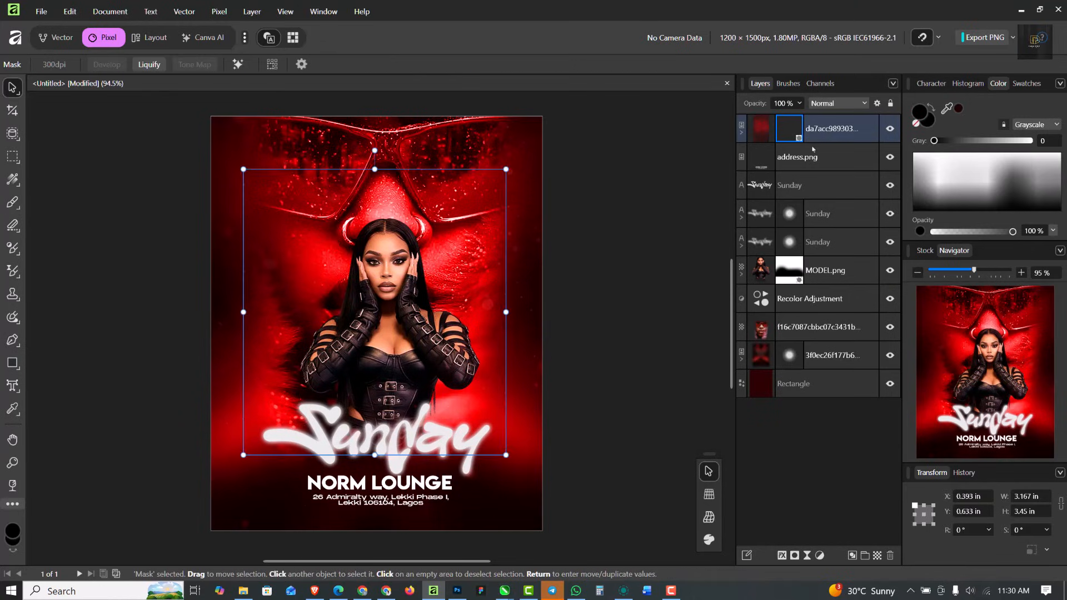
{"action": "left_click", "coordinate": [865, 140]}
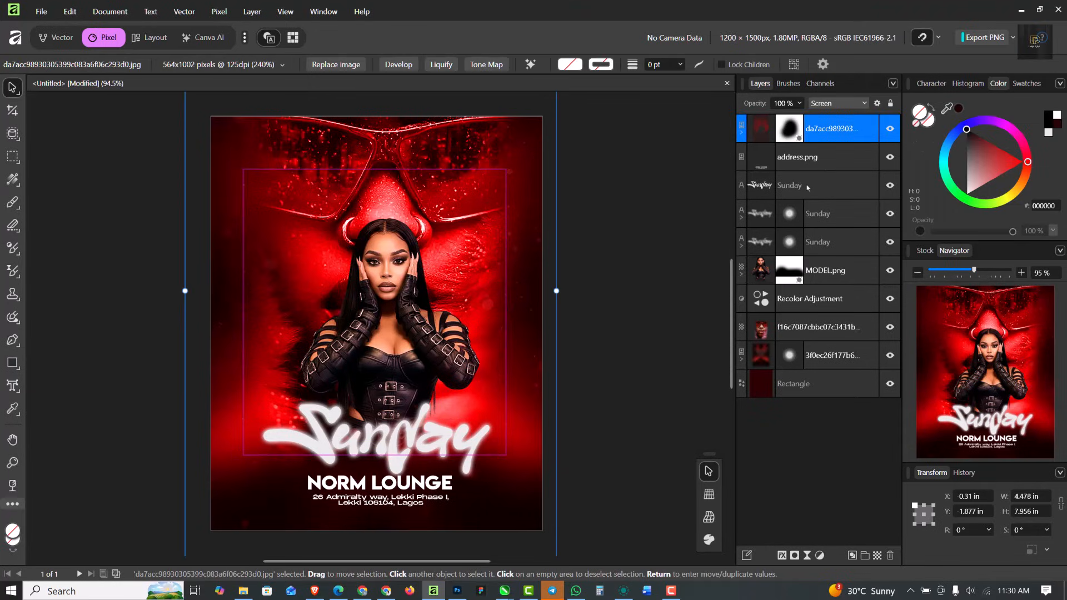
{"action": "key", "text": "ctrl+j"}
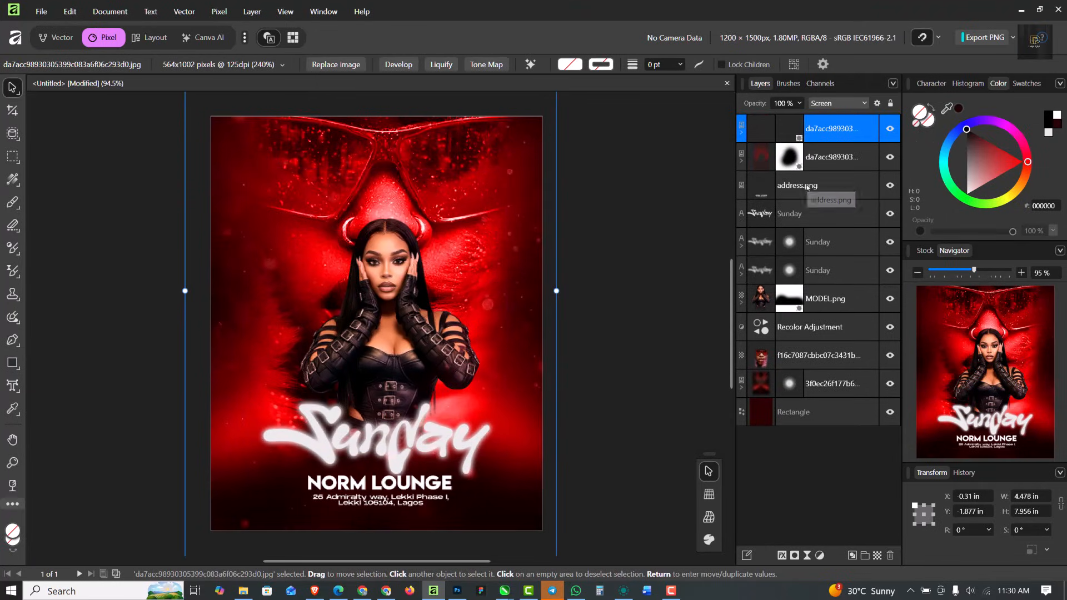
Step: Duplicate the topmost masked sparks layer once more to intensify the red sparks
{"action": "left_click", "coordinate": [658, 224]}
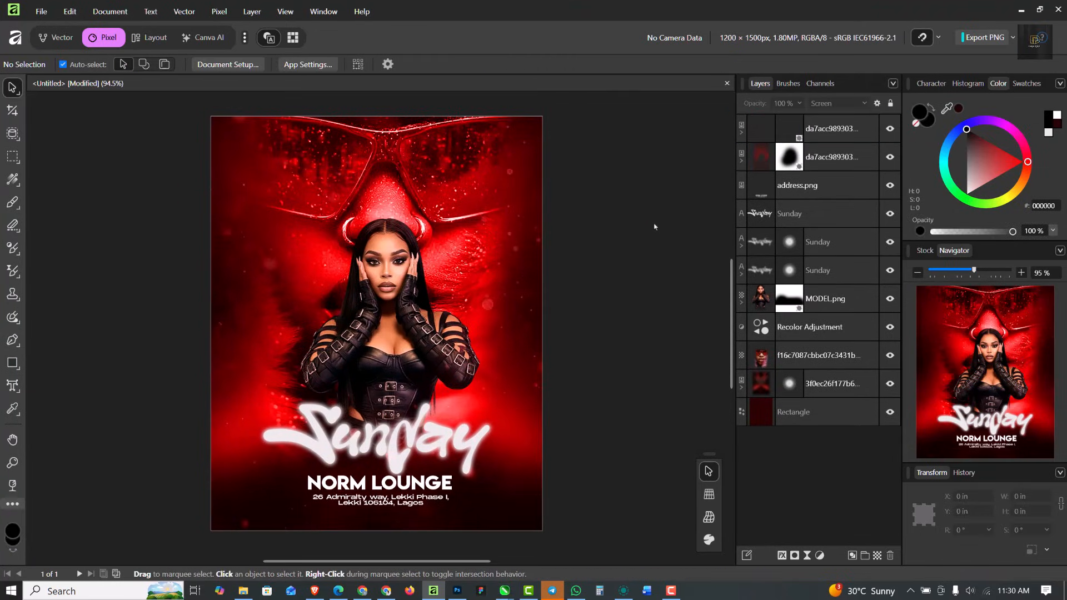
{"action": "left_click", "coordinate": [855, 128]}
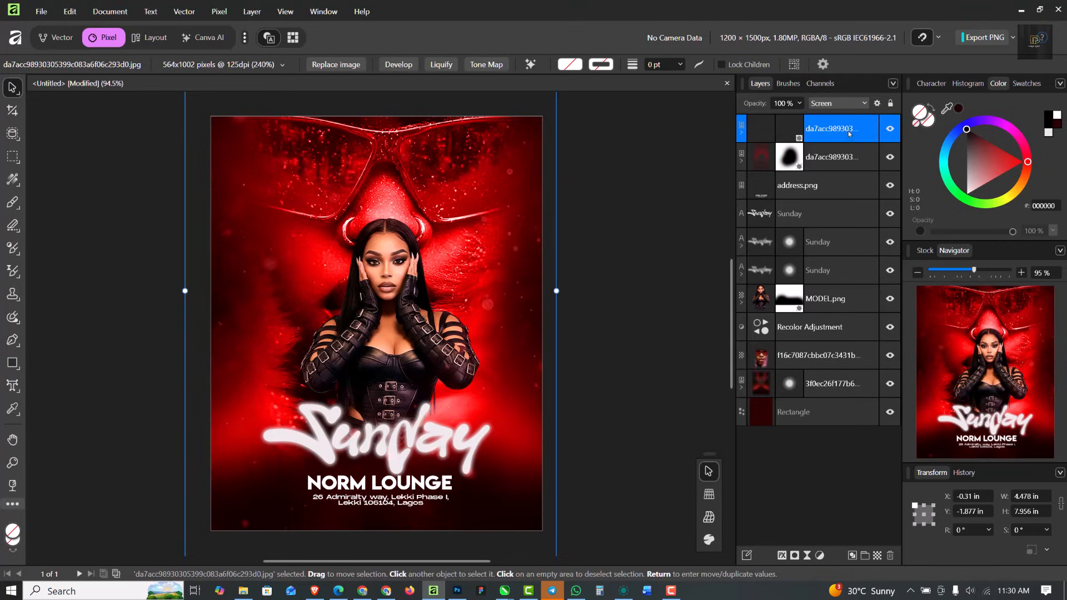
{"action": "key", "text": "ctrl+j"}
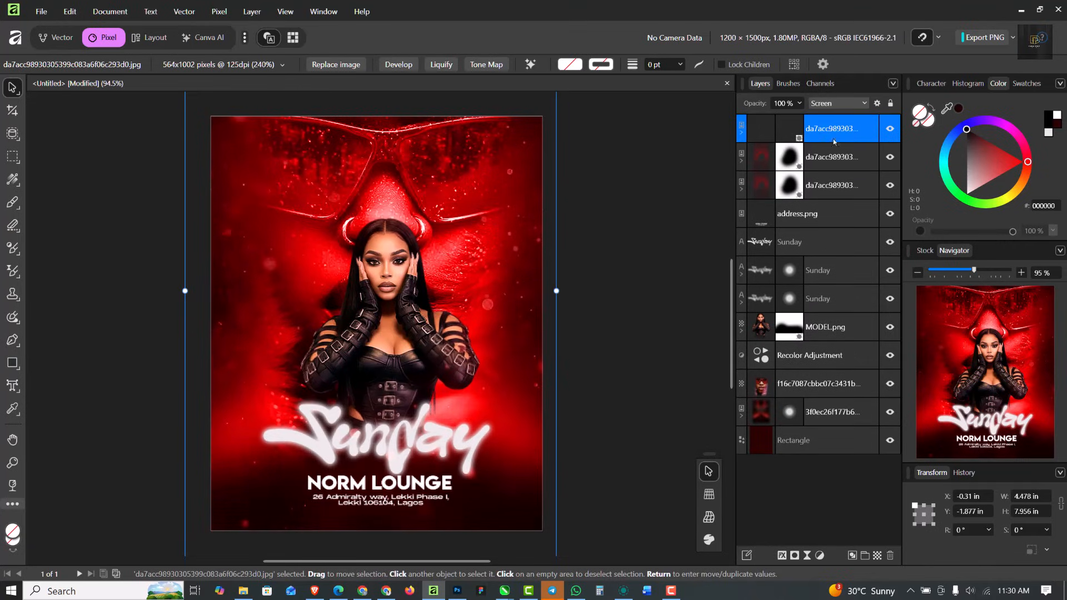
{"action": "left_click", "coordinate": [650, 197]}
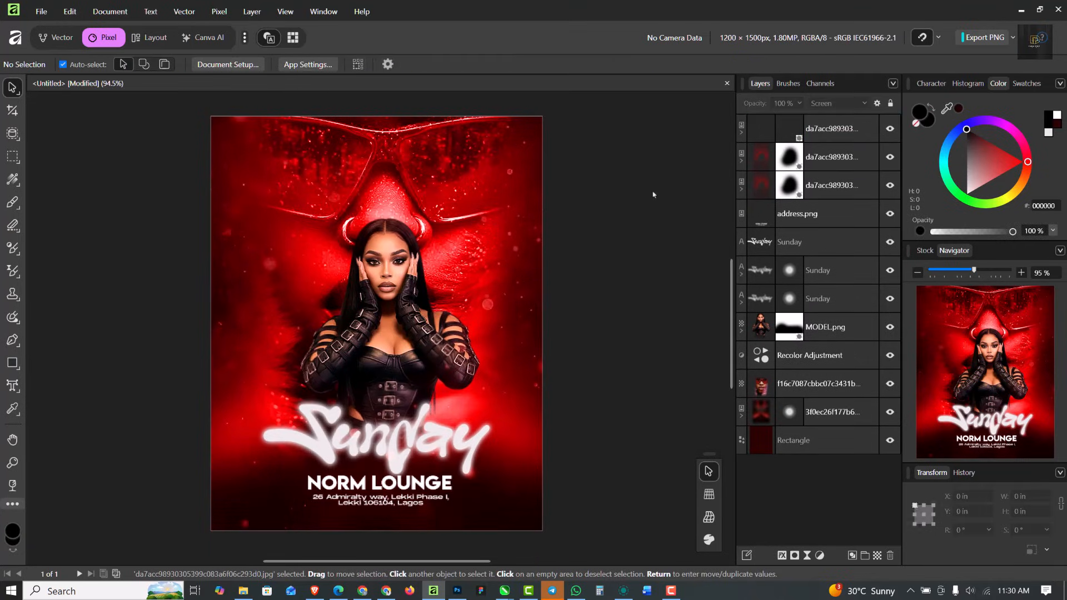
Step: Group the three sparks layers above address.png and name the group GLITTER
{"action": "left_click", "coordinate": [838, 188]}
{"action": "left_click", "coordinate": [845, 131], "text": "shift"}
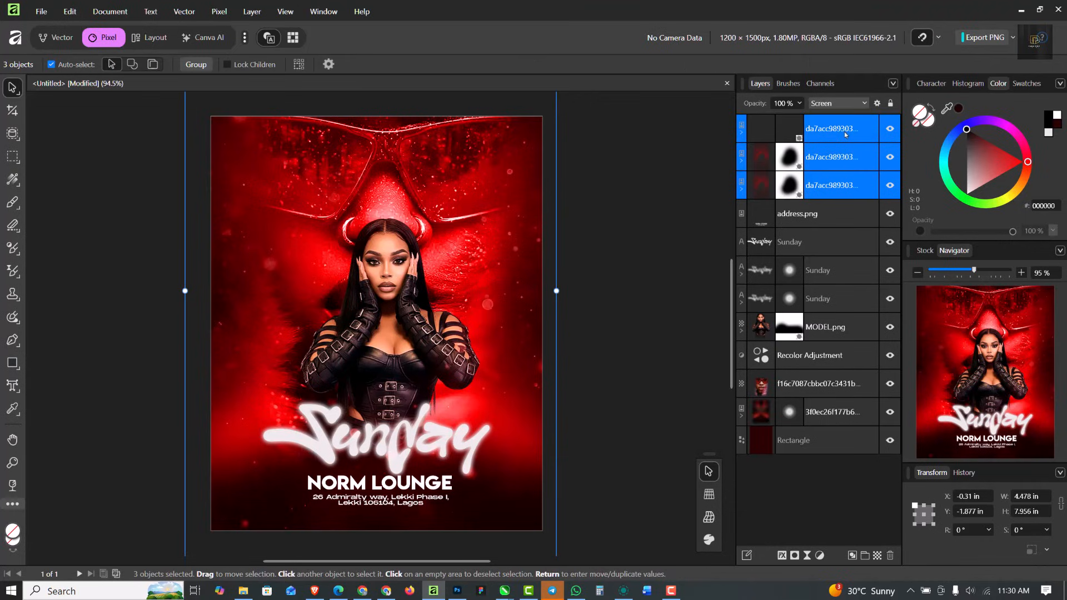
{"action": "key", "text": "ctrl+g"}
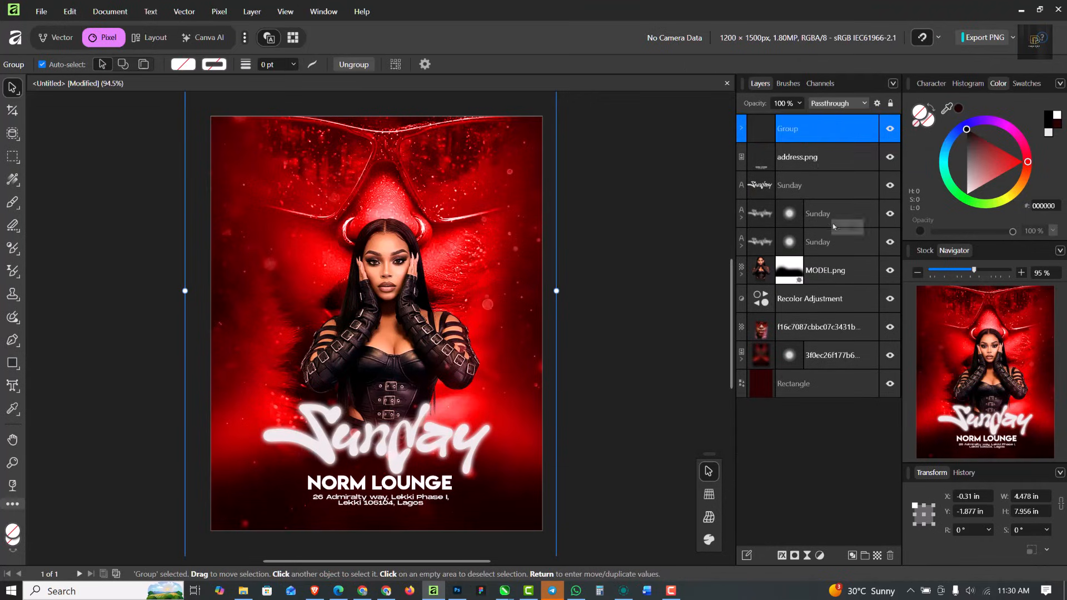
{"action": "double_click", "coordinate": [790, 131]}
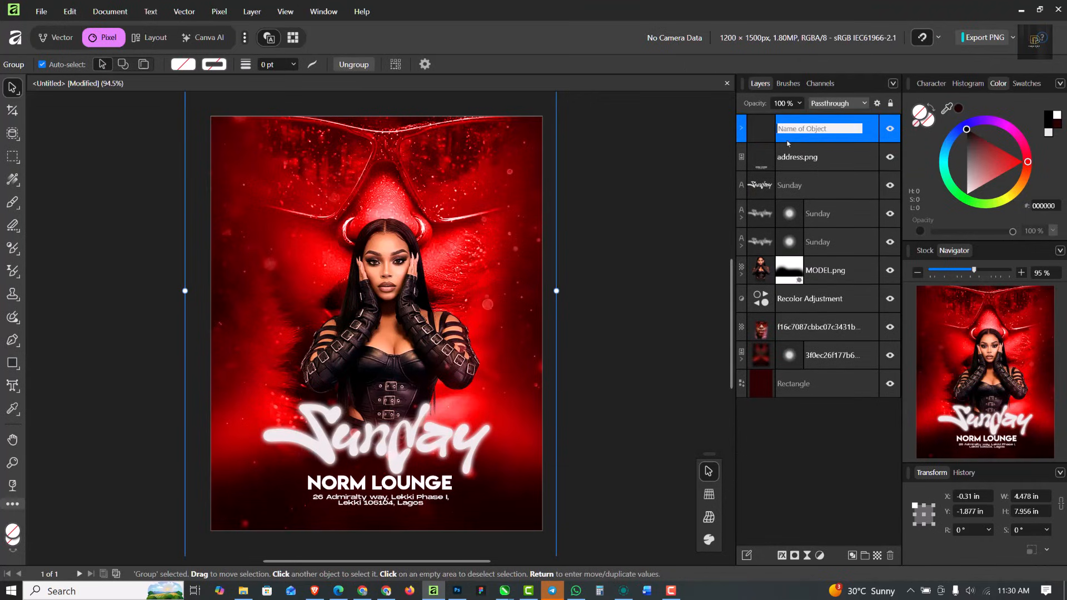
{"action": "left_click", "coordinate": [790, 137]}
{"action": "double_click", "coordinate": [791, 136]}
{"action": "type", "text": "GLITTER"}
{"action": "left_click", "coordinate": [799, 161]}
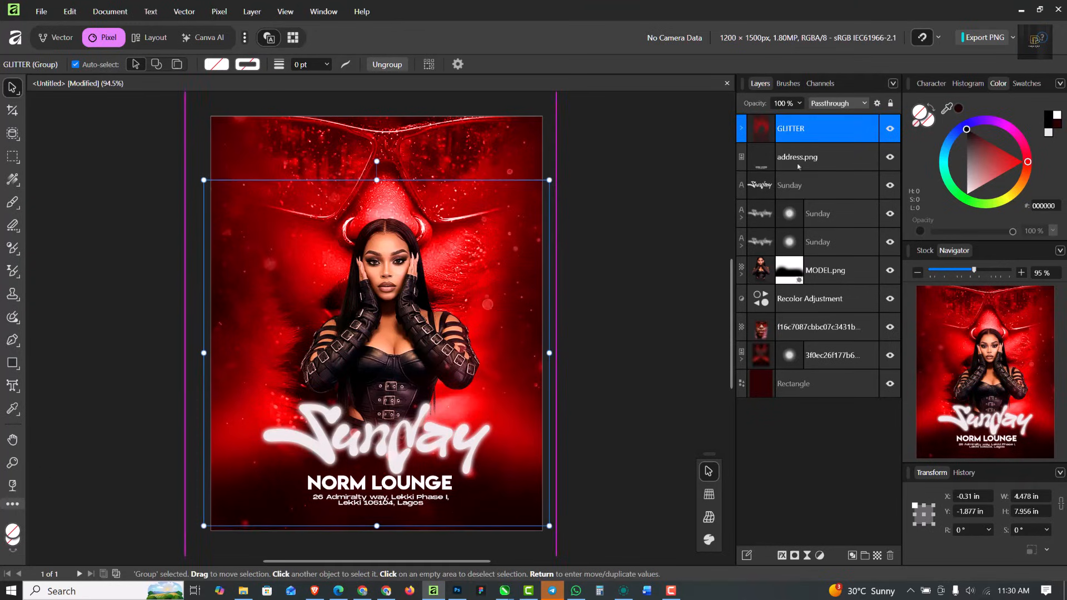
{"action": "left_click", "coordinate": [643, 171]}
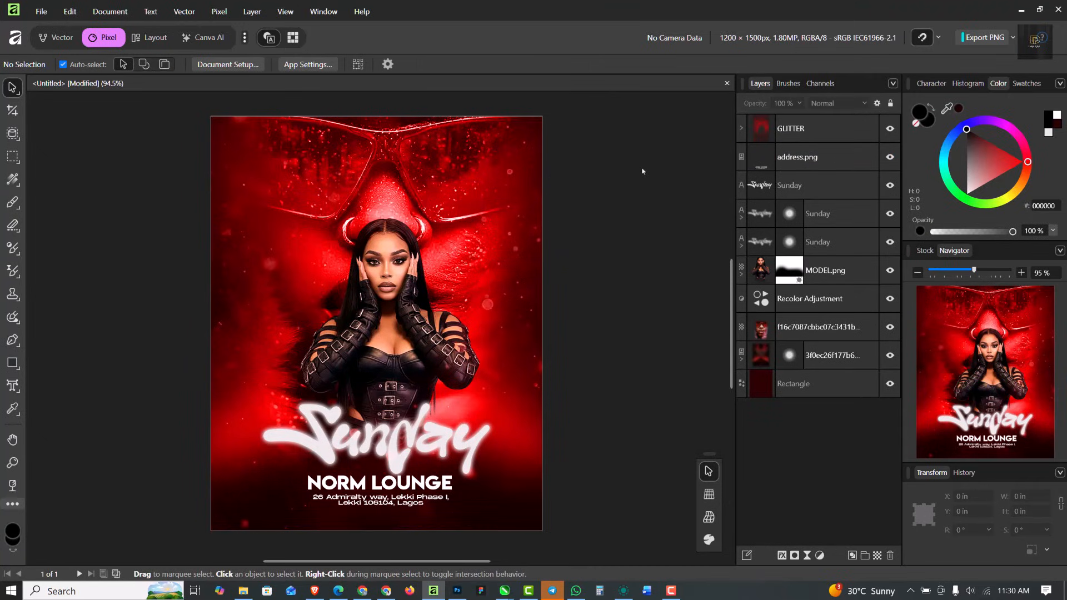